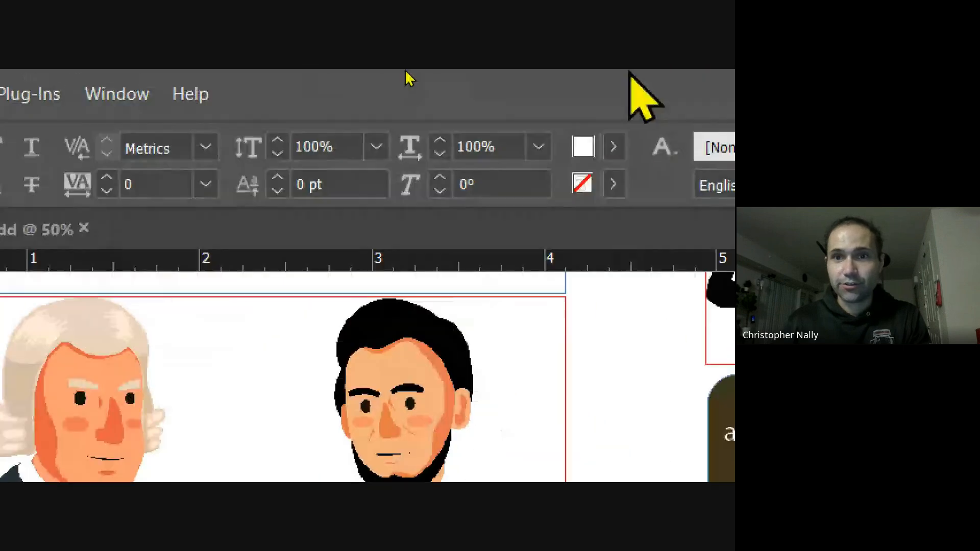
- Set the text colour of the paragraph below the two presidents to [Black] and finish editing that text
{"action": "left_click", "coordinate": [423, 147]}
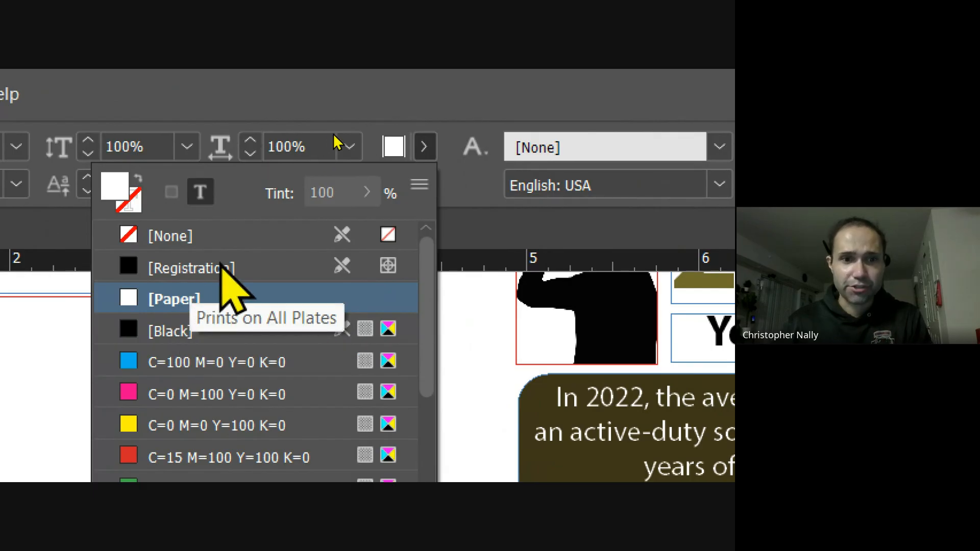
{"action": "left_click", "coordinate": [172, 331]}
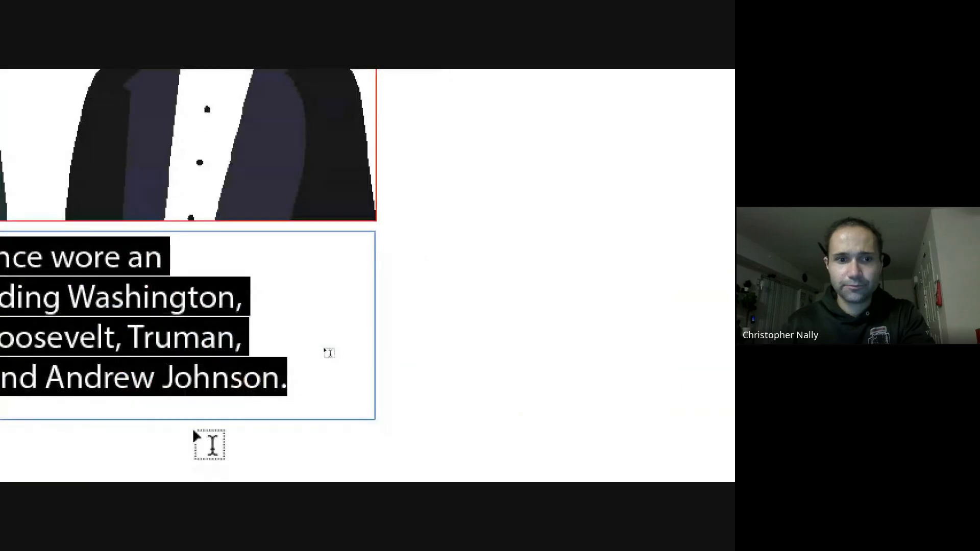
{"action": "left_click", "coordinate": [110, 311]}
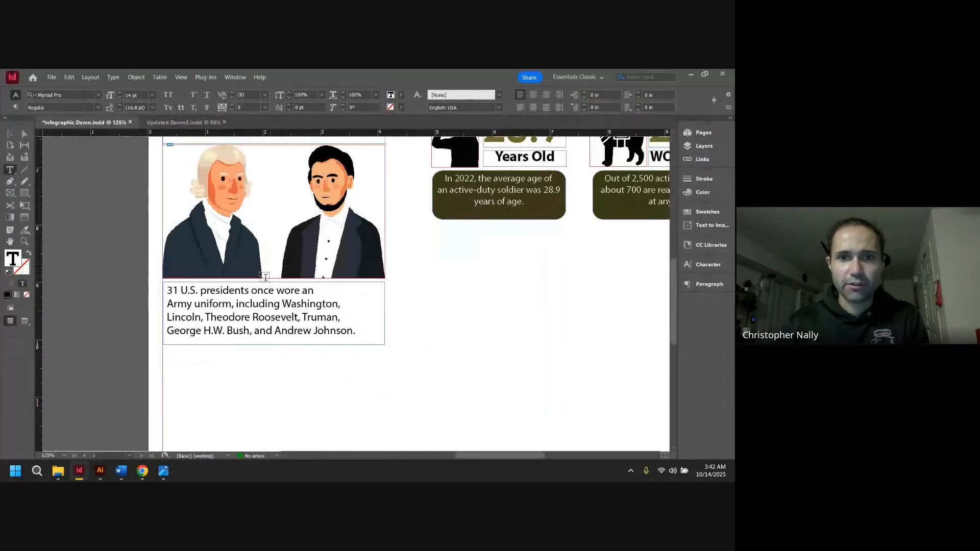
{"action": "key", "text": "ctrl+minus"}
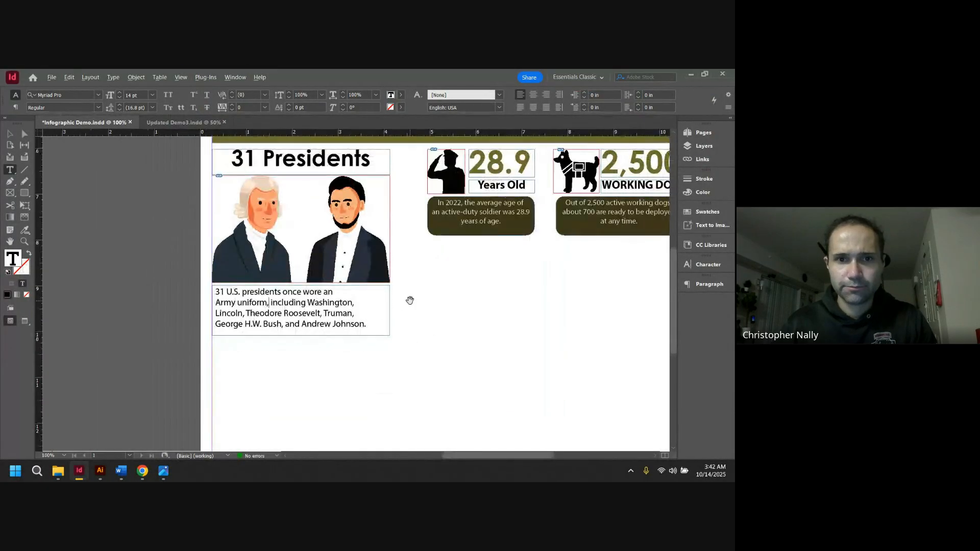
{"action": "key", "text": "ctrl+minus"}
{"action": "key", "text": "Escape"}
- Draw a text frame about 3.85 in wide just below the presidents paragraph, matching its width
{"action": "left_click_drag", "start_coordinate": [483, 280], "coordinate": [394, 320]}
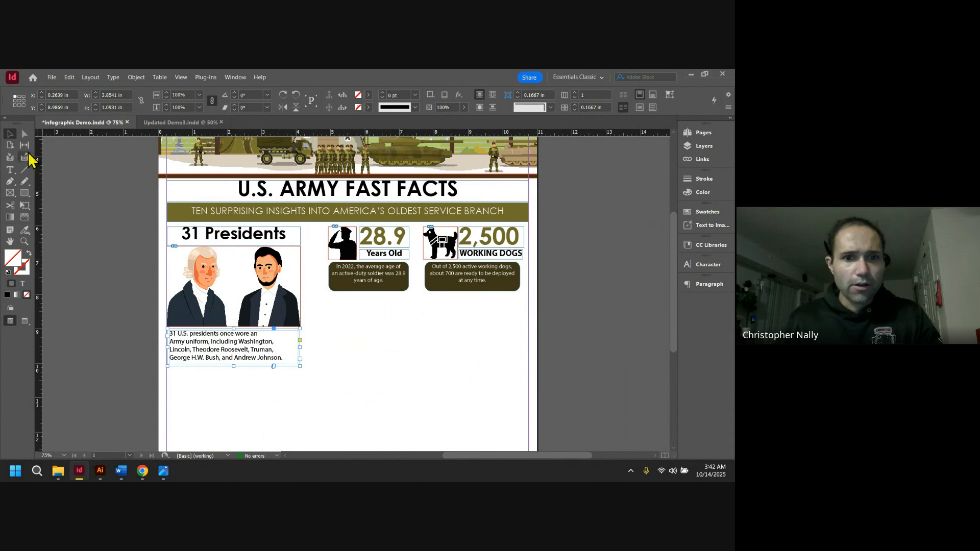
{"action": "left_click_drag", "start_coordinate": [365, 391], "coordinate": [390, 256]}
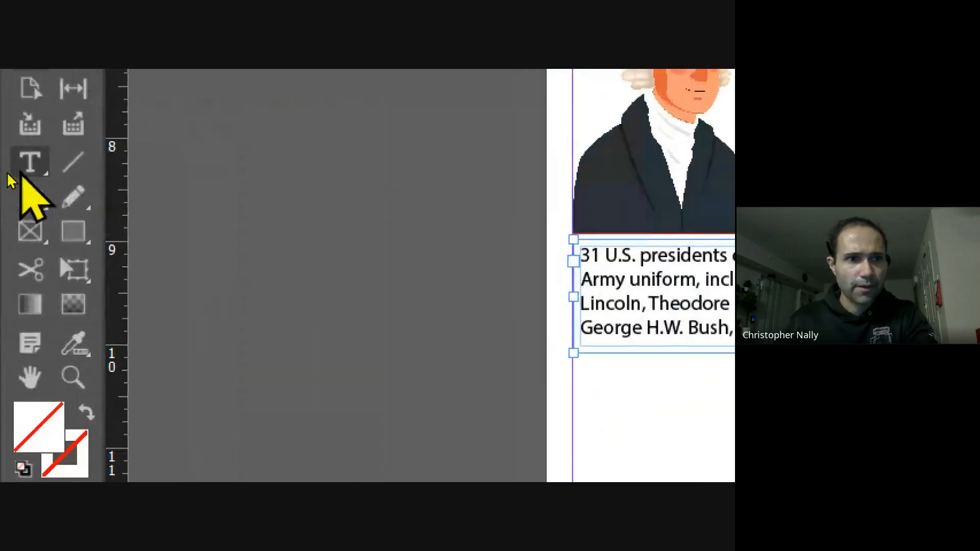
{"action": "left_click", "coordinate": [10, 170]}
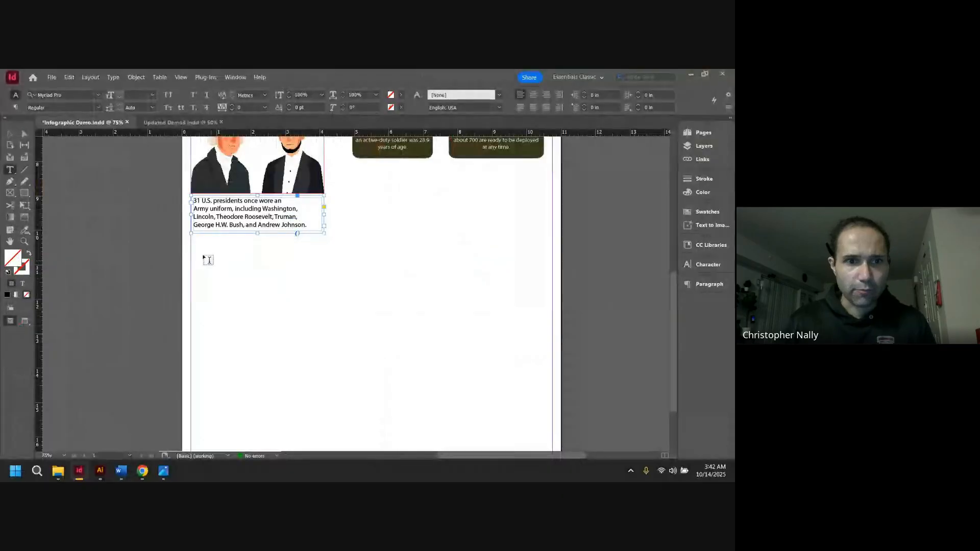
{"action": "left_click_drag", "start_coordinate": [191, 240], "coordinate": [324, 265]}
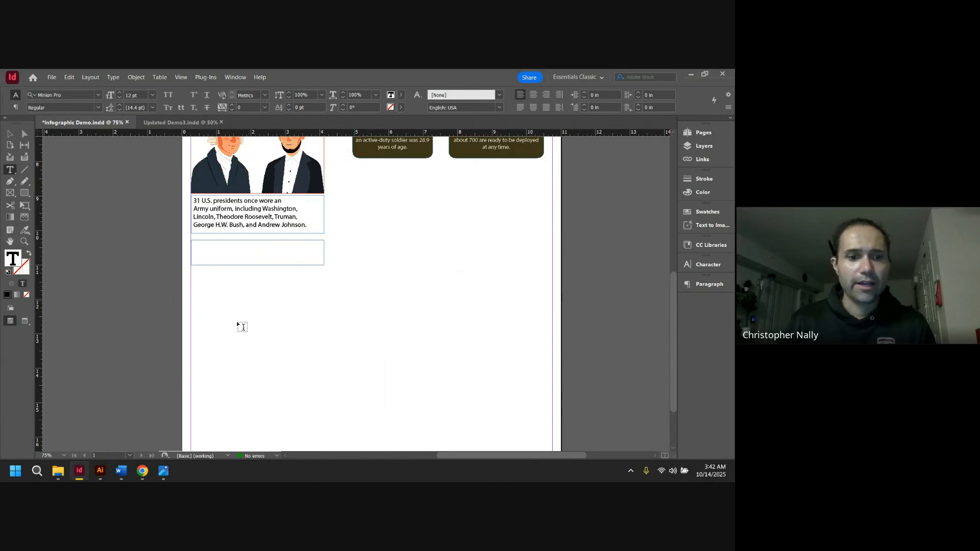
- Copy the Army State Fact heading "Larger Than Vermont" from the Word data sheet and return to the InDesign layout
{"action": "mouse_move", "coordinate": [121, 470]}
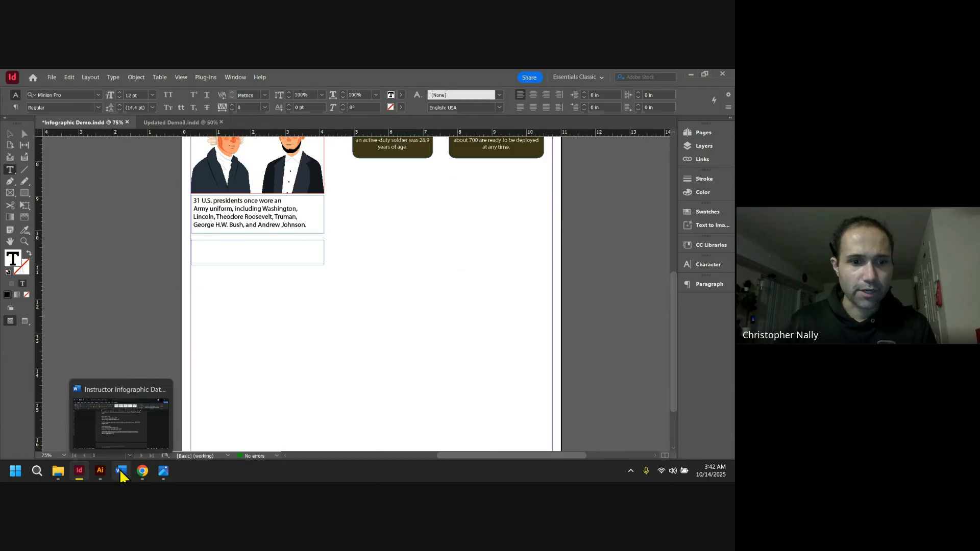
{"action": "left_click", "coordinate": [122, 422]}
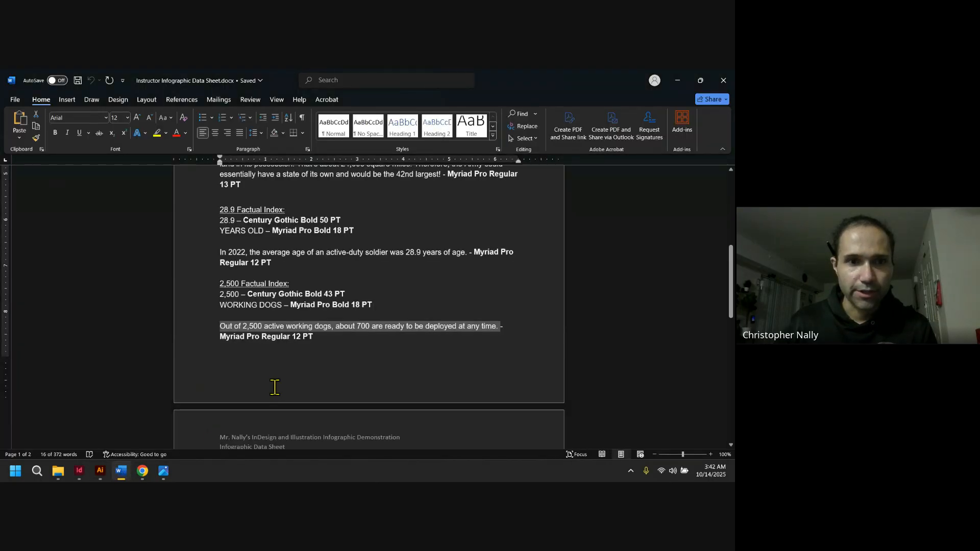
{"action": "scroll", "coordinate": [275, 388], "scroll_direction": "up", "scroll_amount": 5}
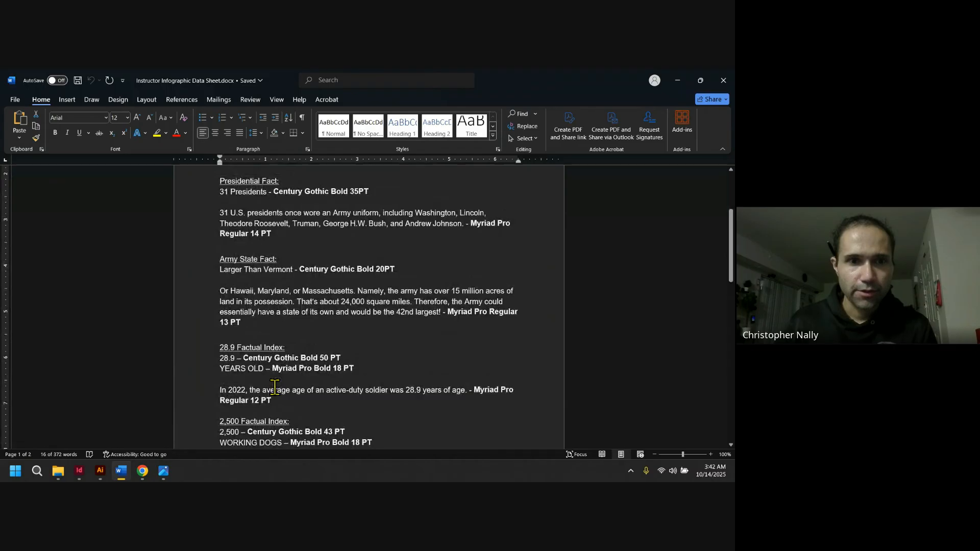
{"action": "scroll", "coordinate": [274, 387], "scroll_direction": "up", "scroll_amount": 2}
{"action": "scroll", "coordinate": [275, 387], "scroll_direction": "down", "scroll_amount": 1}
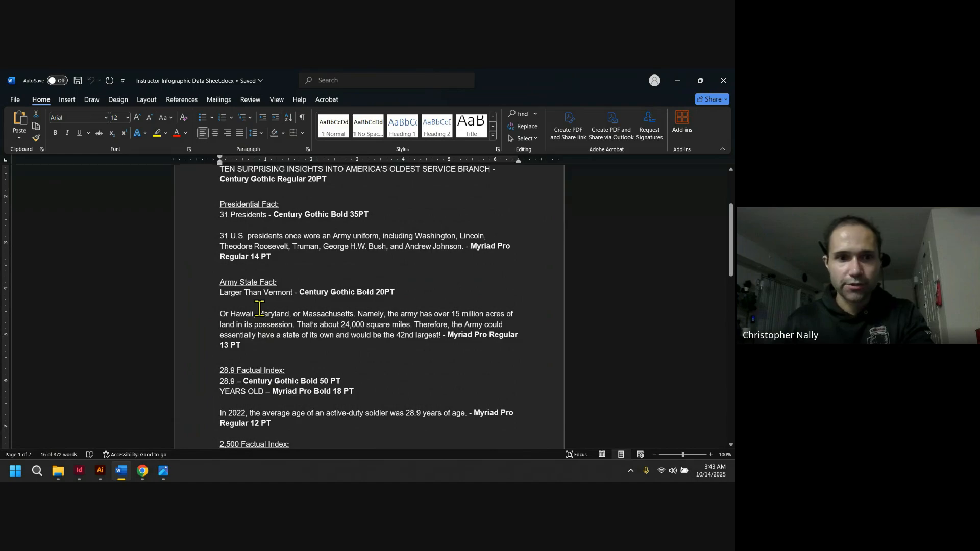
{"action": "left_click_drag", "start_coordinate": [220, 293], "coordinate": [399, 284]}
{"action": "key", "text": "ctrl+c"}
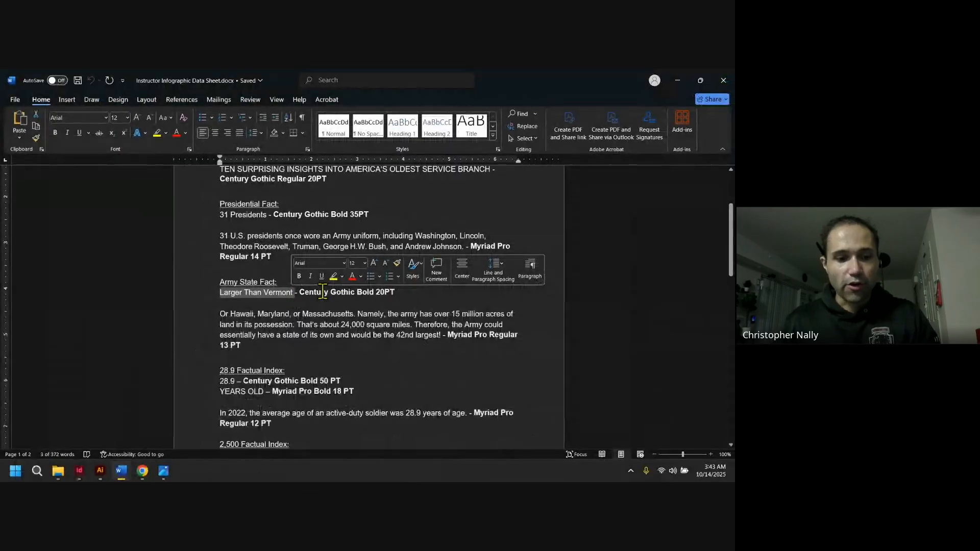
{"action": "left_click", "coordinate": [679, 81]}
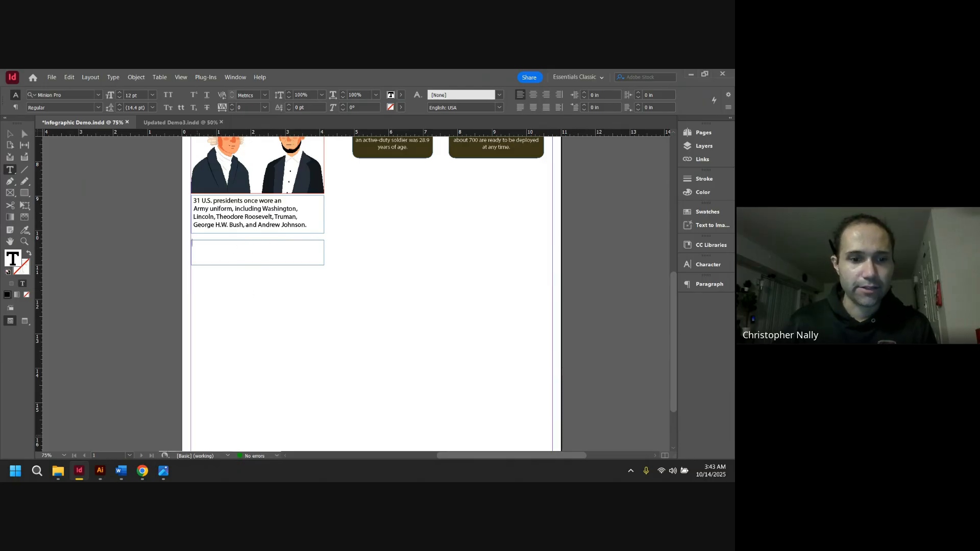
- Set the new text frame's font to Century Gothic Bold at 20 pt
{"action": "left_click", "coordinate": [62, 95]}
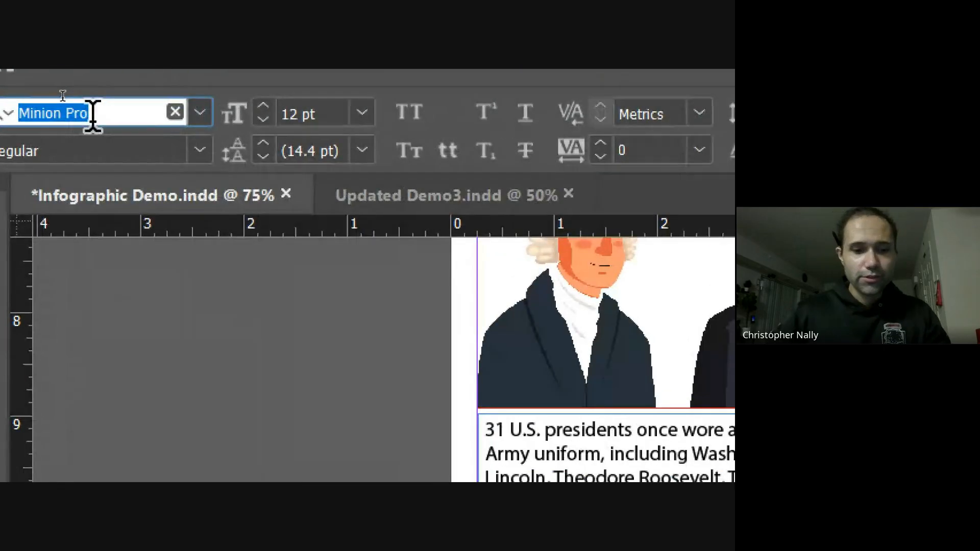
{"action": "type", "text": "cen"}
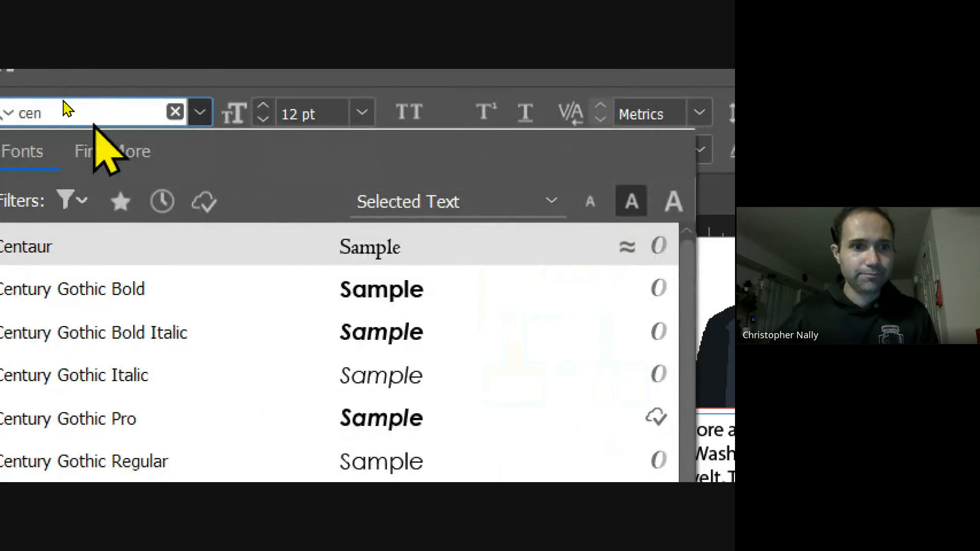
{"action": "left_click", "coordinate": [117, 301]}
{"action": "left_click", "coordinate": [316, 114]}
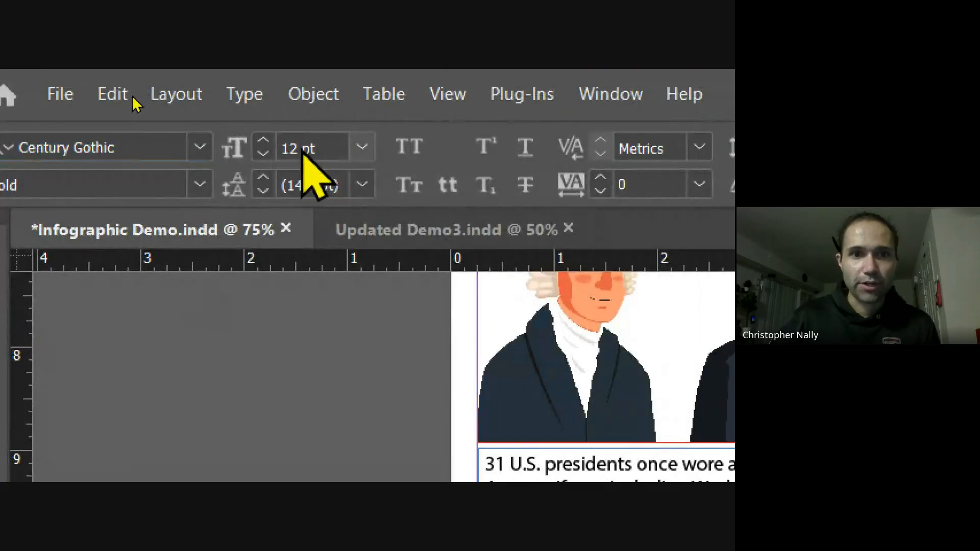
{"action": "left_click_drag", "start_coordinate": [315, 147], "coordinate": [252, 149]}
{"action": "type", "text": "20"}
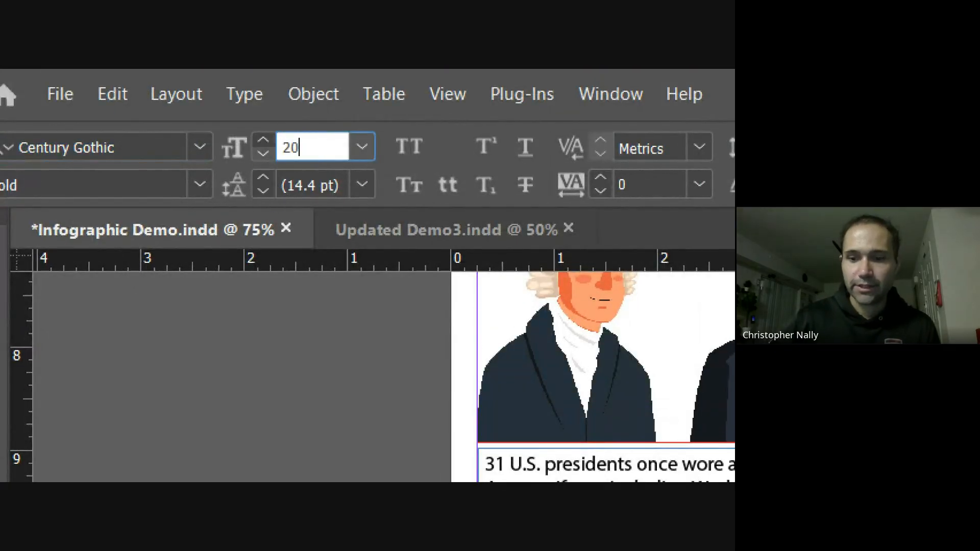
{"action": "key", "text": "Return"}
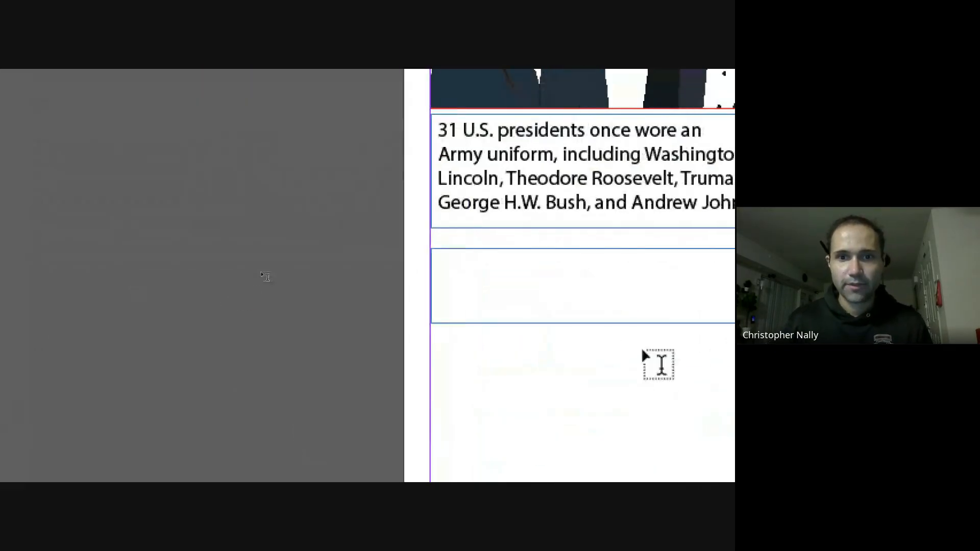
- Paste the heading "Larger Than Vermont" into the new frame and centre it horizontally
{"action": "key", "text": "ctrl+v"}
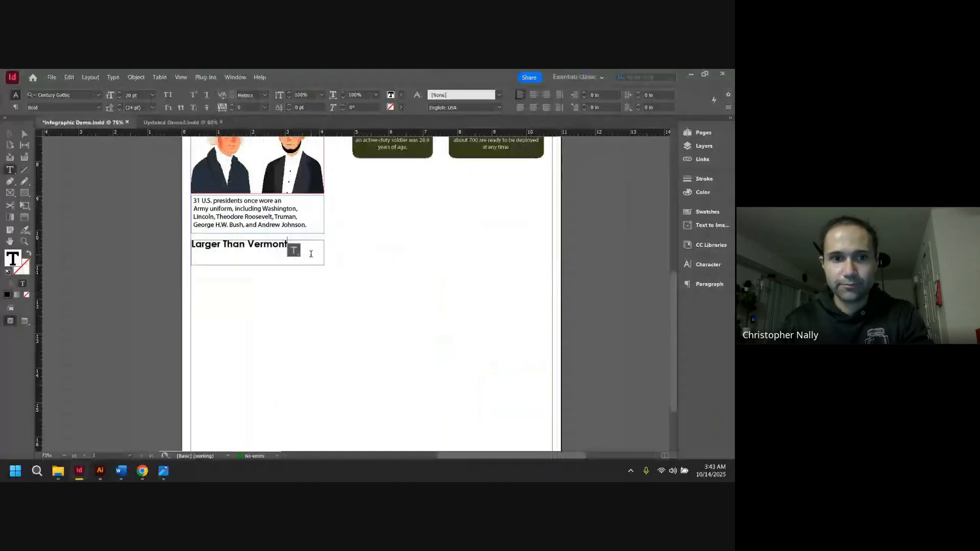
{"action": "key", "text": "ctrl+a"}
{"action": "left_click", "coordinate": [532, 95]}
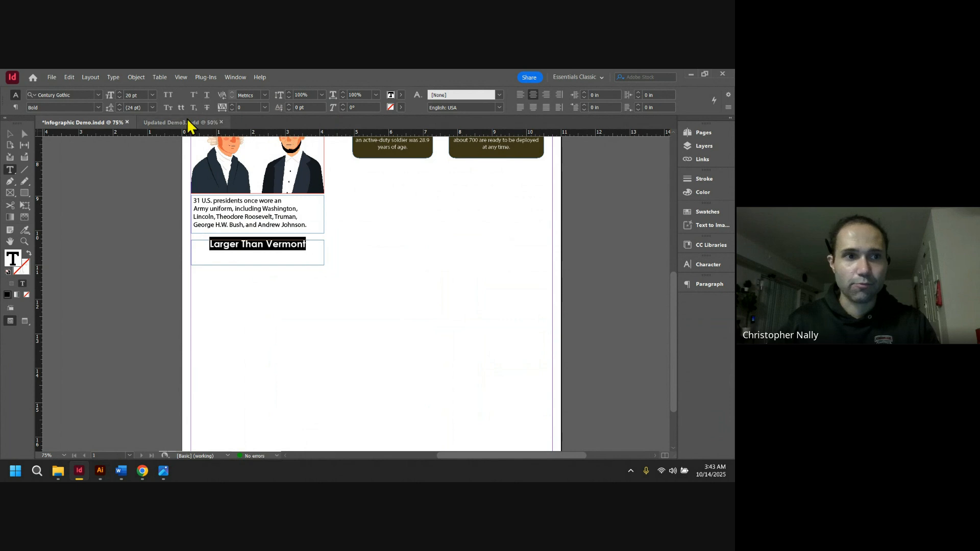
- Shorten the "Larger Than Vermont" frame to about 0.28 in high so it fits the single line
{"action": "left_click", "coordinate": [10, 134]}
{"action": "left_click_drag", "start_coordinate": [256, 265], "coordinate": [263, 249]}
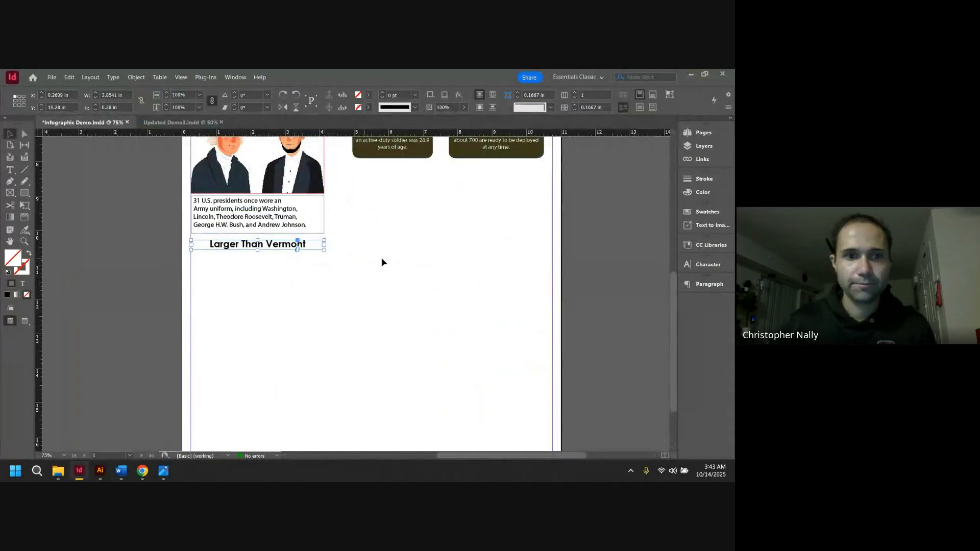
{"action": "left_click", "coordinate": [635, 280]}
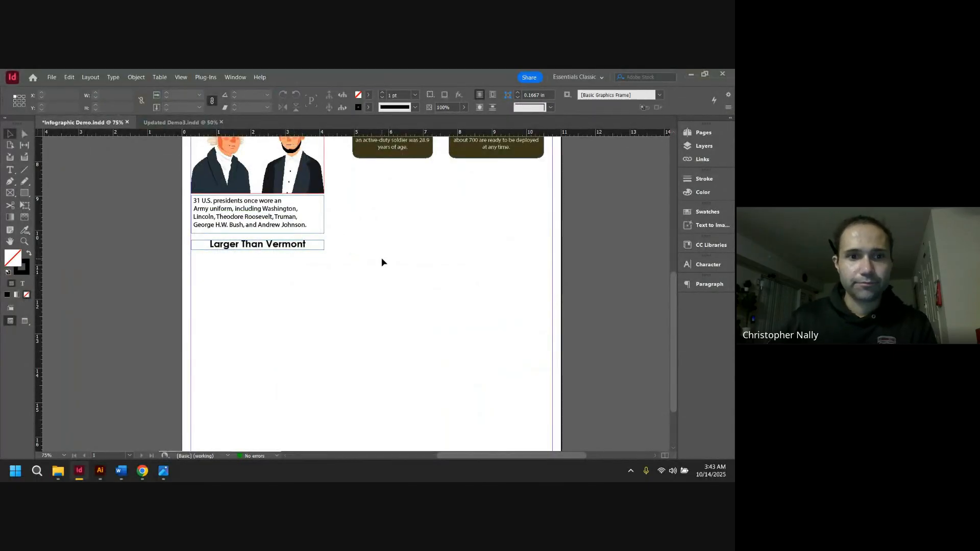
- Nudge the "Larger Than Vermont" frame up to a Y position of about 10.2 in, closer to the presidents paragraph
{"action": "left_click", "coordinate": [306, 247]}
{"action": "key", "text": "Up"}
{"action": "key", "text": "Up"}
{"action": "key", "text": "Up"}
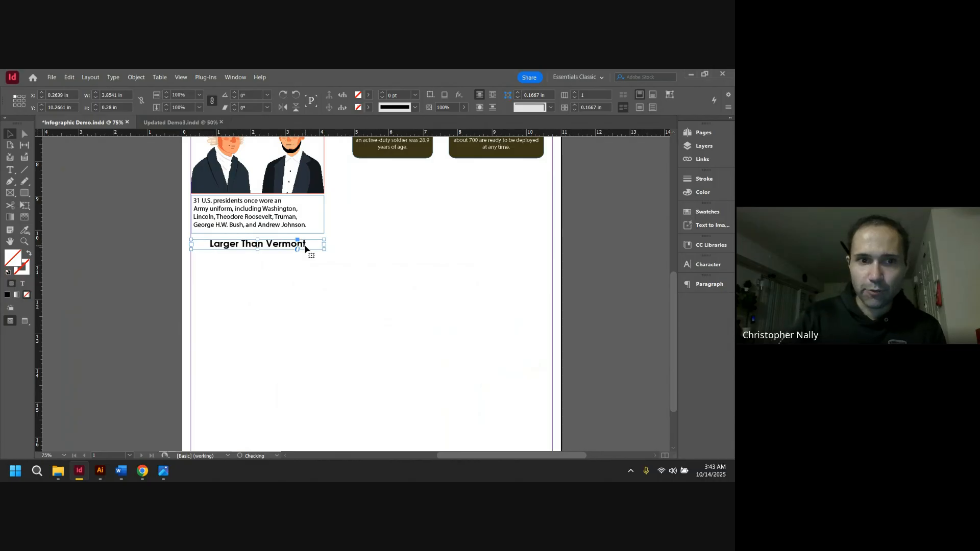
{"action": "key", "text": "Up"}
{"action": "key", "text": "Up"}
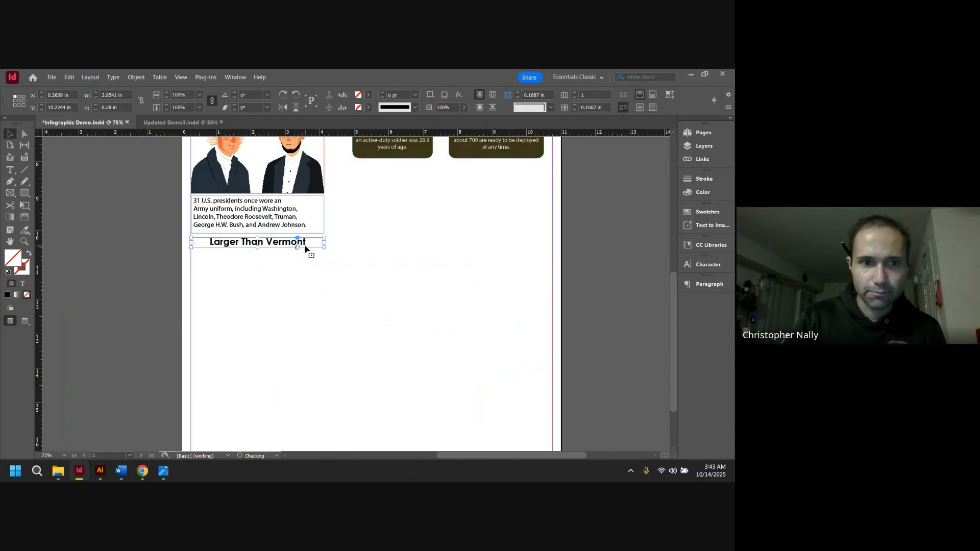
{"action": "key", "text": "Up"}
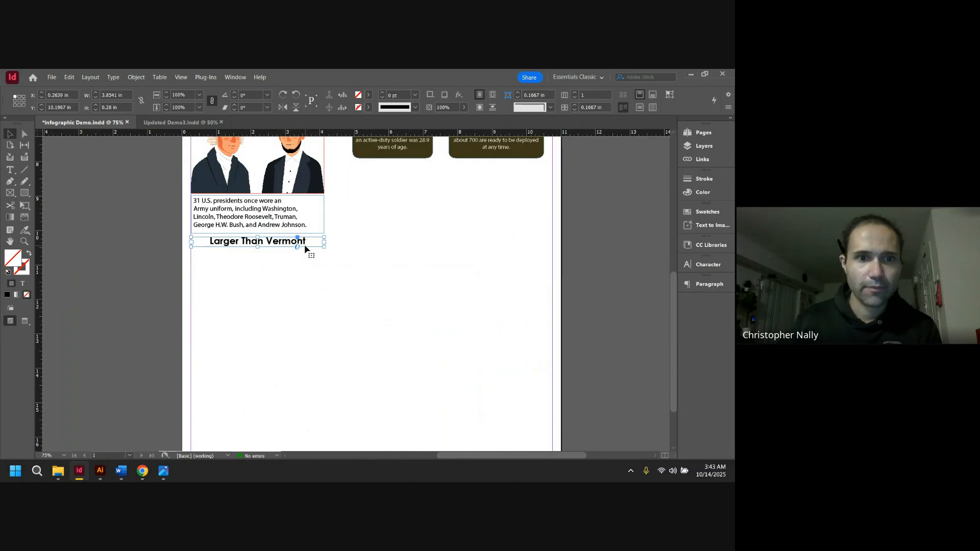
{"action": "left_click", "coordinate": [300, 272]}
- Place Bases-01.png from the Sources folder directly below the "Larger Than Vermont" heading, about 3.87 in wide to match the column
{"action": "scroll", "coordinate": [299, 272], "scroll_direction": "up", "scroll_amount": 3}
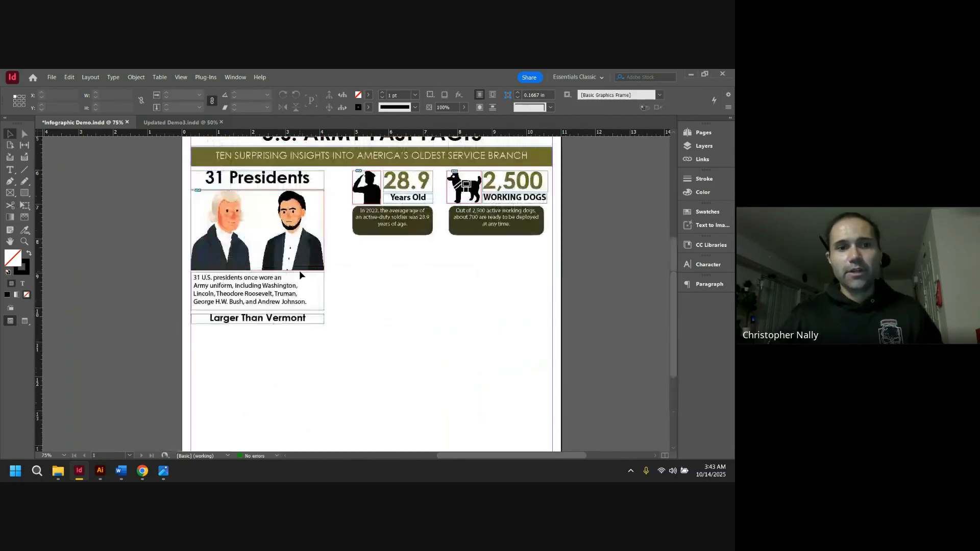
{"action": "scroll", "coordinate": [299, 274], "scroll_direction": "down", "scroll_amount": 2}
{"action": "left_click", "coordinate": [248, 297]}
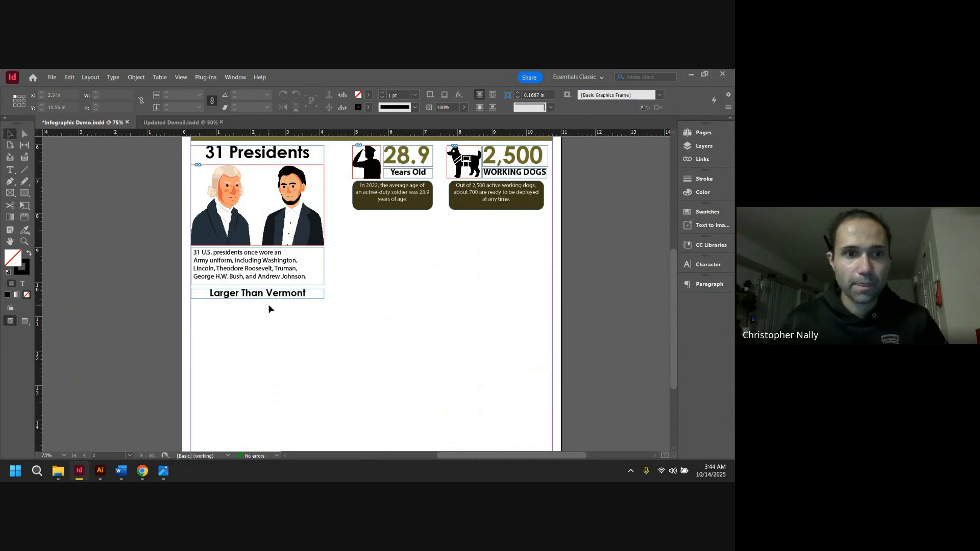
{"action": "left_click", "coordinate": [52, 76]}
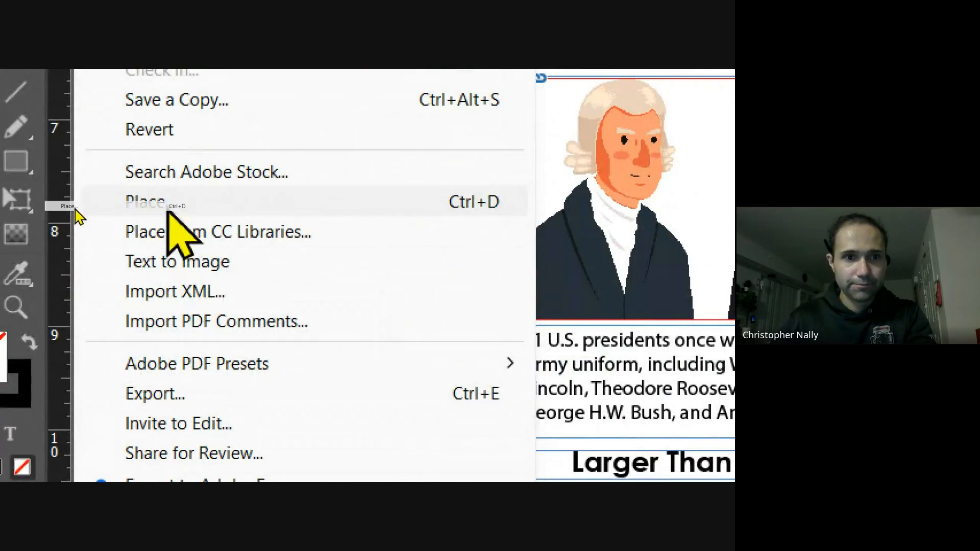
{"action": "left_click", "coordinate": [168, 204]}
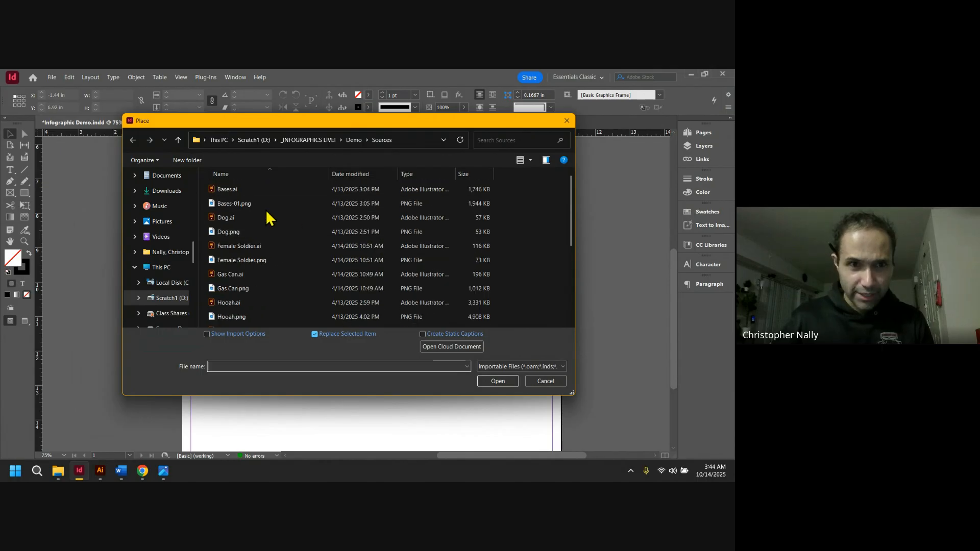
{"action": "left_click", "coordinate": [238, 206]}
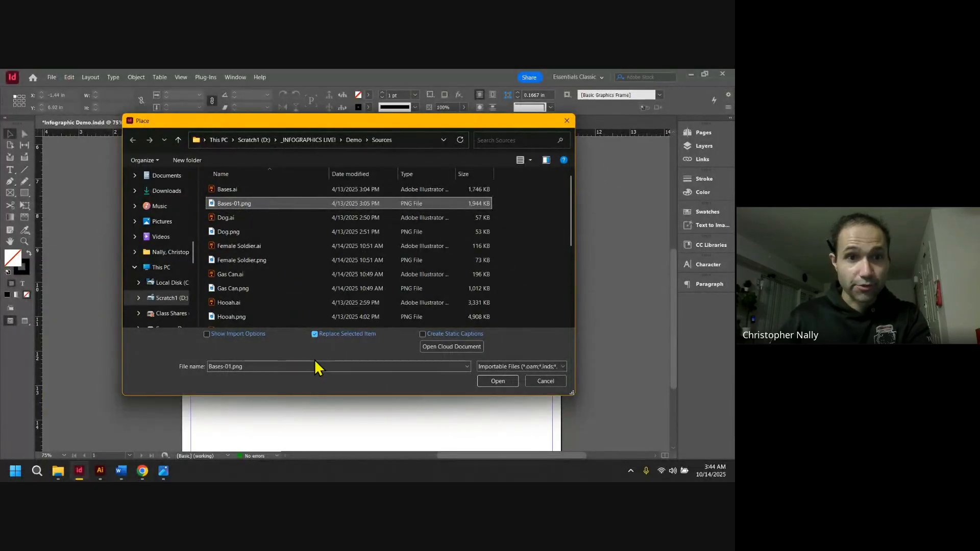
{"action": "left_click", "coordinate": [495, 381]}
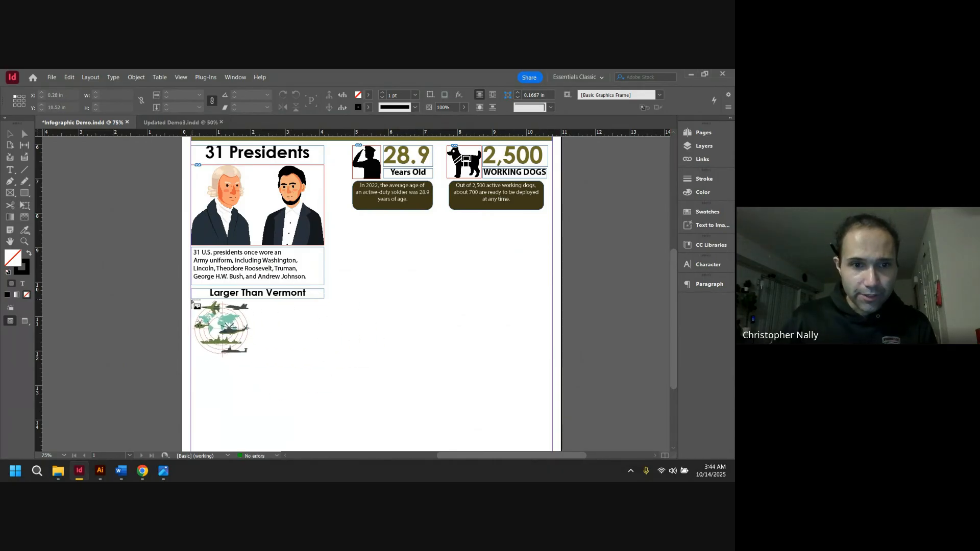
{"action": "key", "text": "super+plus"}
{"action": "key", "text": "super+plus"}
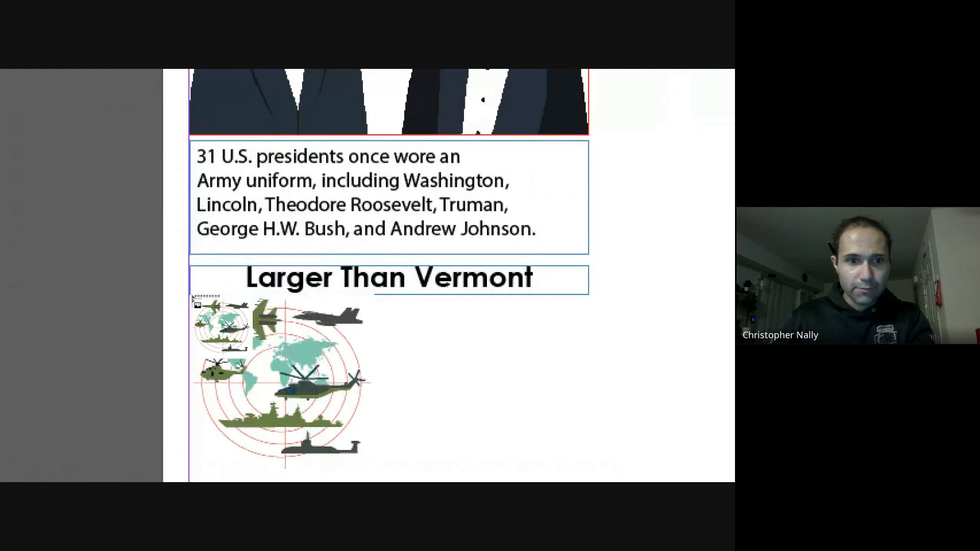
{"action": "left_click_drag", "start_coordinate": [190, 300], "coordinate": [592, 417]}
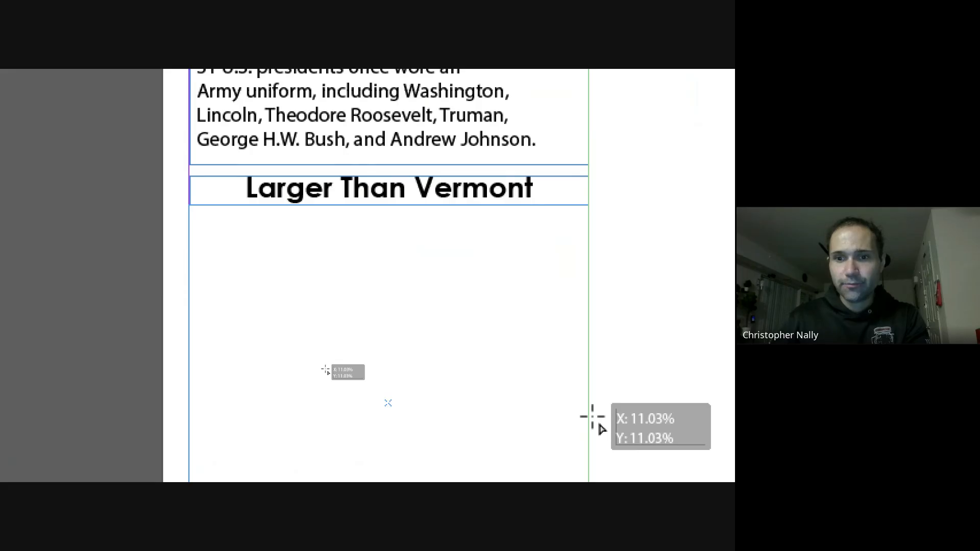
{"action": "left_click_drag", "start_coordinate": [592, 417], "coordinate": [591, 418]}
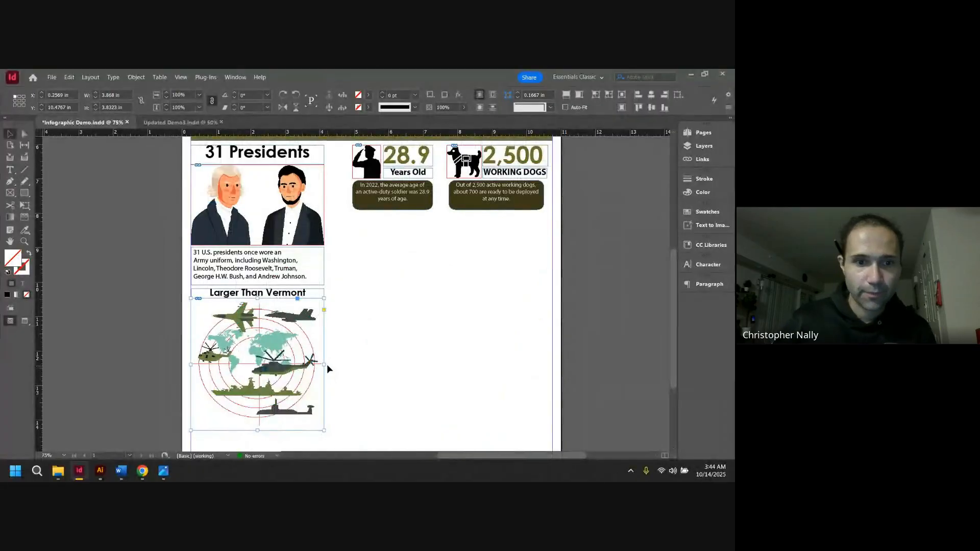
{"action": "scroll", "coordinate": [592, 418], "scroll_direction": "down", "scroll_amount": 2}
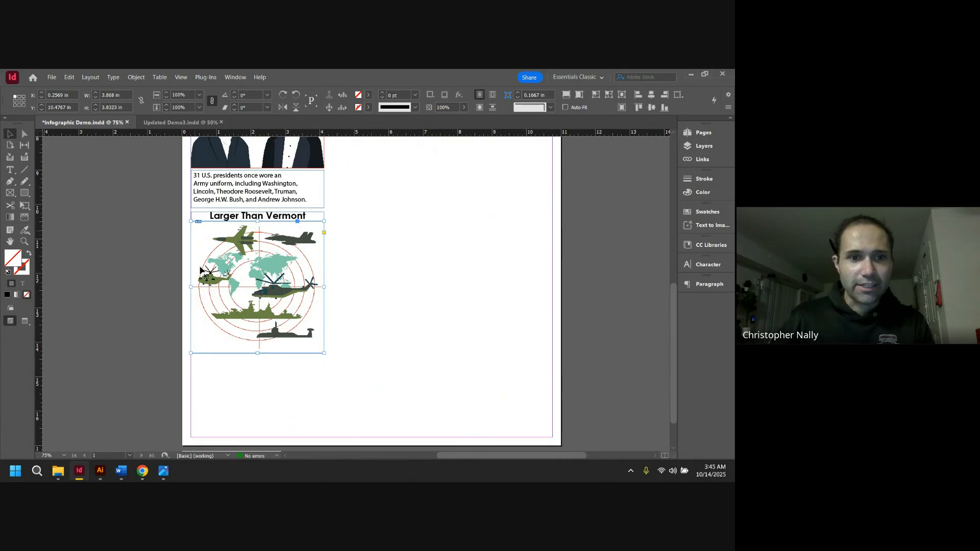
{"action": "scroll", "coordinate": [334, 321], "scroll_direction": "up", "scroll_amount": 5}
{"action": "scroll", "coordinate": [335, 322], "scroll_direction": "down", "scroll_amount": 3}
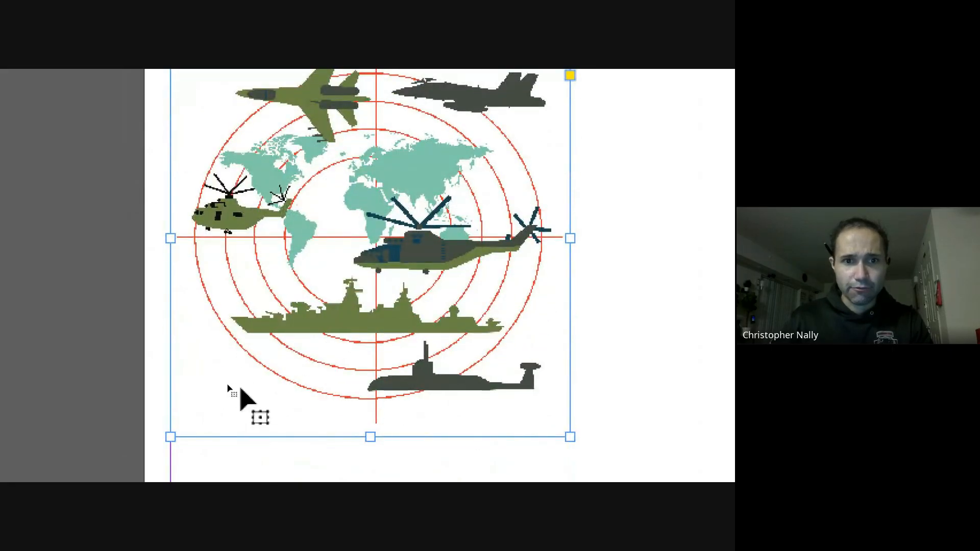
{"action": "double_click", "coordinate": [304, 265]}
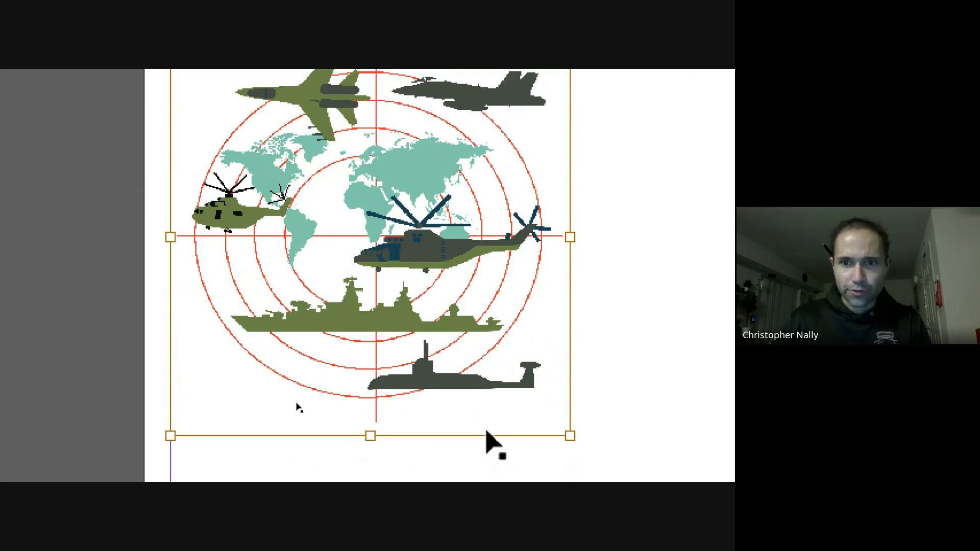
{"action": "scroll", "coordinate": [527, 131], "scroll_direction": "up", "scroll_amount": 3}
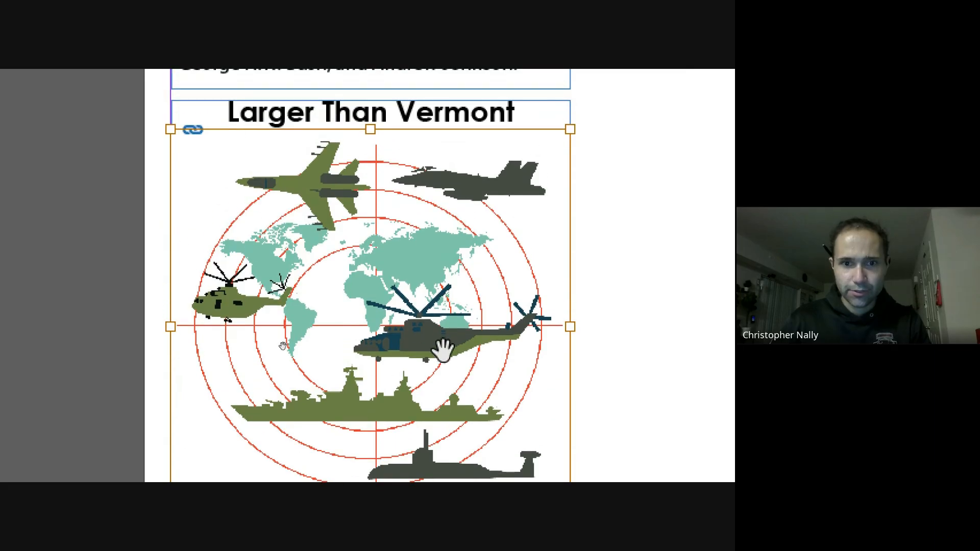
{"action": "left_click", "coordinate": [101, 257]}
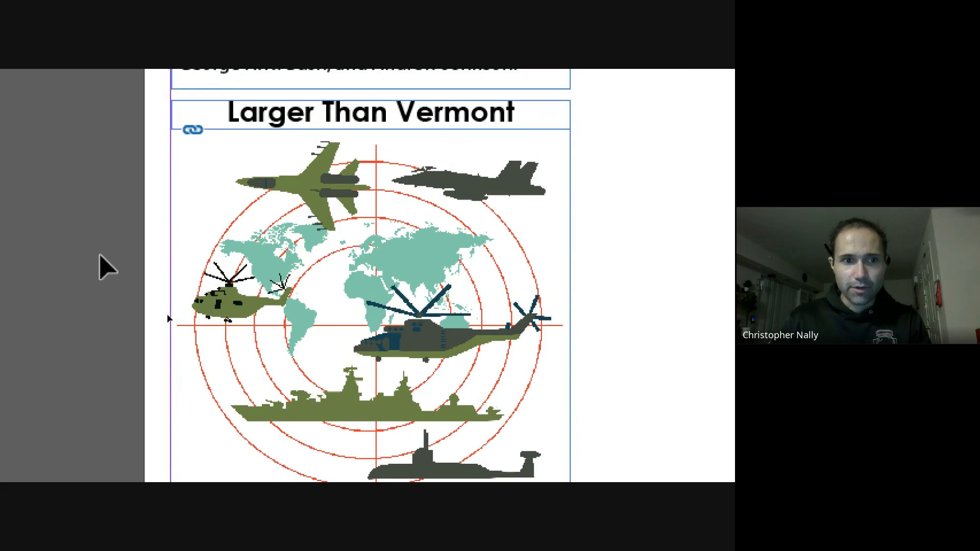
- Crop the Bases-01.png frame inward from both lower corners and centre it under the "Larger Than Vermont" heading at X about 0.72 in
{"action": "scroll", "coordinate": [131, 221], "scroll_direction": "left", "scroll_amount": 2}
{"action": "scroll", "coordinate": [353, 371], "scroll_direction": "down", "scroll_amount": 3}
{"action": "left_click", "coordinate": [353, 371]}
{"action": "scroll", "coordinate": [236, 431], "scroll_direction": "down", "scroll_amount": 1}
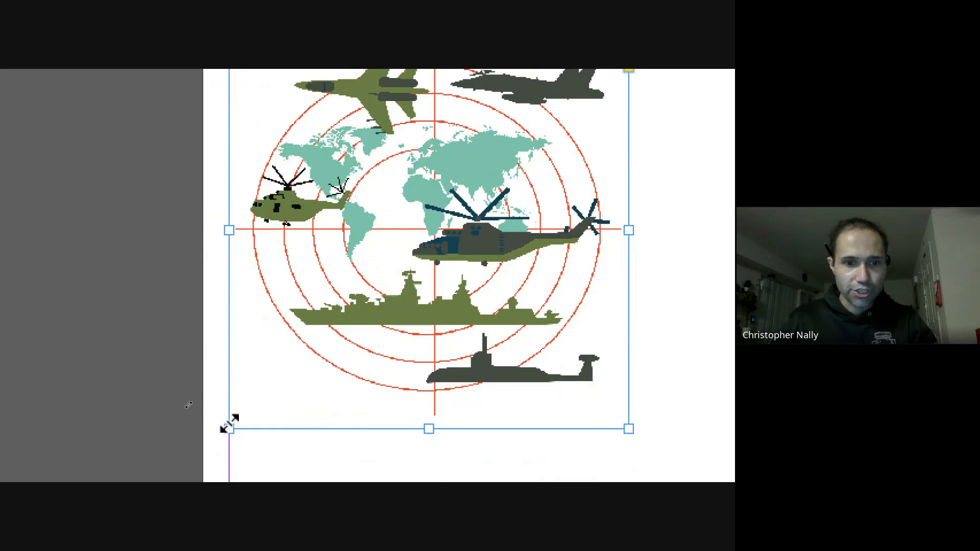
{"action": "left_click_drag", "start_coordinate": [230, 427], "coordinate": [304, 340]}
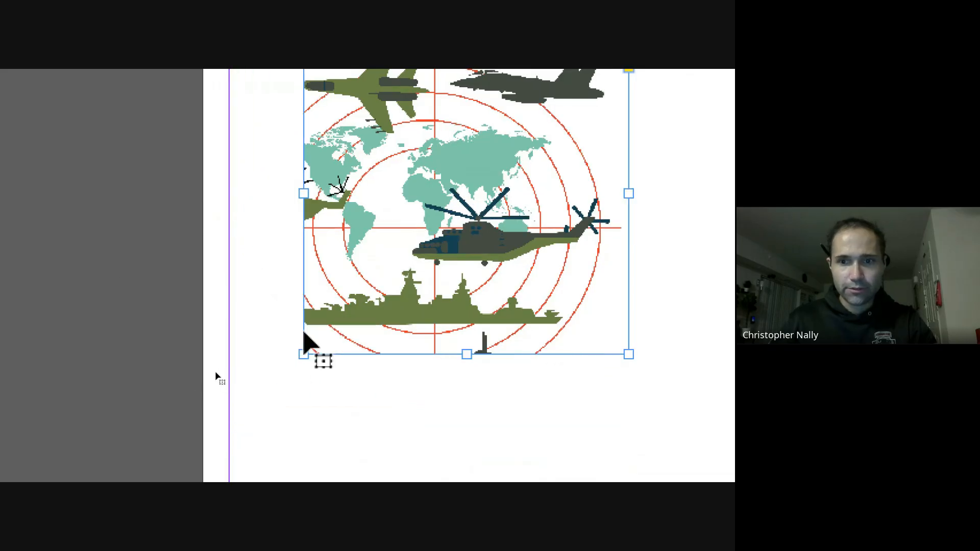
{"action": "left_click_drag", "start_coordinate": [631, 351], "coordinate": [590, 315]}
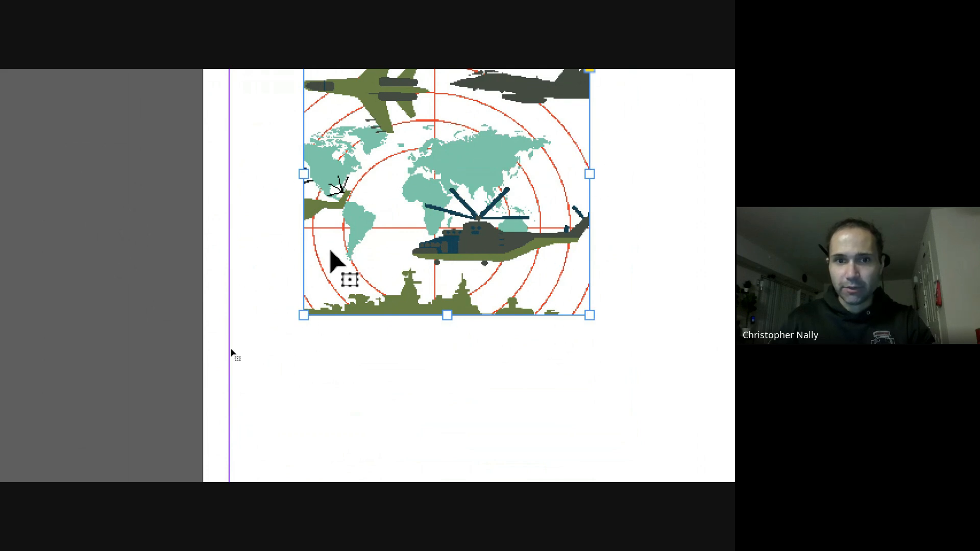
{"action": "scroll", "coordinate": [509, 137], "scroll_direction": "up", "scroll_amount": 3}
{"action": "left_click_drag", "start_coordinate": [484, 328], "coordinate": [458, 332]}
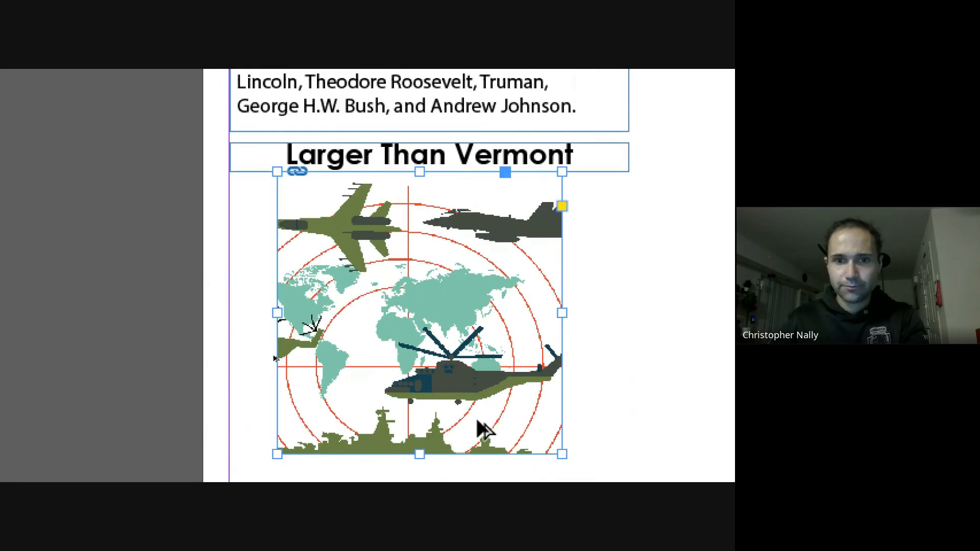
- Enlarge the Bases-01.png frame to about 2.98 by 2.95 in and move it slightly left to an X position of 0.56 in
{"action": "key", "text": "super+Escape"}
{"action": "left_click", "coordinate": [348, 308]}
{"action": "scroll", "coordinate": [317, 337], "scroll_direction": "down", "scroll_amount": 1}
{"action": "scroll", "coordinate": [316, 340], "scroll_direction": "down", "scroll_amount": 2}
{"action": "scroll", "coordinate": [317, 339], "scroll_direction": "up", "scroll_amount": 1}
{"action": "left_click", "coordinate": [301, 314]}
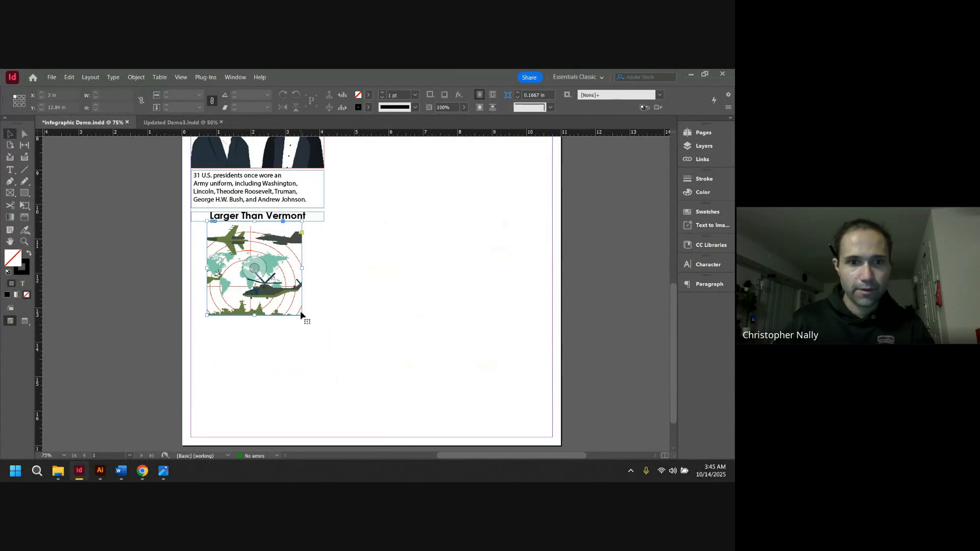
{"action": "left_click_drag", "start_coordinate": [302, 316], "coordinate": [310, 324]}
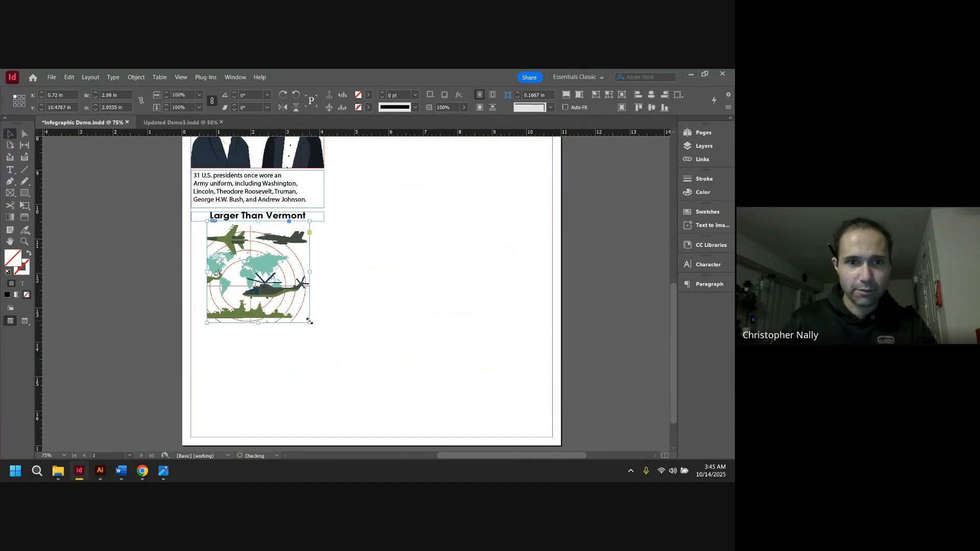
{"action": "left_click_drag", "start_coordinate": [281, 290], "coordinate": [276, 290]}
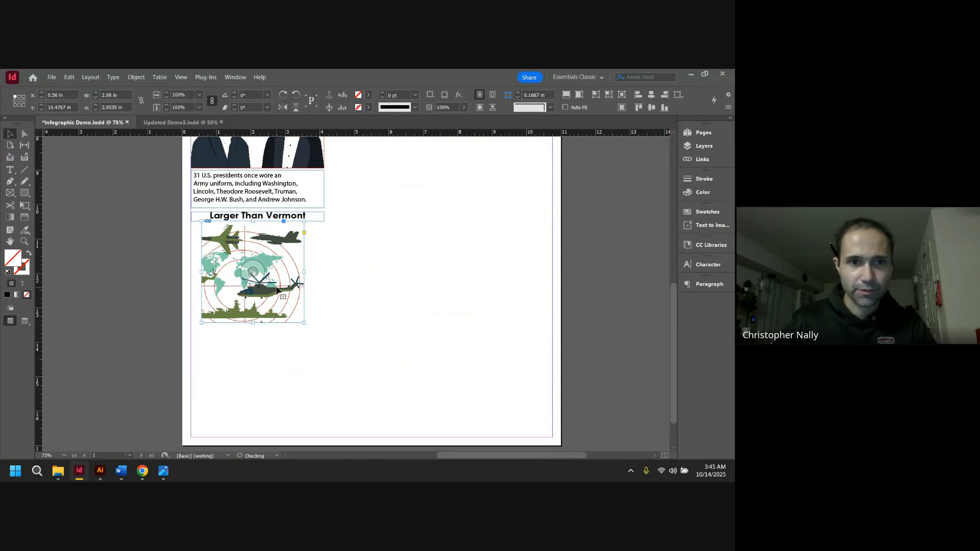
- Fit the Bases-01.png content proportionally in its frame and position the frame beneath the heading at X about 0.63 in
{"action": "left_click", "coordinate": [359, 292]}
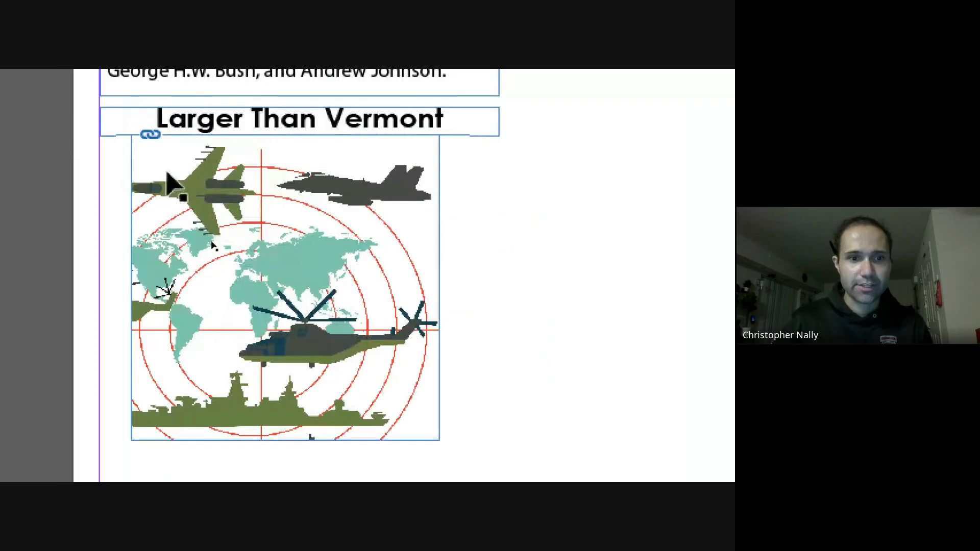
{"action": "left_click_drag", "start_coordinate": [354, 344], "coordinate": [368, 344]}
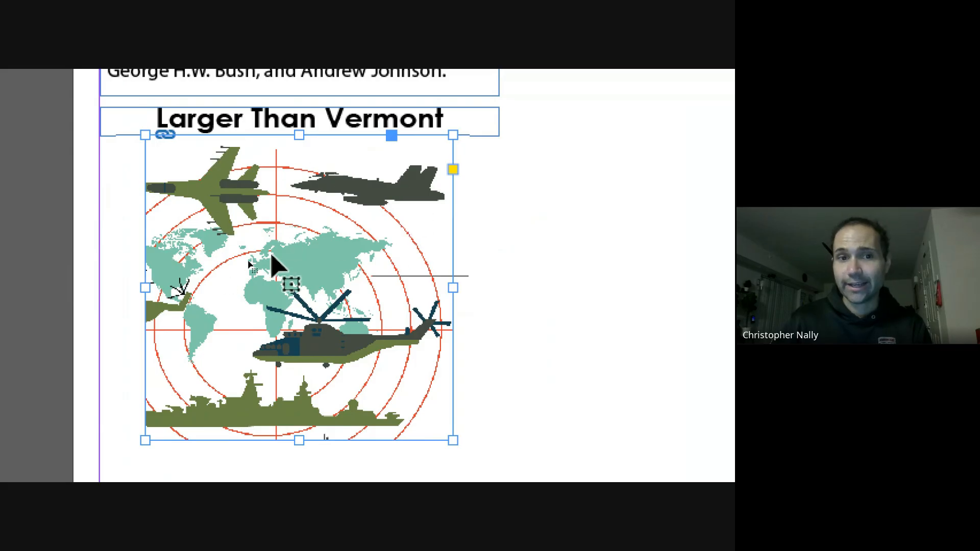
{"action": "right_click", "coordinate": [320, 251]}
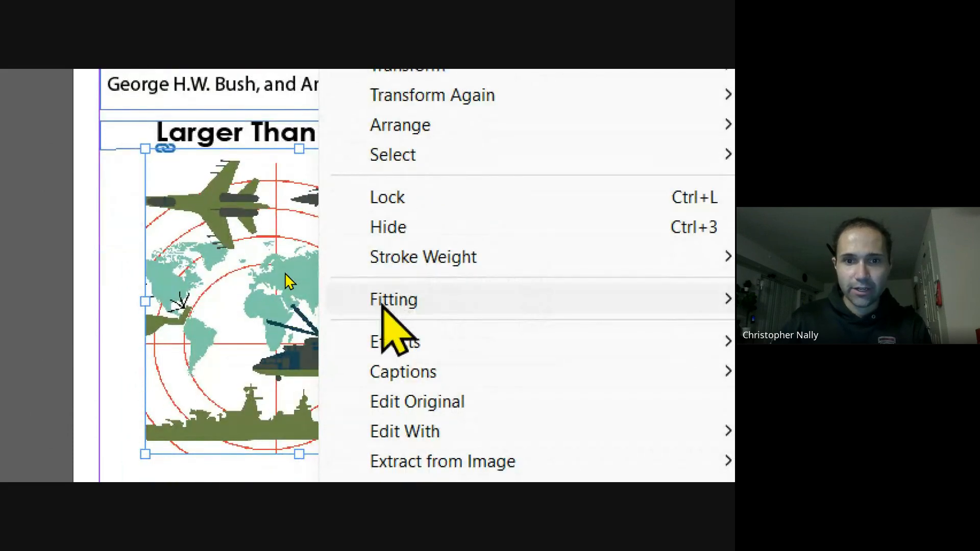
{"action": "mouse_move", "coordinate": [714, 301]}
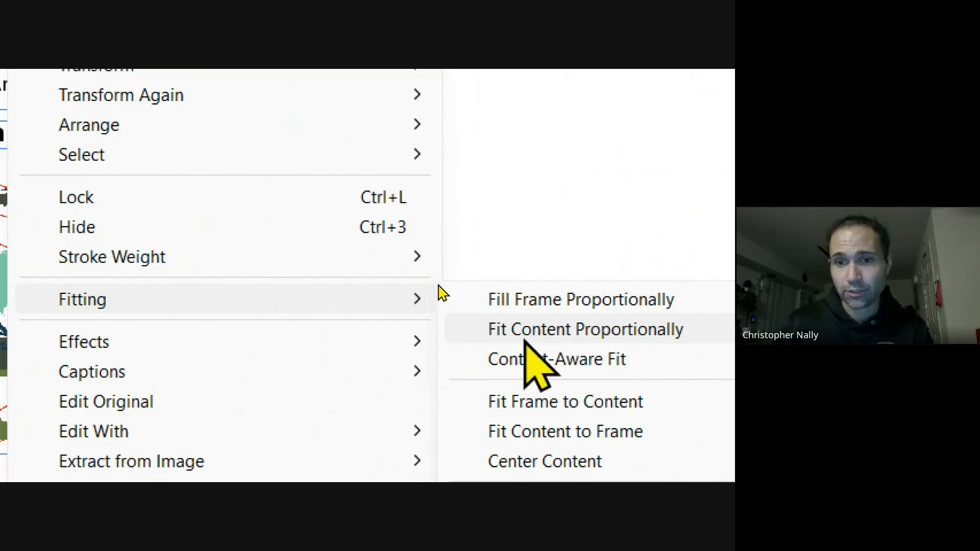
{"action": "left_click", "coordinate": [587, 332]}
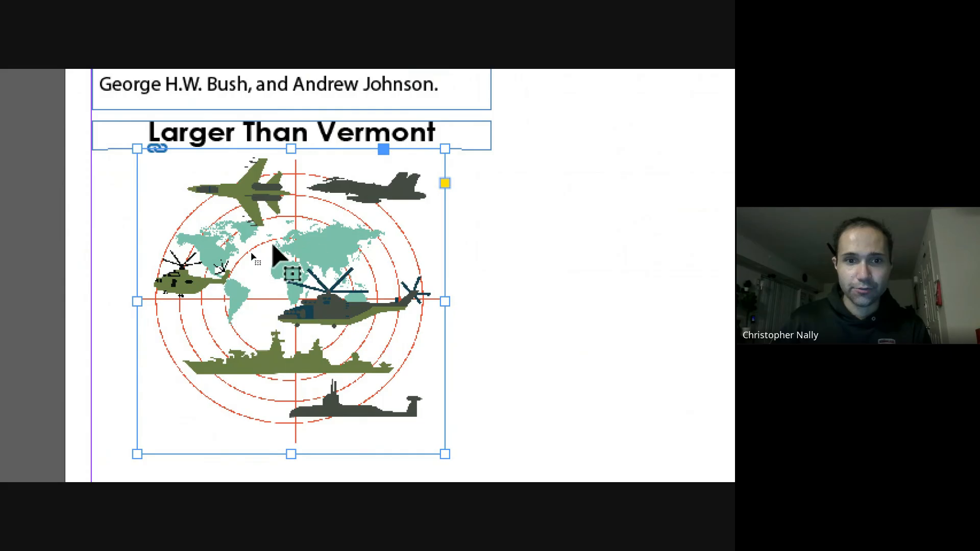
{"action": "left_click", "coordinate": [643, 268]}
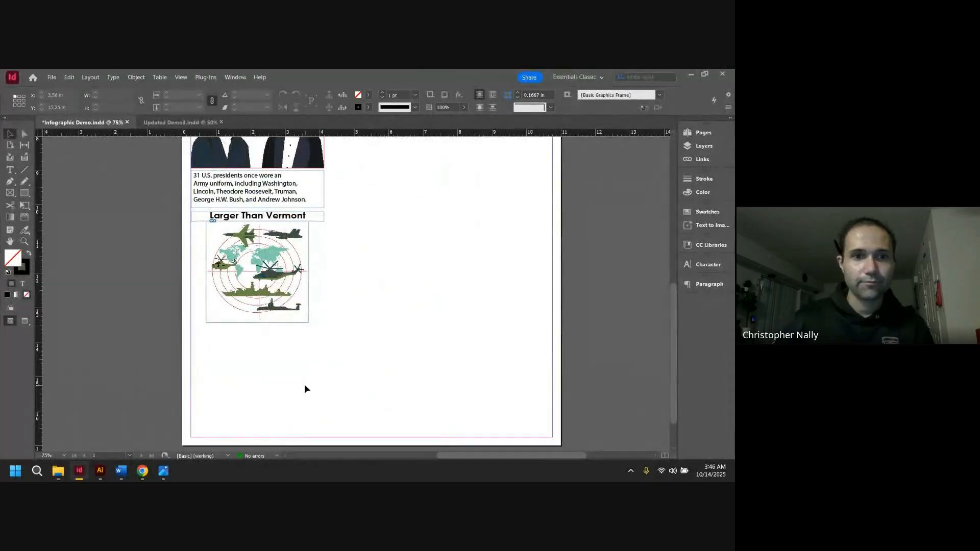
{"action": "left_click", "coordinate": [294, 289]}
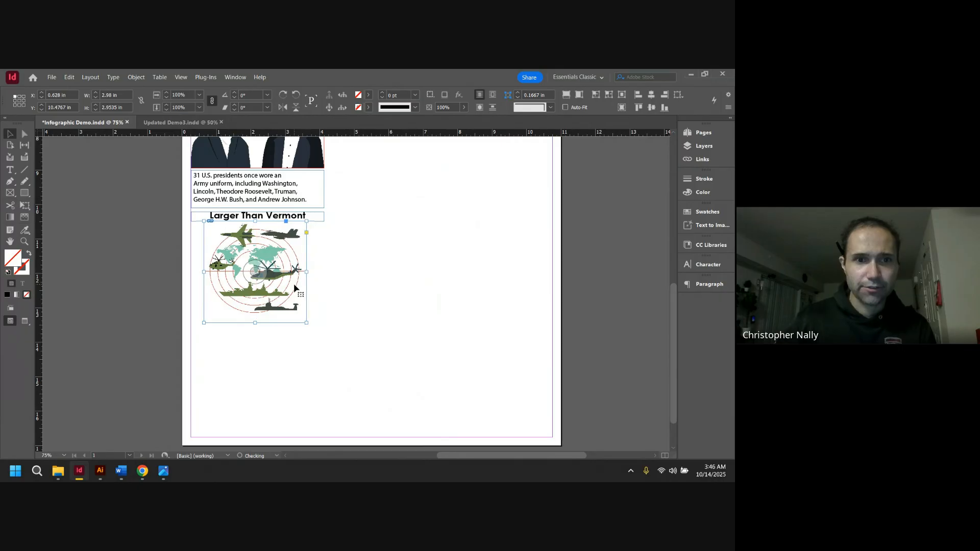
{"action": "left_click", "coordinate": [351, 275]}
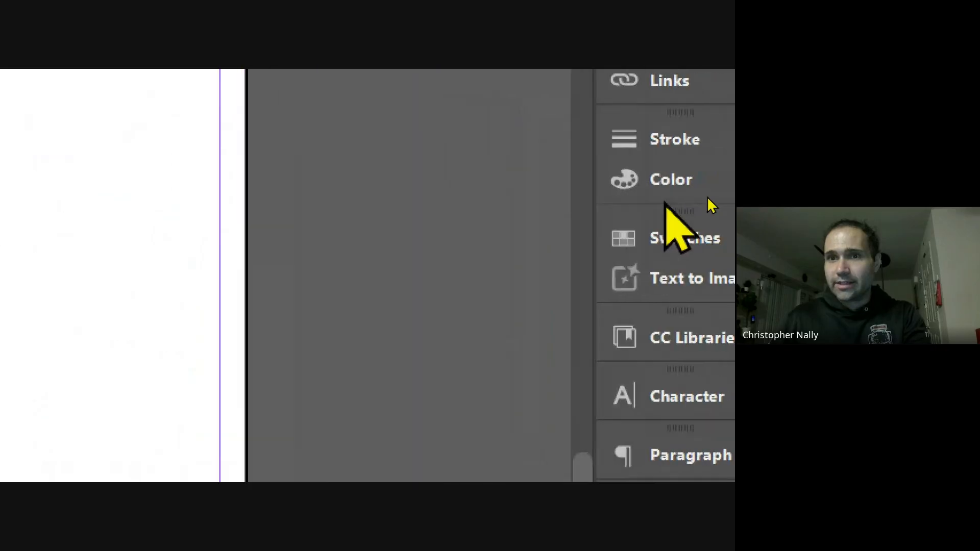
- Move the Bases-01.png object from the Text layer to the Images layer and collapse the layer lists
{"action": "left_click", "coordinate": [649, 200]}
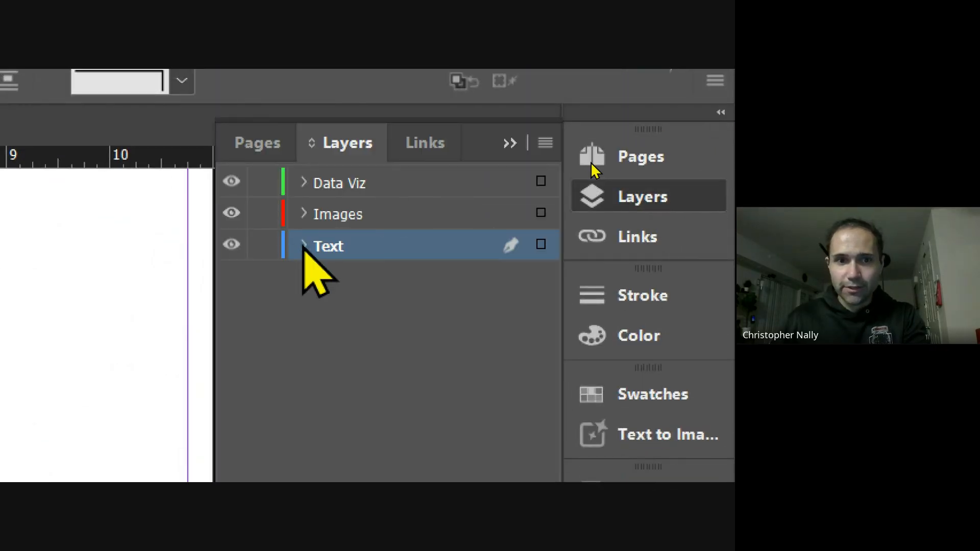
{"action": "left_click", "coordinate": [303, 246]}
{"action": "scroll", "coordinate": [373, 222], "scroll_direction": "up", "scroll_amount": 2}
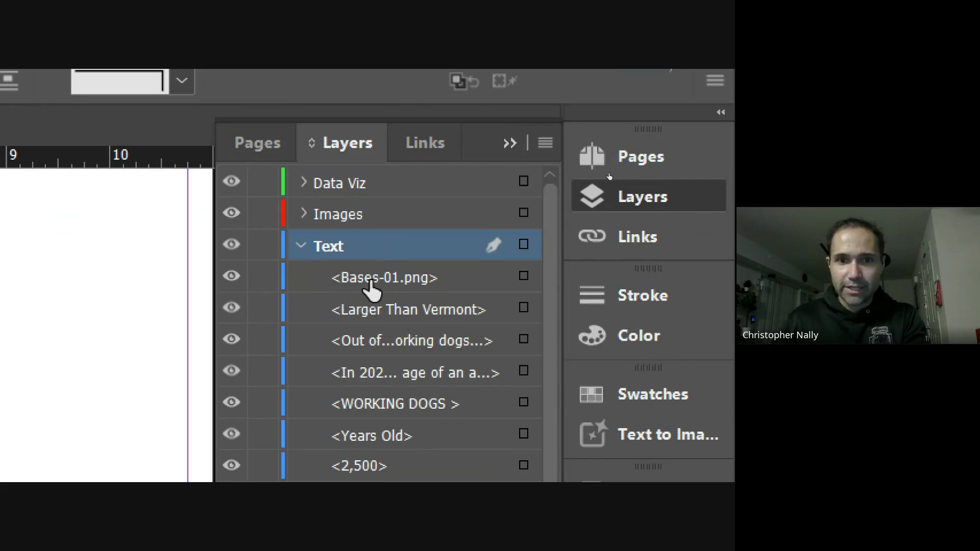
{"action": "left_click_drag", "start_coordinate": [381, 286], "coordinate": [378, 226]}
{"action": "left_click", "coordinate": [301, 247]}
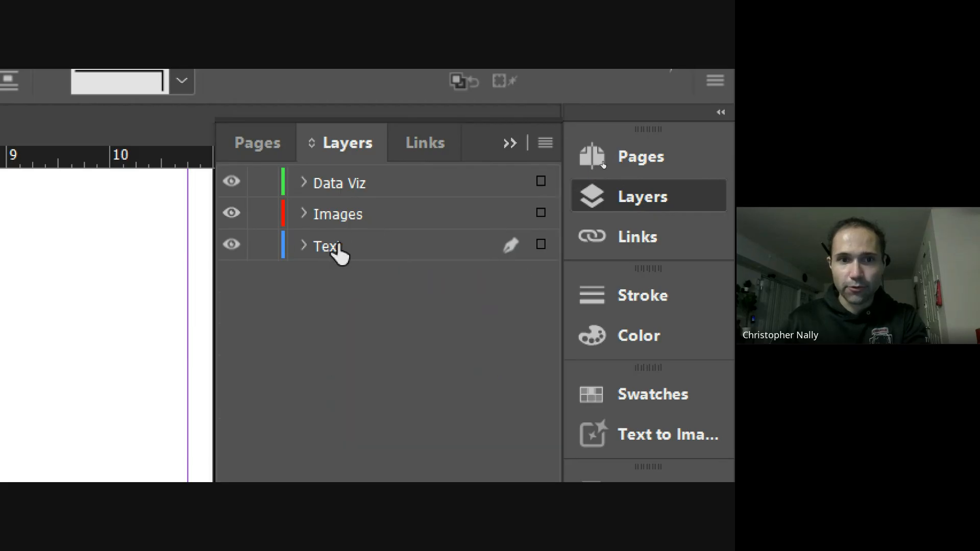
{"action": "left_click", "coordinate": [301, 247]}
{"action": "left_click", "coordinate": [302, 214]}
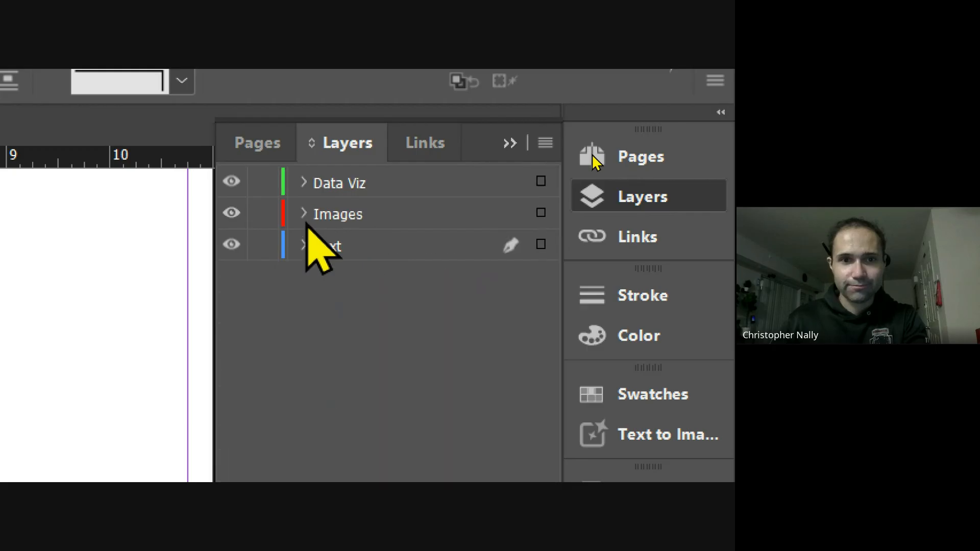
{"action": "left_click", "coordinate": [302, 214]}
{"action": "left_click", "coordinate": [301, 214]}
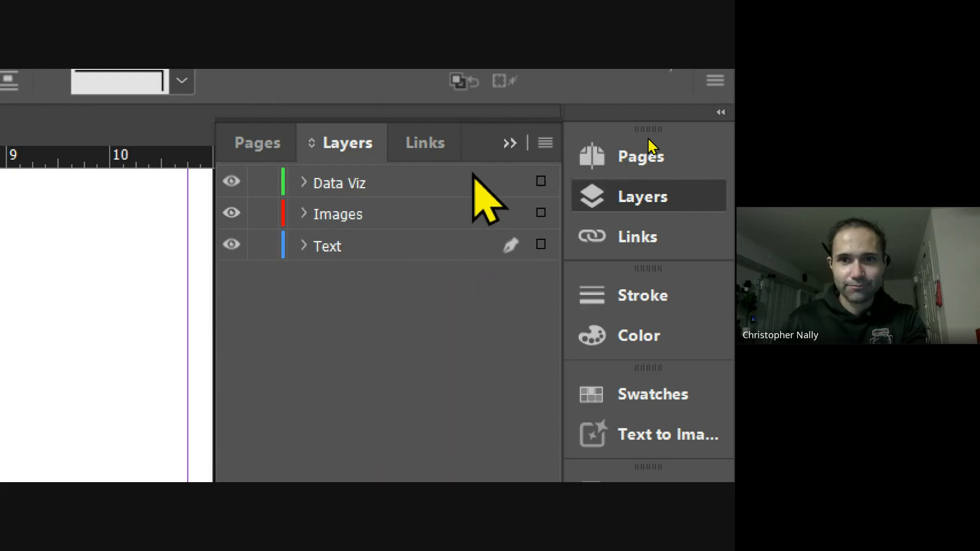
{"action": "left_click", "coordinate": [509, 144]}
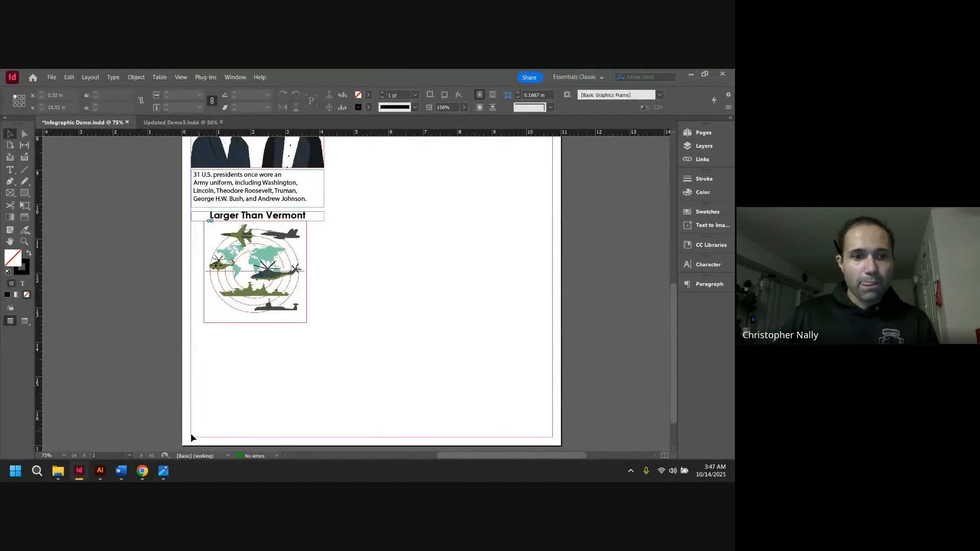
- Draw a rectangle about 3.8 by 2.56 in below the Bases-01.png image, starting at the page's left margin, and remove its stroke
{"action": "left_click", "coordinate": [185, 124]}
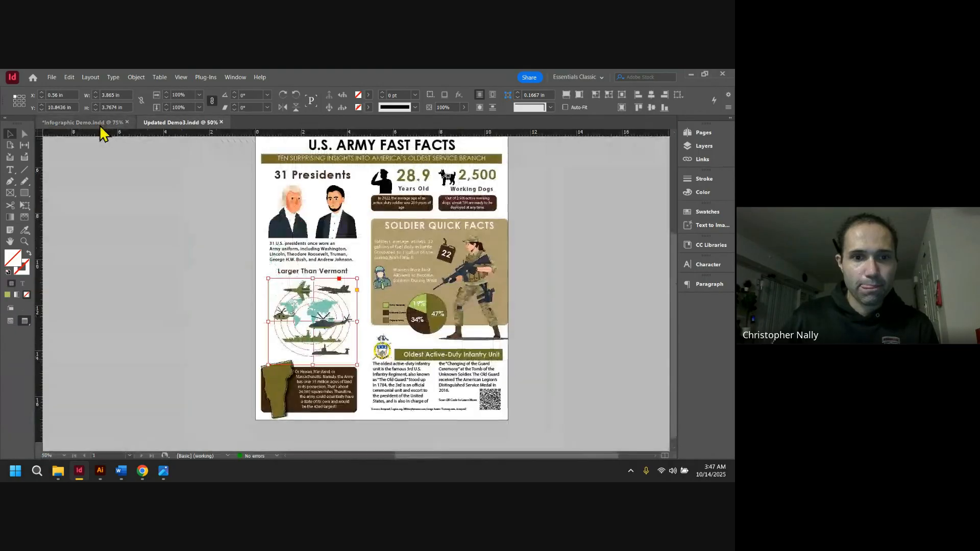
{"action": "left_click", "coordinate": [69, 123]}
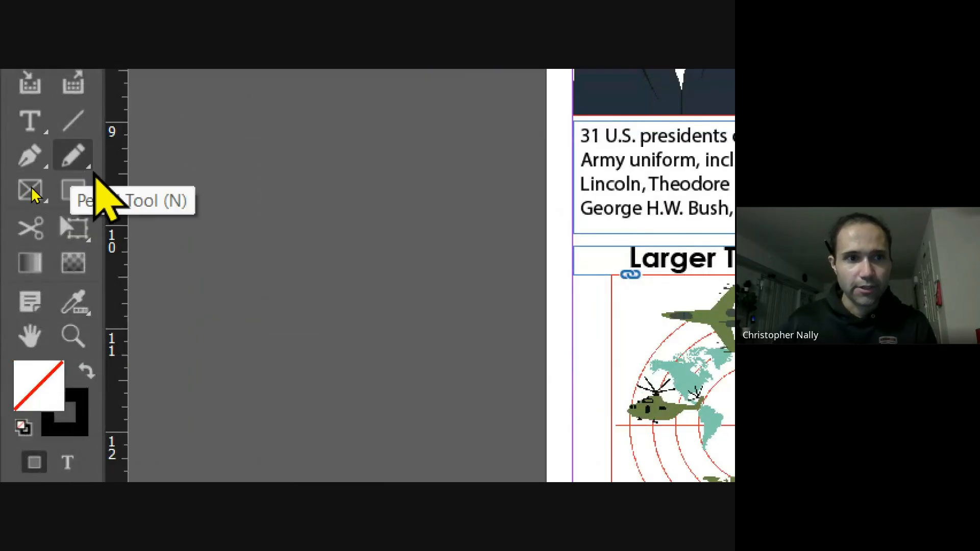
{"action": "left_click", "coordinate": [71, 189]}
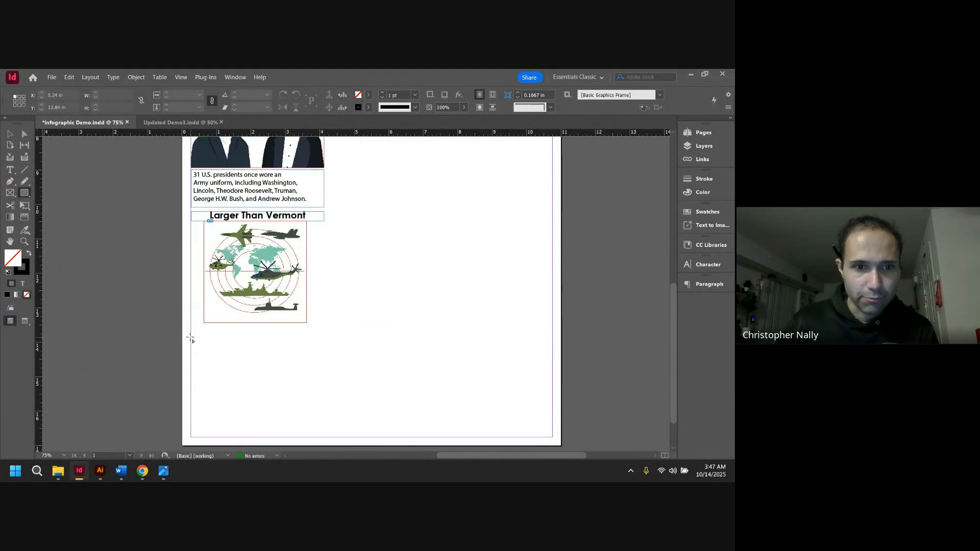
{"action": "left_click_drag", "start_coordinate": [191, 338], "coordinate": [321, 426]}
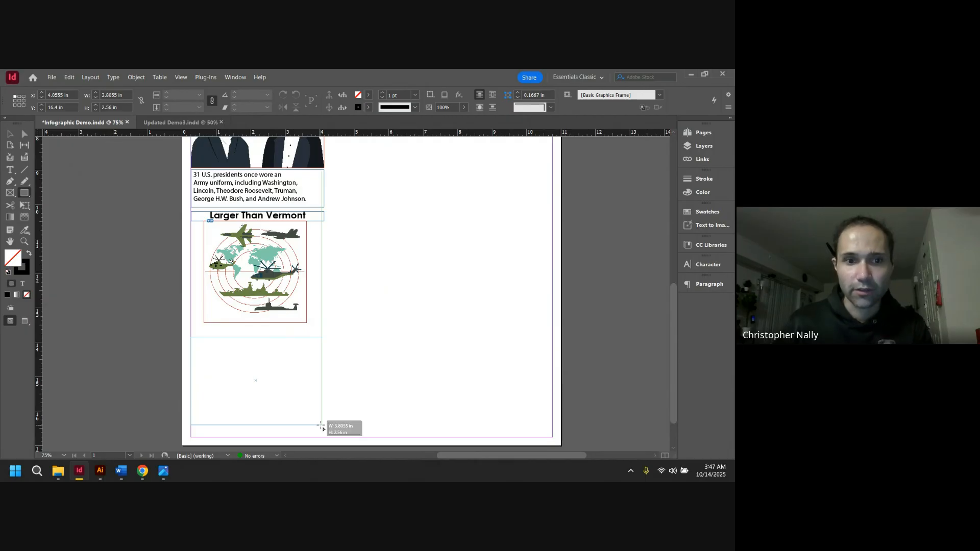
{"action": "left_click_drag", "start_coordinate": [321, 425], "coordinate": [321, 425]}
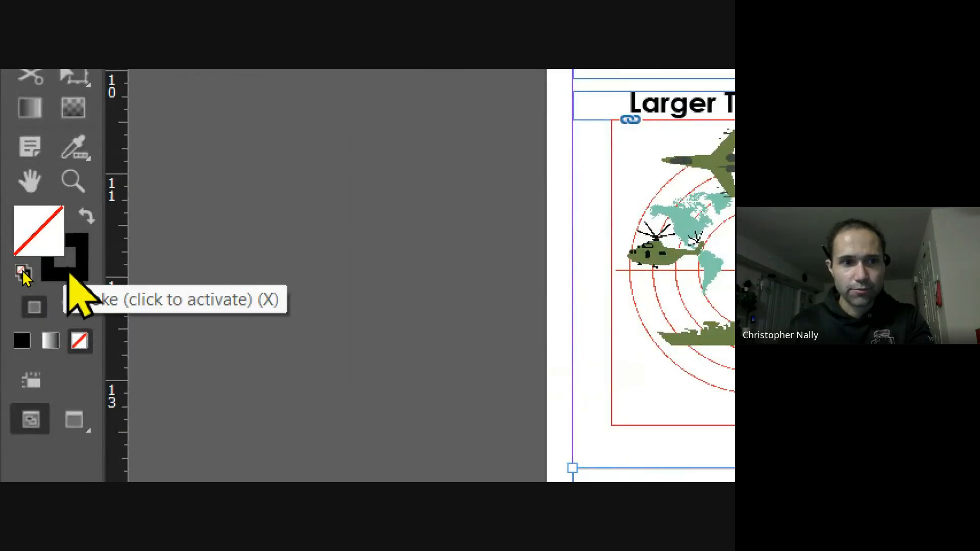
{"action": "left_click", "coordinate": [75, 276]}
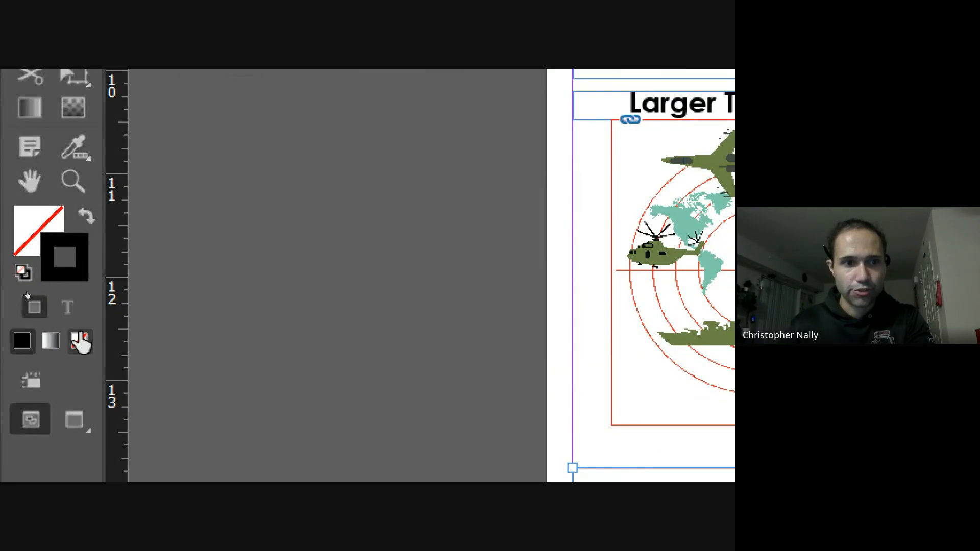
{"action": "left_click", "coordinate": [80, 340]}
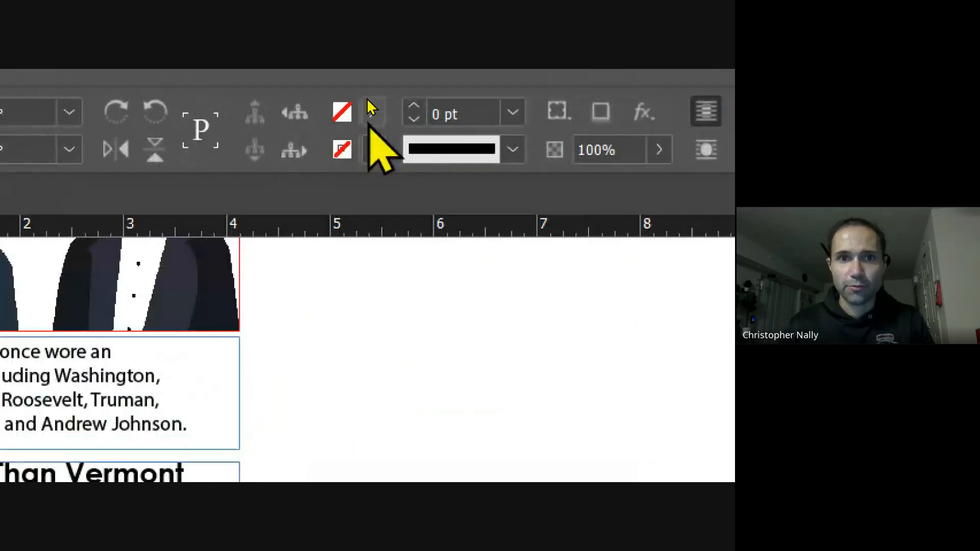
- Fill the rectangle below the Bases-01.png image with the C=58 M=59 Y=92 K=60 swatch from Infographic Colors and deselect it
{"action": "left_click", "coordinate": [368, 95]}
{"action": "scroll", "coordinate": [248, 387], "scroll_direction": "down", "scroll_amount": 2}
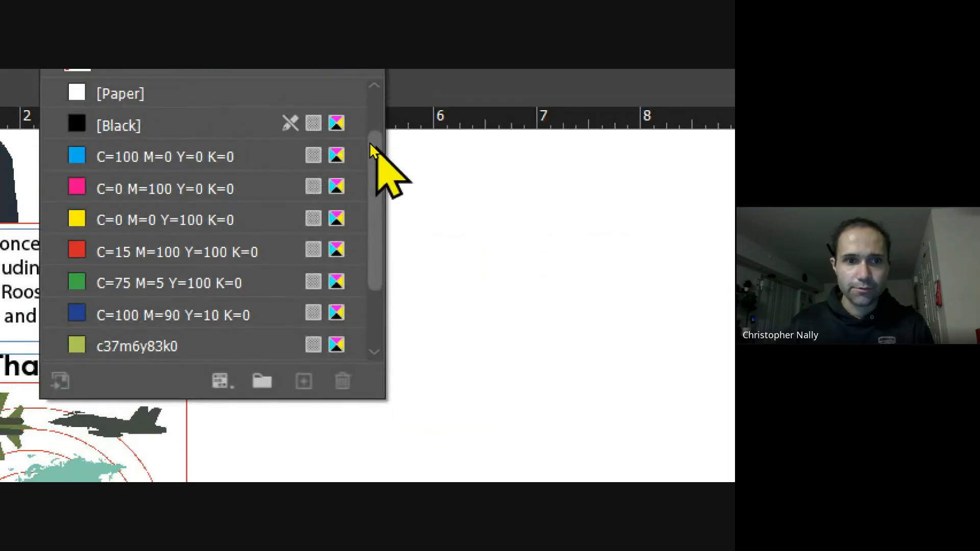
{"action": "scroll", "coordinate": [370, 168], "scroll_direction": "down", "scroll_amount": 3}
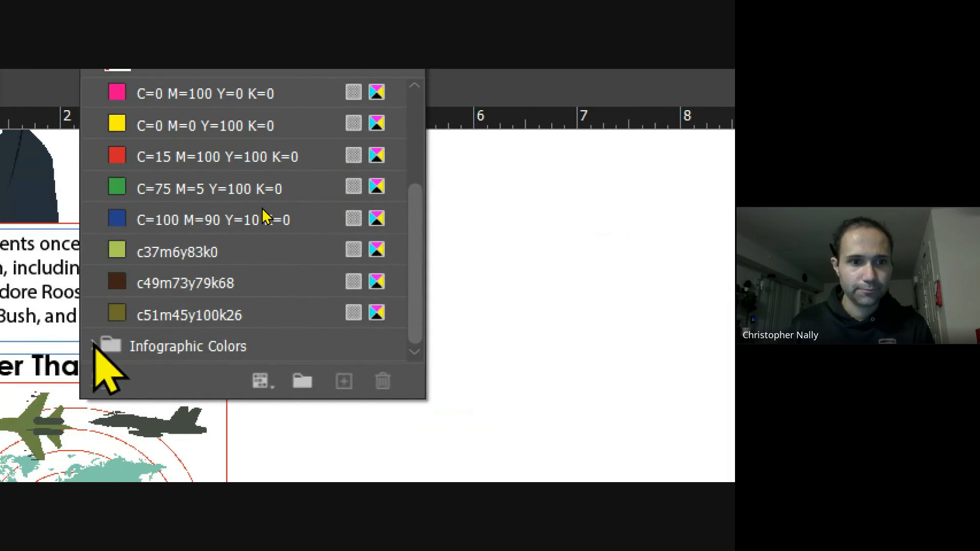
{"action": "left_click", "coordinate": [94, 345]}
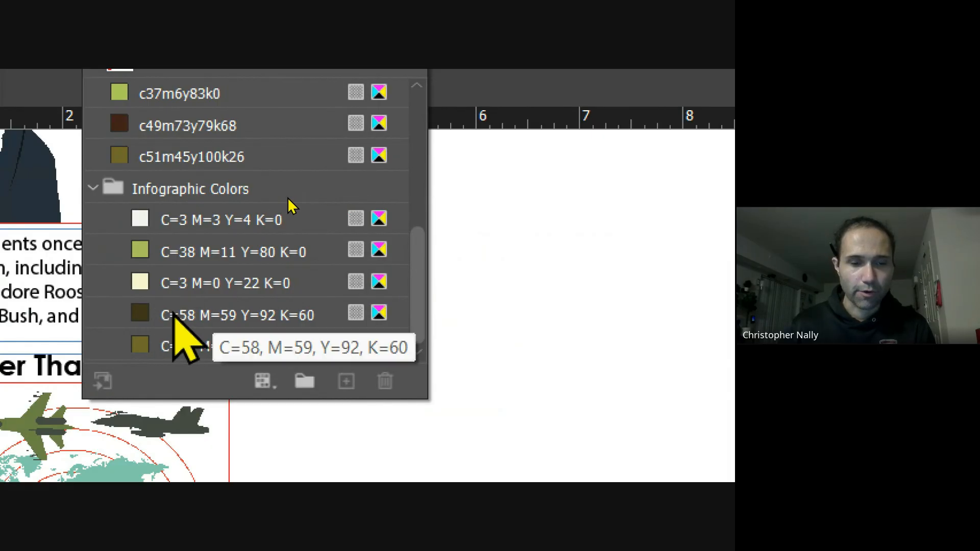
{"action": "scroll", "coordinate": [304, 205], "scroll_direction": "up", "scroll_amount": 10}
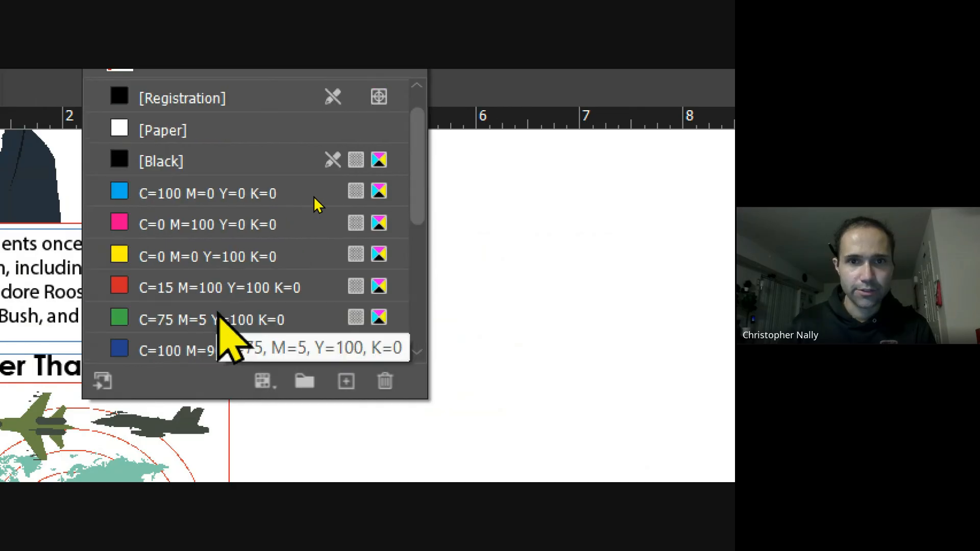
{"action": "scroll", "coordinate": [371, 154], "scroll_direction": "up", "scroll_amount": 1}
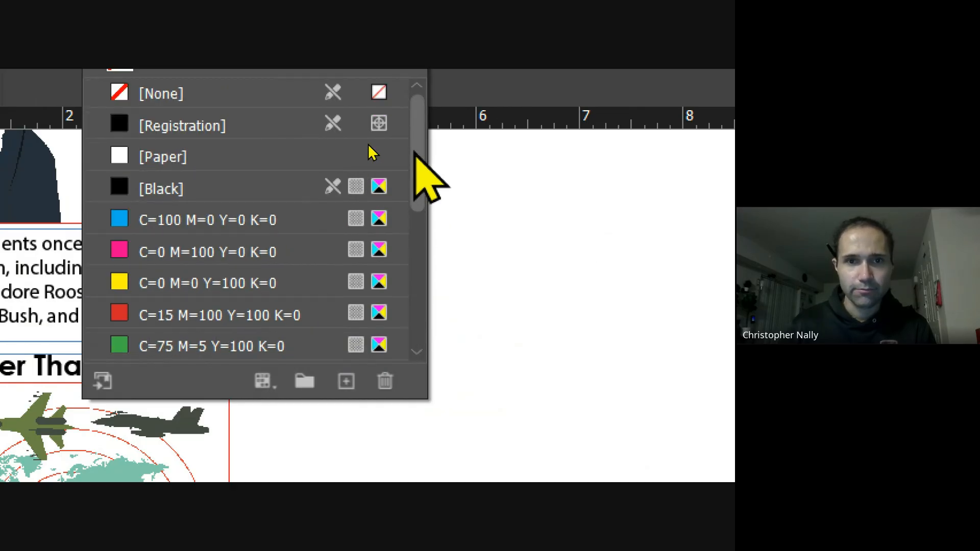
{"action": "left_click_drag", "start_coordinate": [416, 164], "coordinate": [420, 142]}
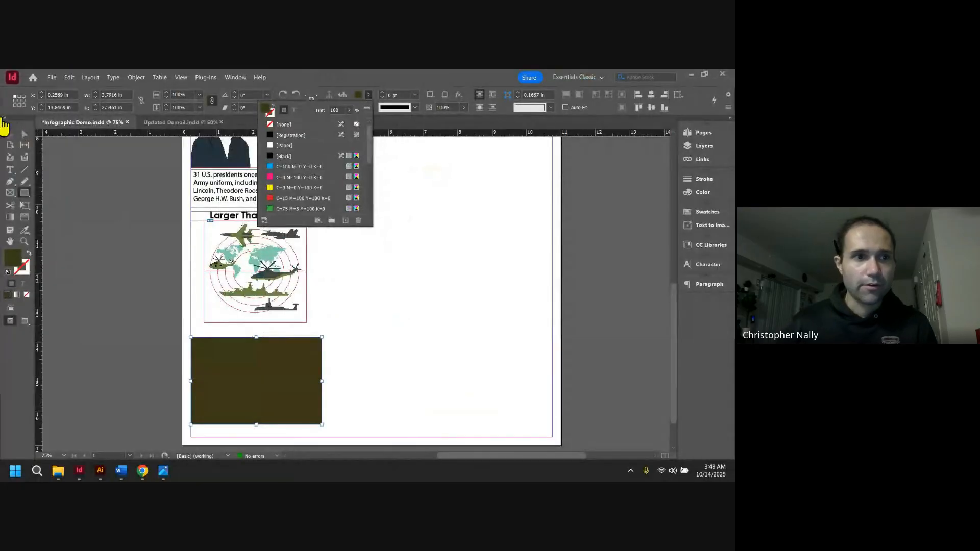
{"action": "left_click", "coordinate": [10, 135]}
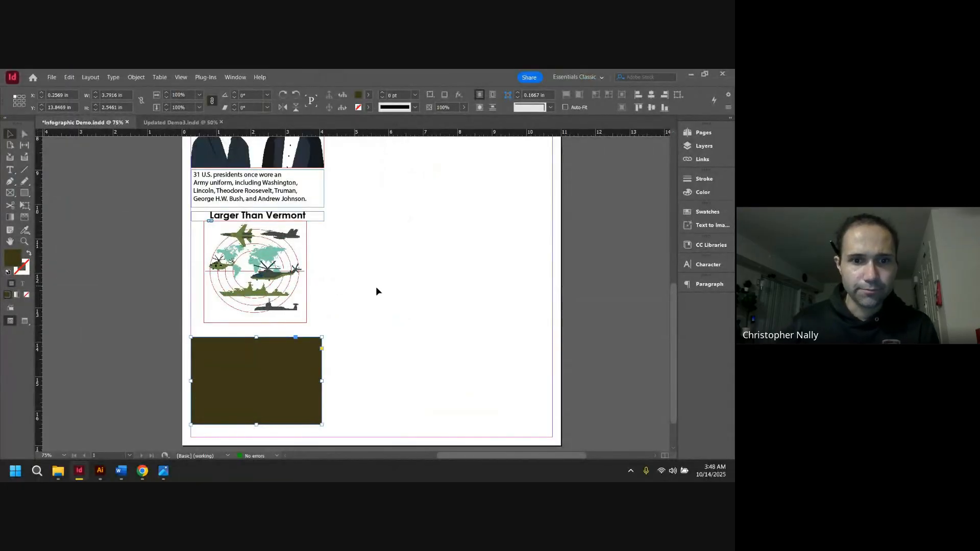
{"action": "left_click", "coordinate": [443, 290]}
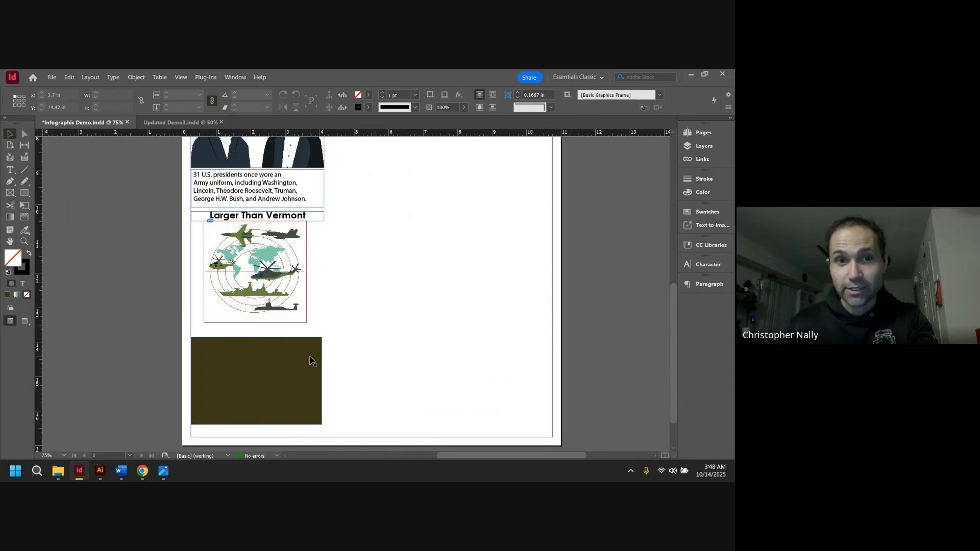
- Give the dark brown rectangle Rounded corners with a 0.1667 in radius and deselect it
{"action": "left_click", "coordinate": [284, 360]}
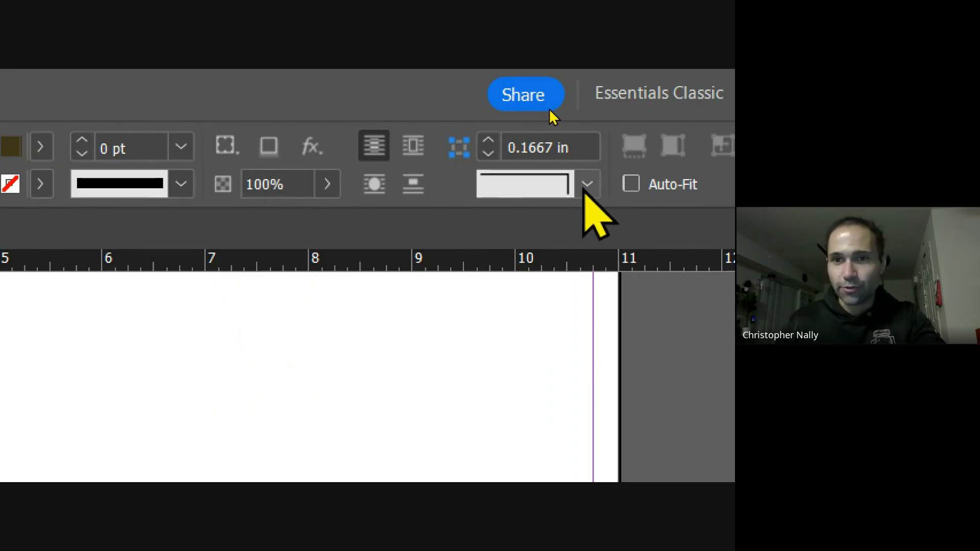
{"action": "left_click", "coordinate": [586, 184]}
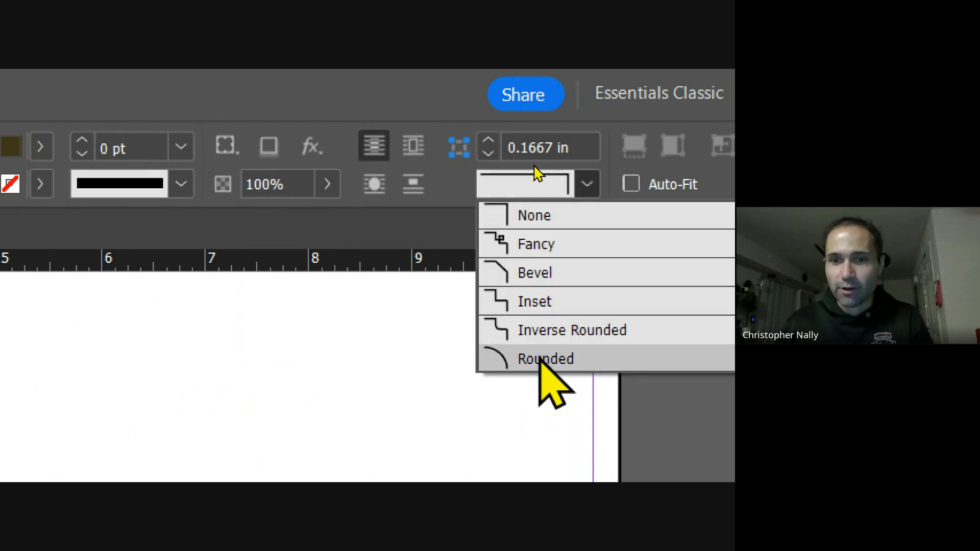
{"action": "left_click", "coordinate": [561, 359]}
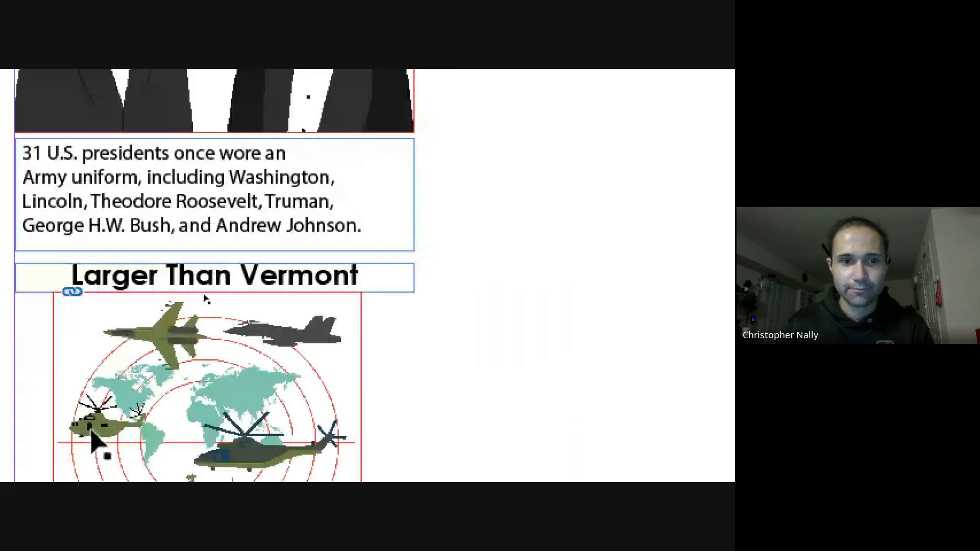
{"action": "left_click", "coordinate": [538, 273]}
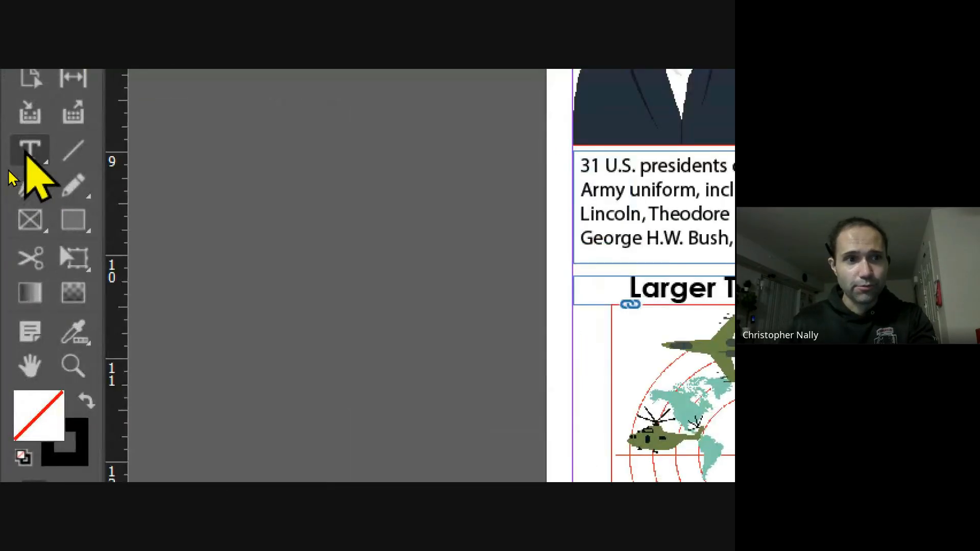
- Place a text cursor in the brown box and copy the "Or Hawaii, Maryland, or Massachusetts" paragraph from the Word data sheet
{"action": "left_click", "coordinate": [29, 160]}
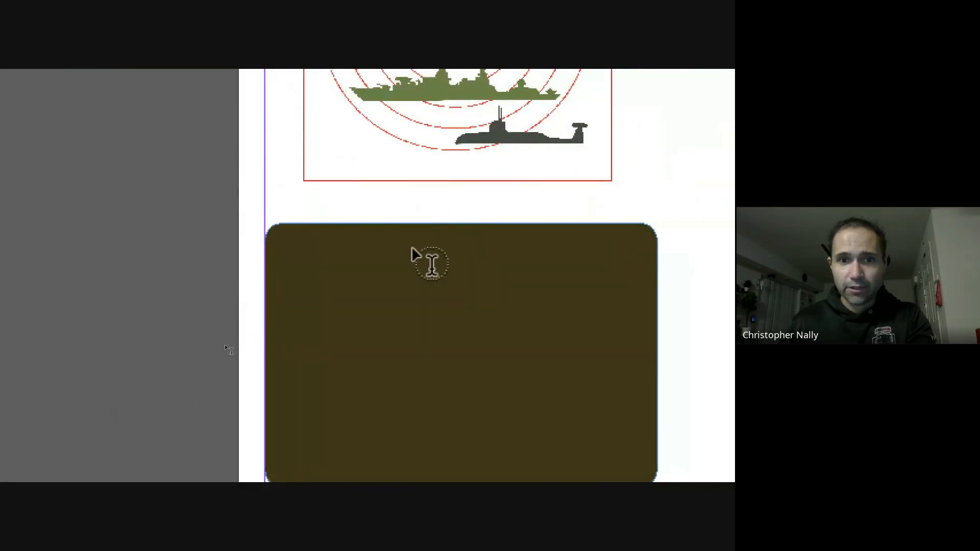
{"action": "left_click_drag", "start_coordinate": [323, 259], "coordinate": [324, 257]}
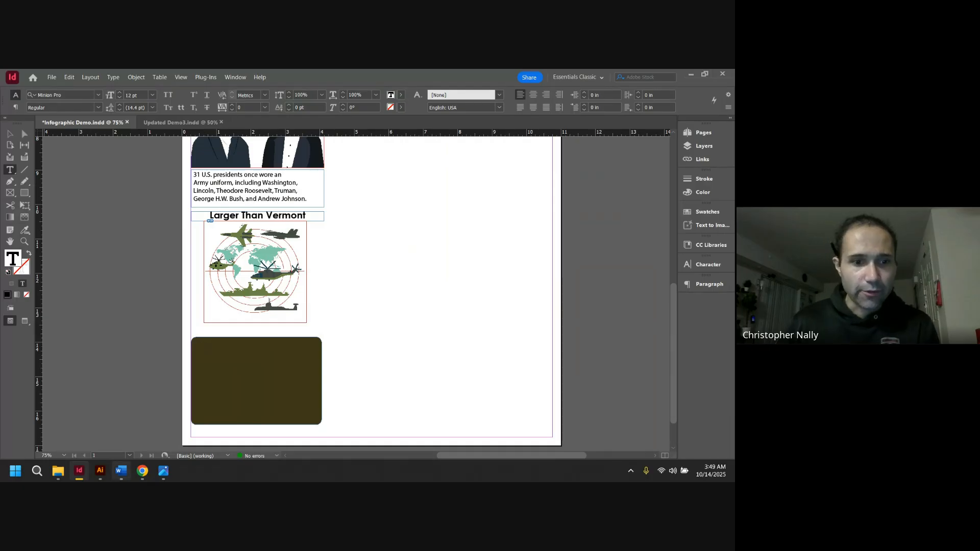
{"action": "left_click", "coordinate": [124, 475]}
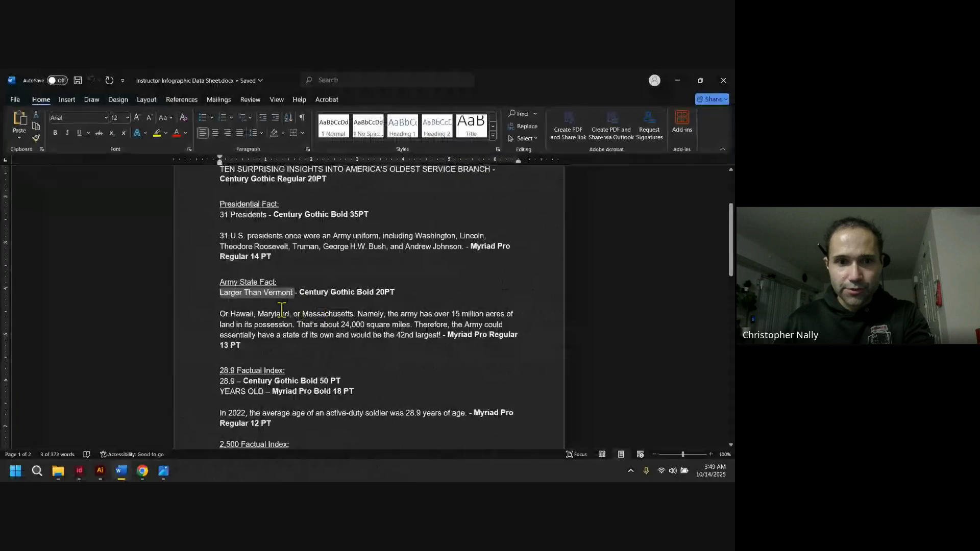
{"action": "left_click_drag", "start_coordinate": [216, 317], "coordinate": [443, 337]}
{"action": "key", "text": "ctrl+c"}
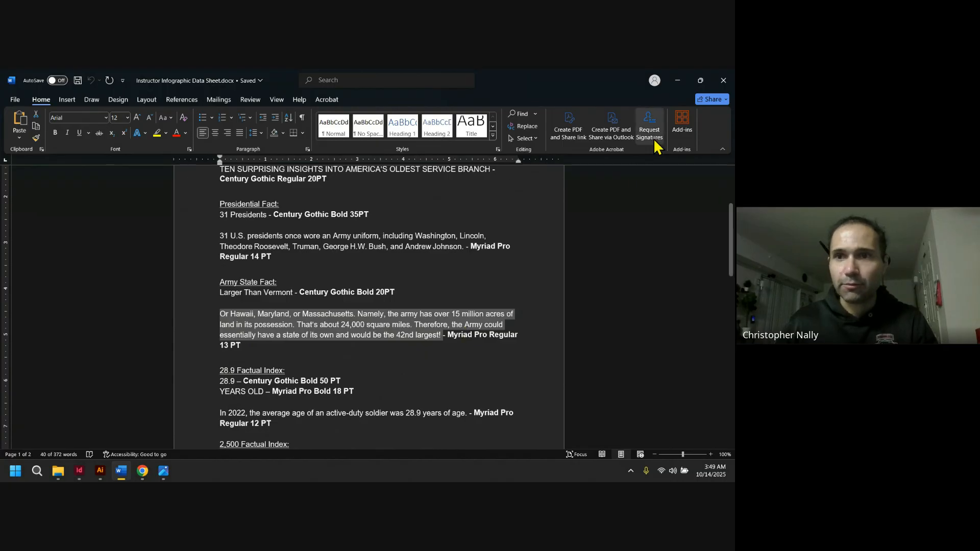
{"action": "left_click", "coordinate": [677, 81]}
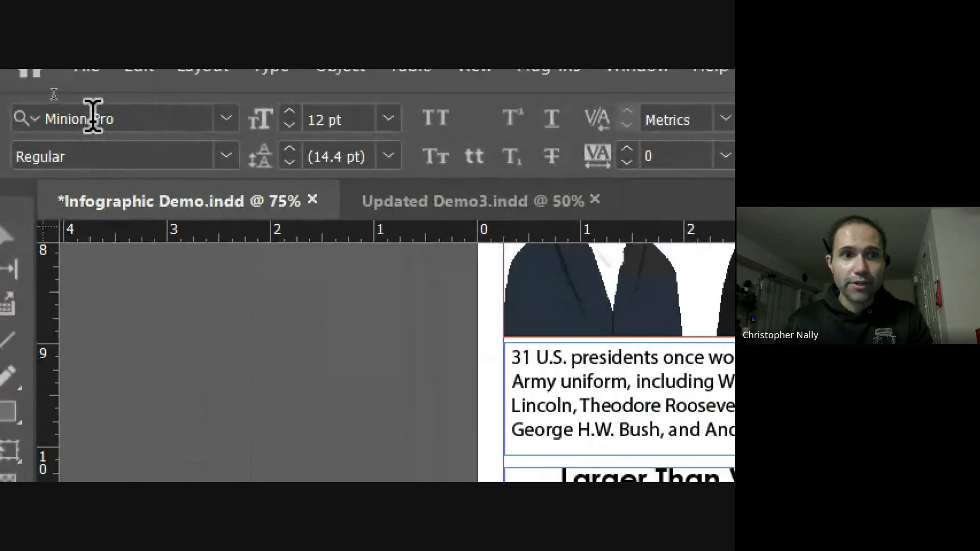
- Set the type to Myriad Pro Regular 13 pt and paste the copied paragraph into the brown box
{"action": "left_click", "coordinate": [59, 96]}
{"action": "type", "text": "my"}
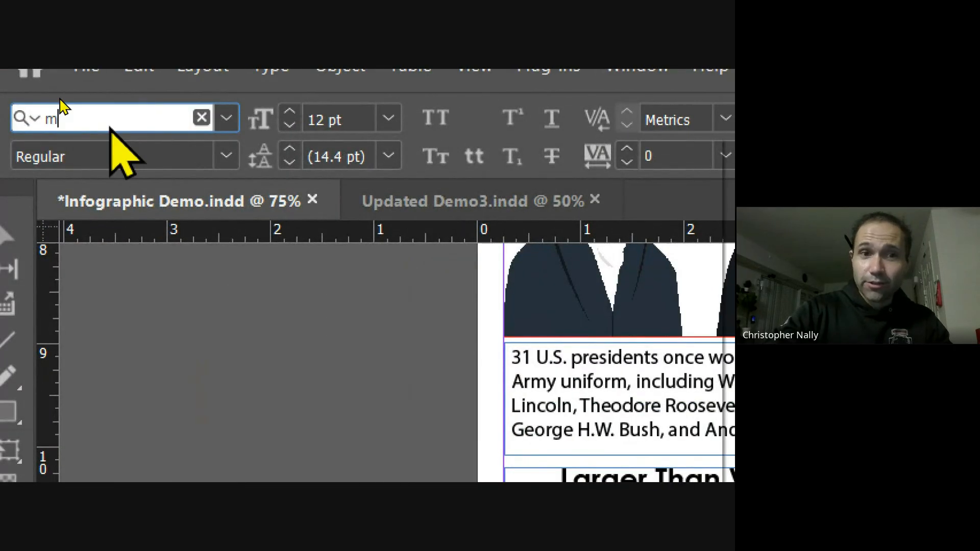
{"action": "type", "text": "riad"}
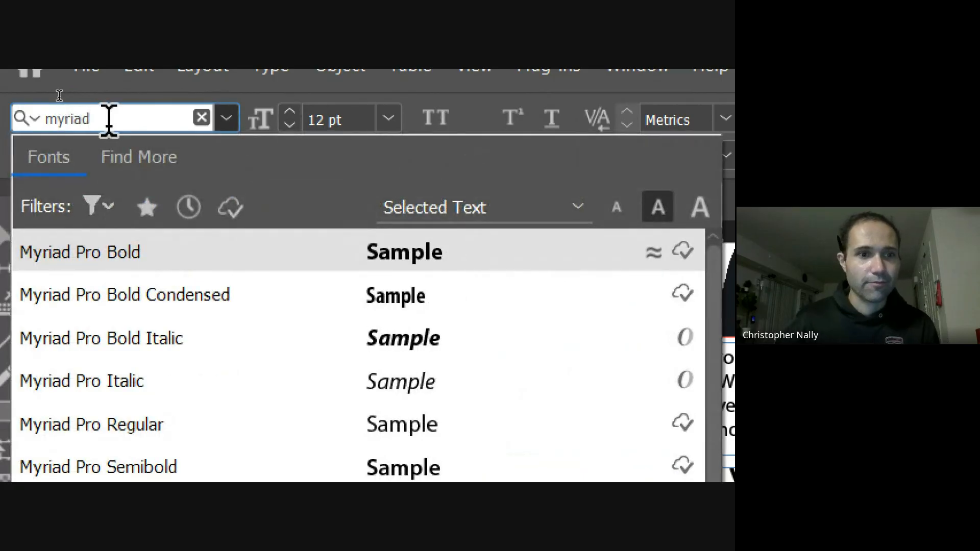
{"action": "left_click", "coordinate": [151, 430]}
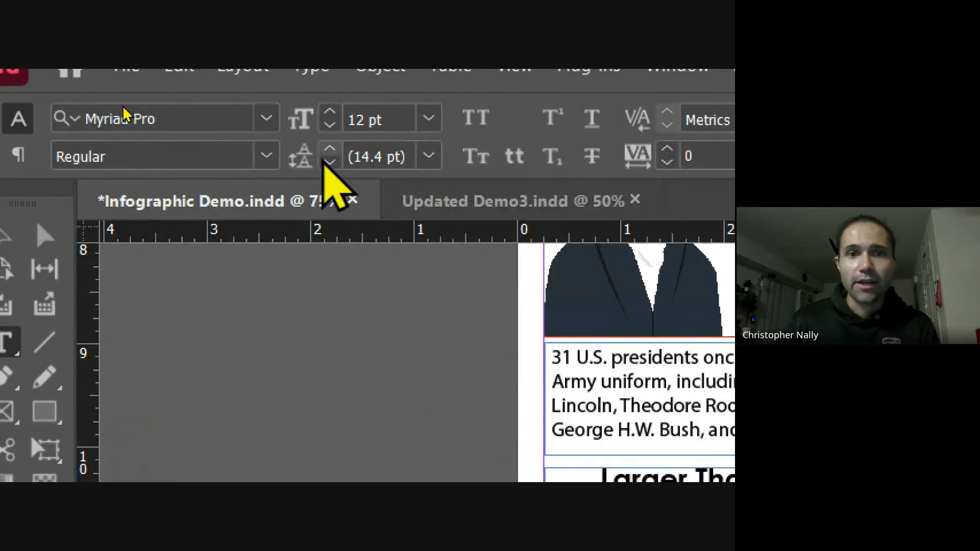
{"action": "left_click", "coordinate": [329, 120]}
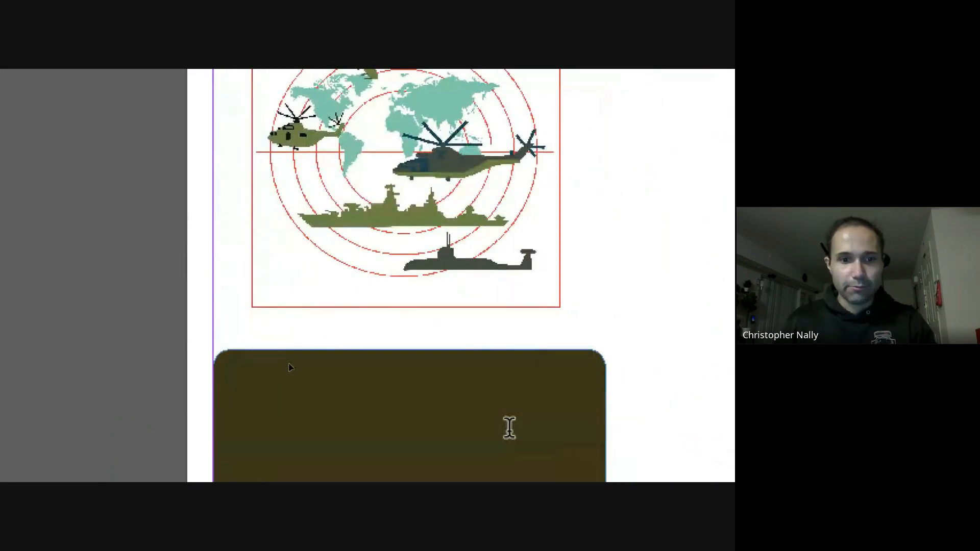
{"action": "key", "text": "ctrl+v"}
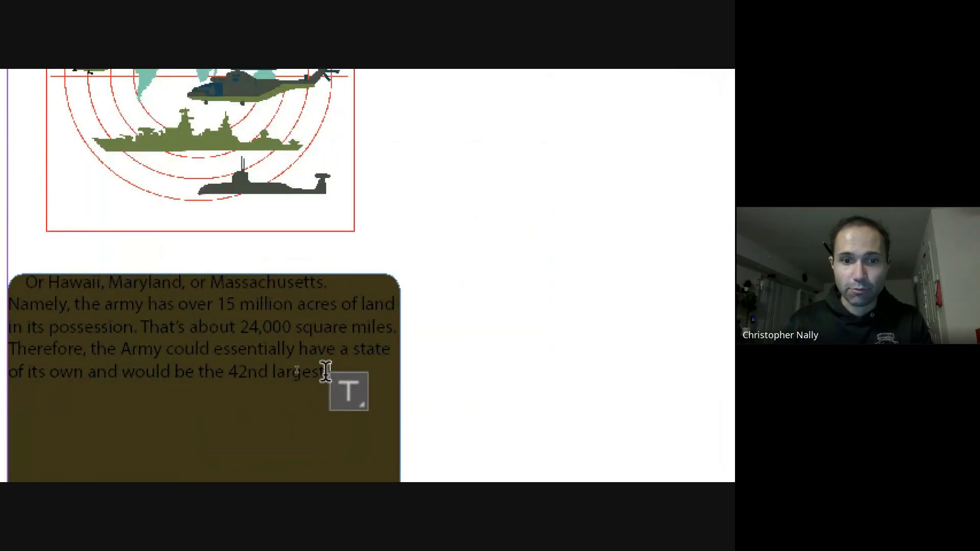
- Colour the entire pasted paragraph with the [Paper] swatch and select the brown box as an object
{"action": "left_click_drag", "start_coordinate": [342, 361], "coordinate": [194, 274]}
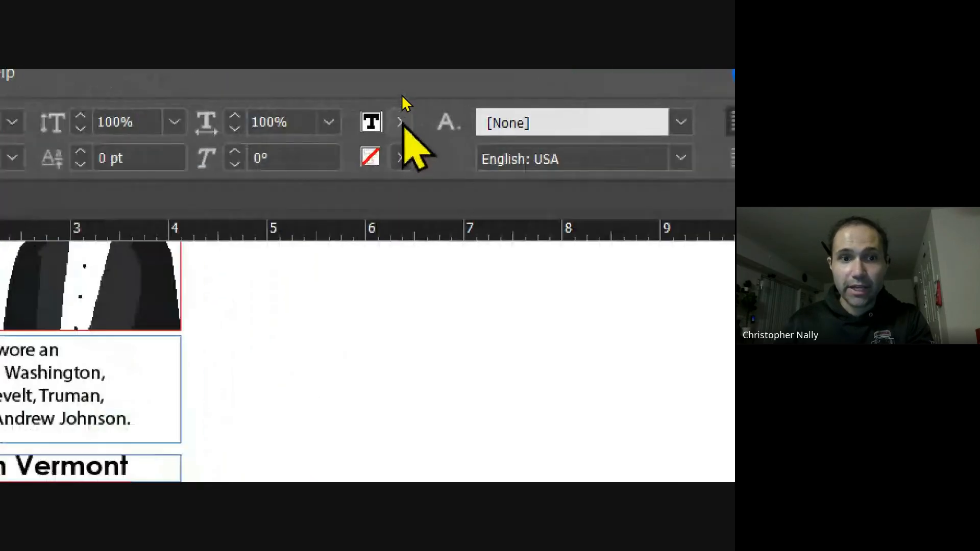
{"action": "left_click", "coordinate": [401, 95]}
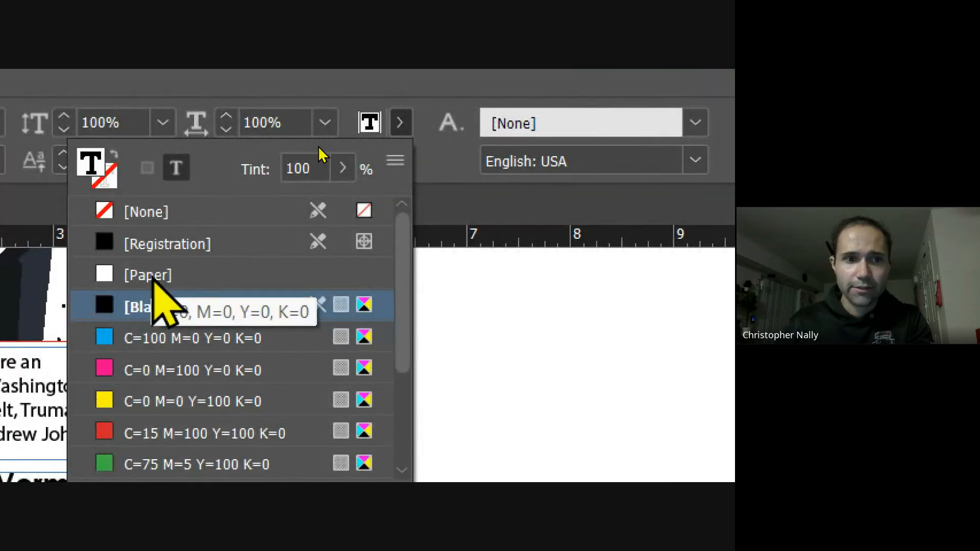
{"action": "left_click", "coordinate": [155, 276]}
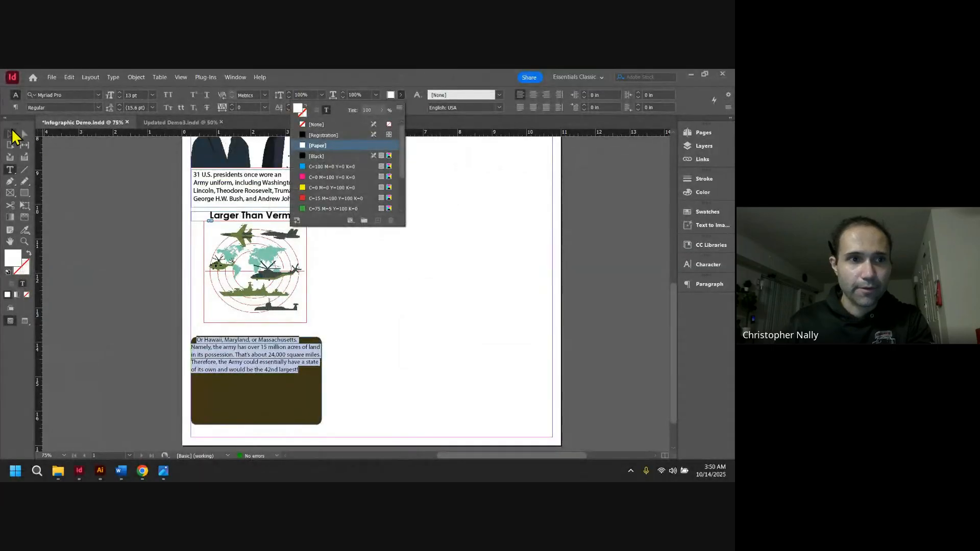
{"action": "left_click", "coordinate": [16, 133]}
{"action": "left_click", "coordinate": [245, 392]}
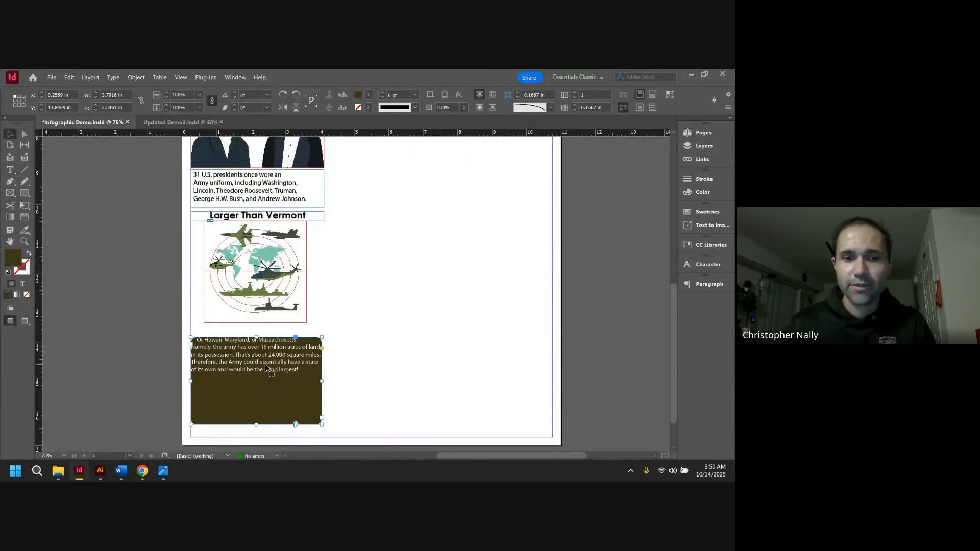
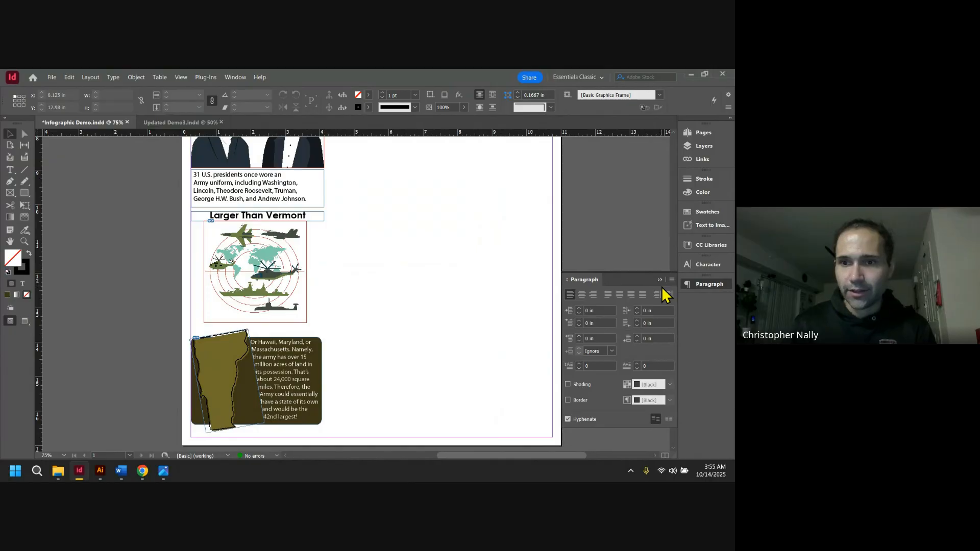
- Collapse the paragraph settings and move the Bases-01.png image slightly down between the Larger Than Vermont heading and the brown box
{"action": "left_click", "coordinate": [661, 281]}
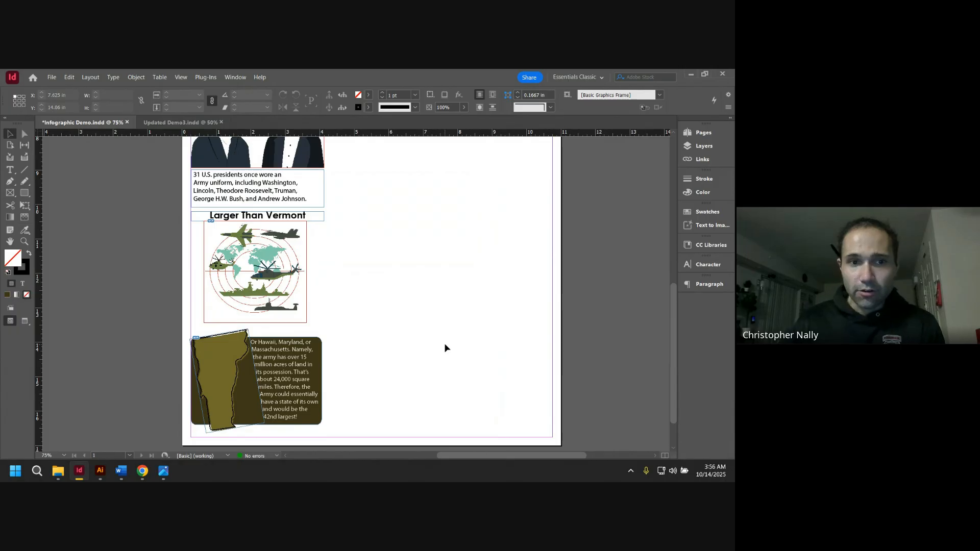
{"action": "left_click", "coordinate": [288, 282]}
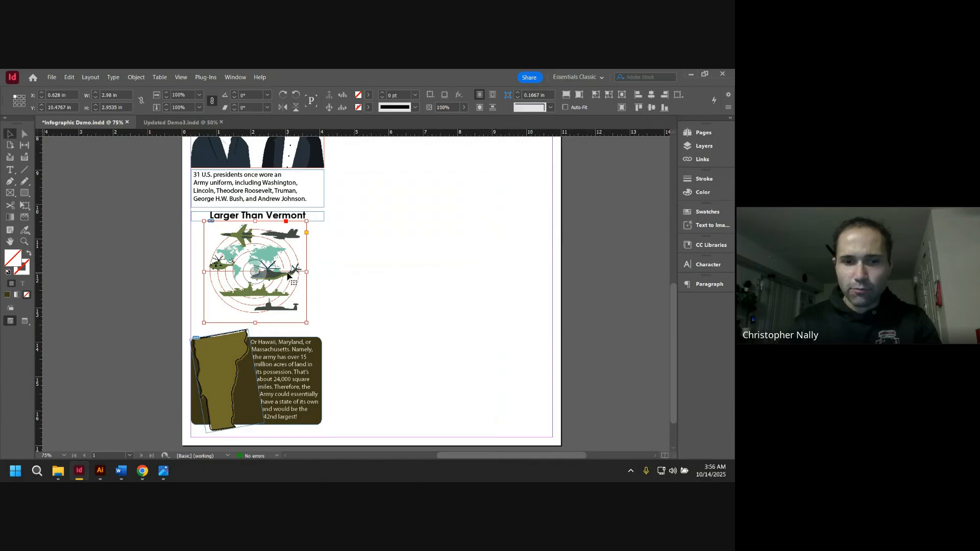
{"action": "left_click_drag", "start_coordinate": [287, 274], "coordinate": [282, 273]}
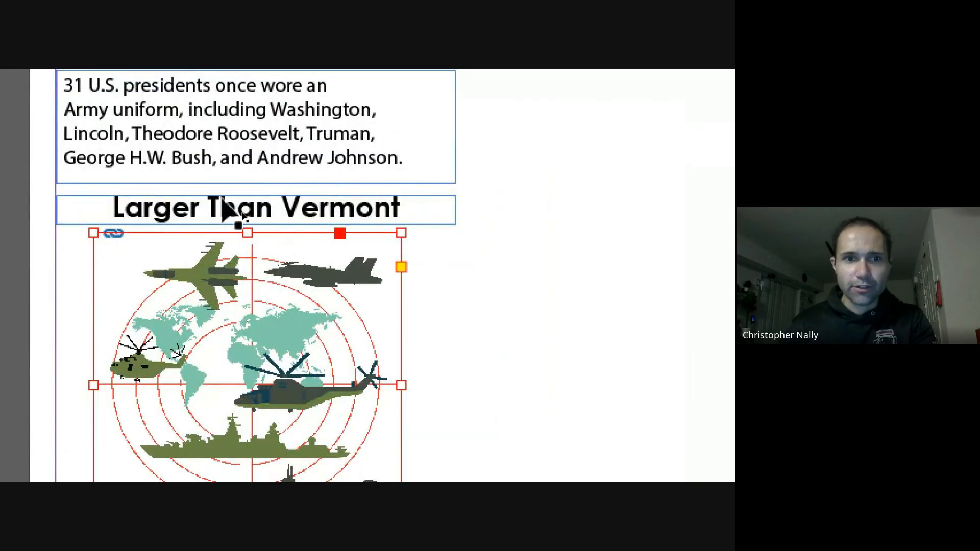
{"action": "scroll", "coordinate": [256, 432], "scroll_direction": "down", "scroll_amount": 5}
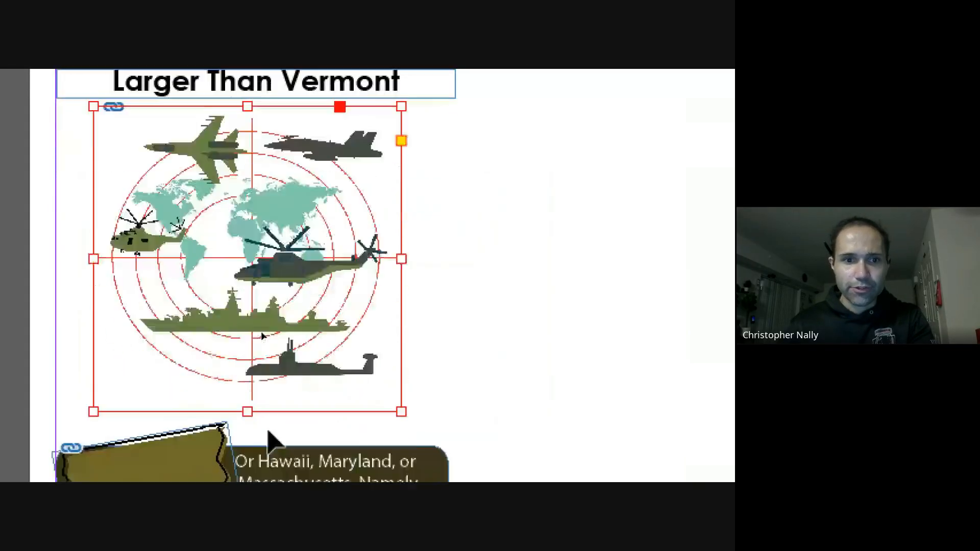
{"action": "scroll", "coordinate": [289, 271], "scroll_direction": "up", "scroll_amount": 2}
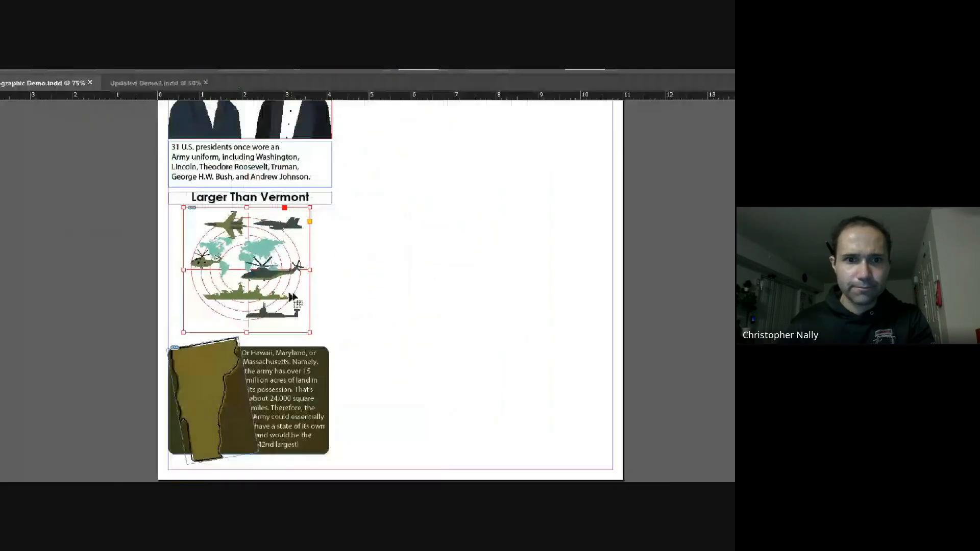
{"action": "left_click", "coordinate": [526, 259]}
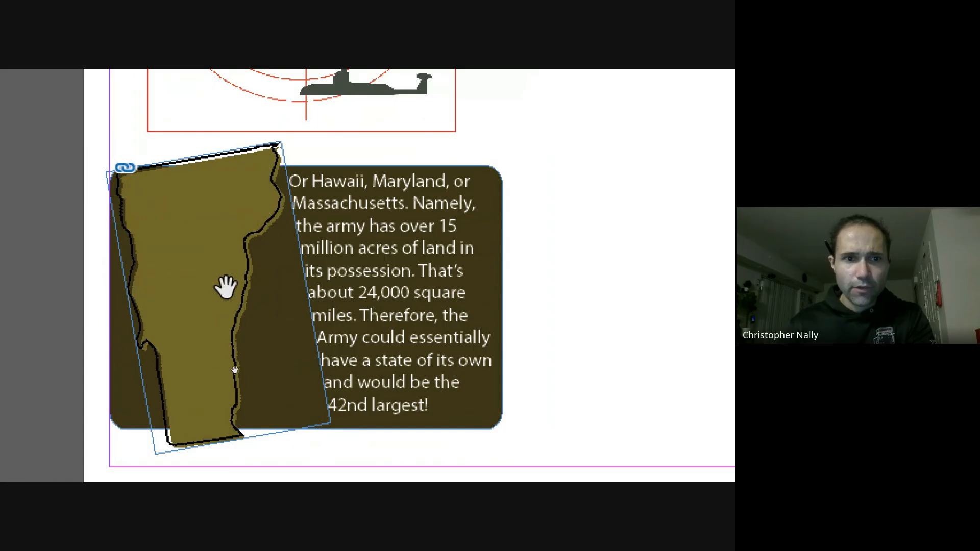
- Add a Drop Shadow effect to the Vermont graphic with the preview turned on
{"action": "left_click", "coordinate": [192, 302]}
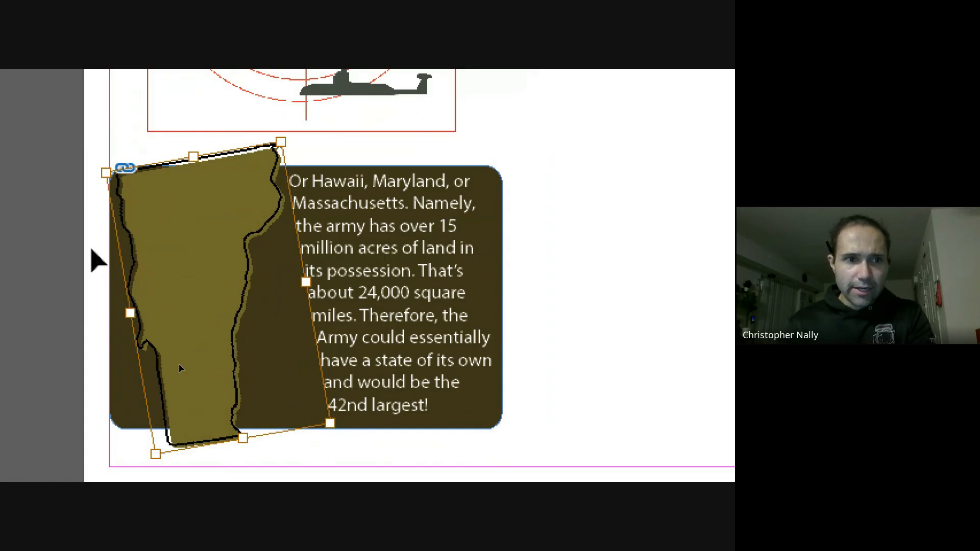
{"action": "left_click", "coordinate": [90, 249]}
{"action": "left_click", "coordinate": [250, 245]}
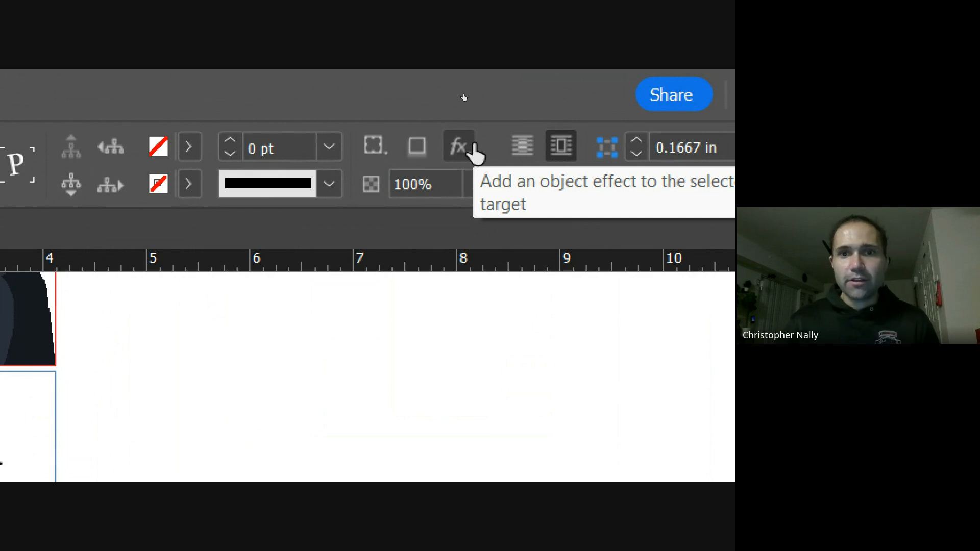
{"action": "left_click", "coordinate": [458, 148]}
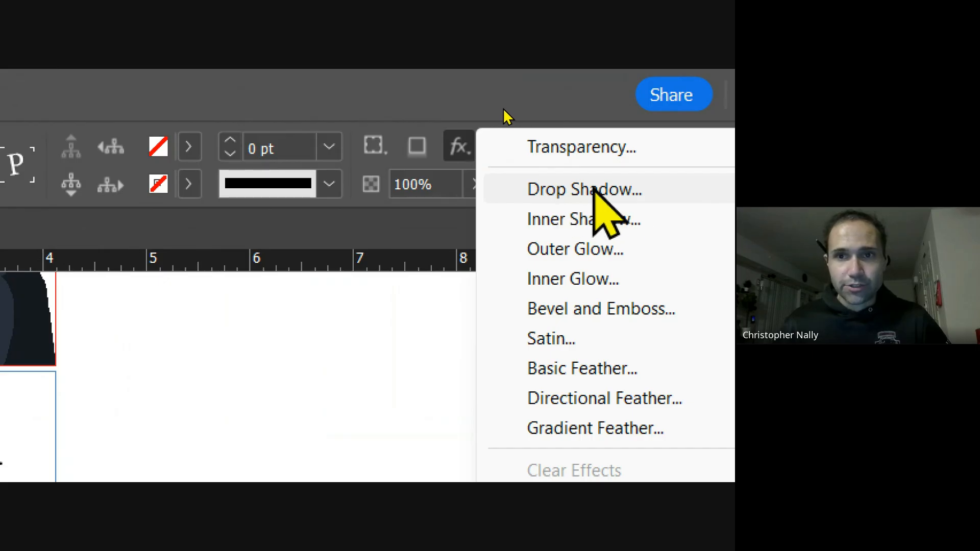
{"action": "left_click", "coordinate": [593, 188]}
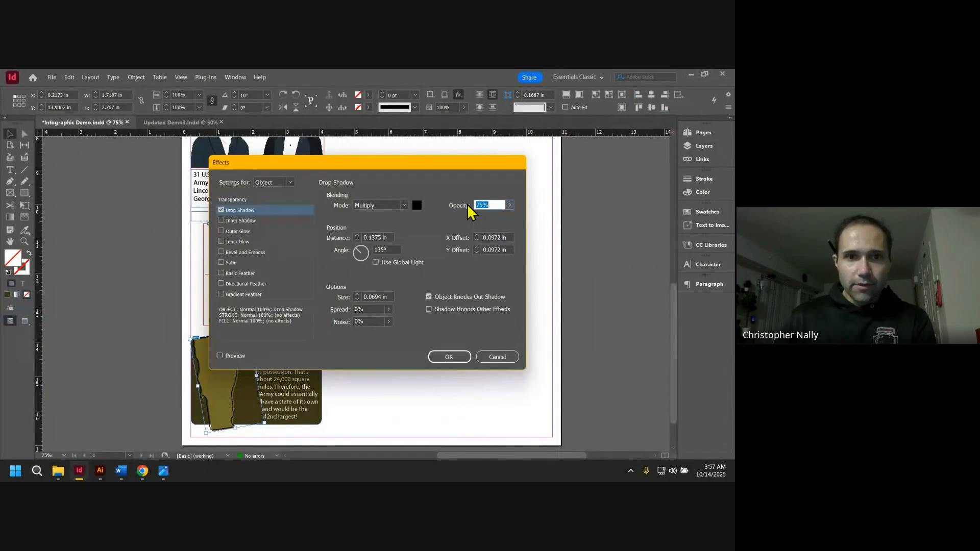
{"action": "left_click_drag", "start_coordinate": [511, 191], "coordinate": [497, 193]}
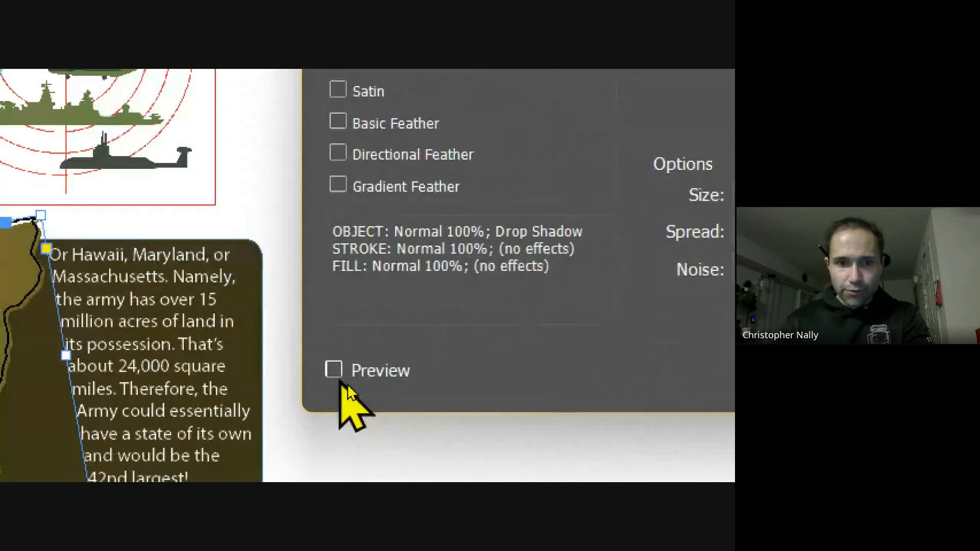
{"action": "left_click", "coordinate": [345, 381]}
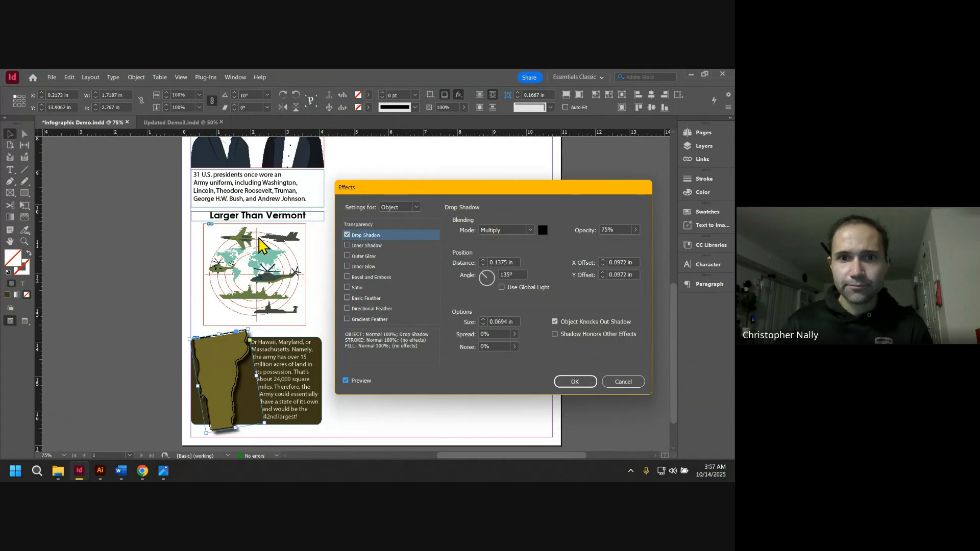
{"action": "left_click", "coordinate": [245, 233]}
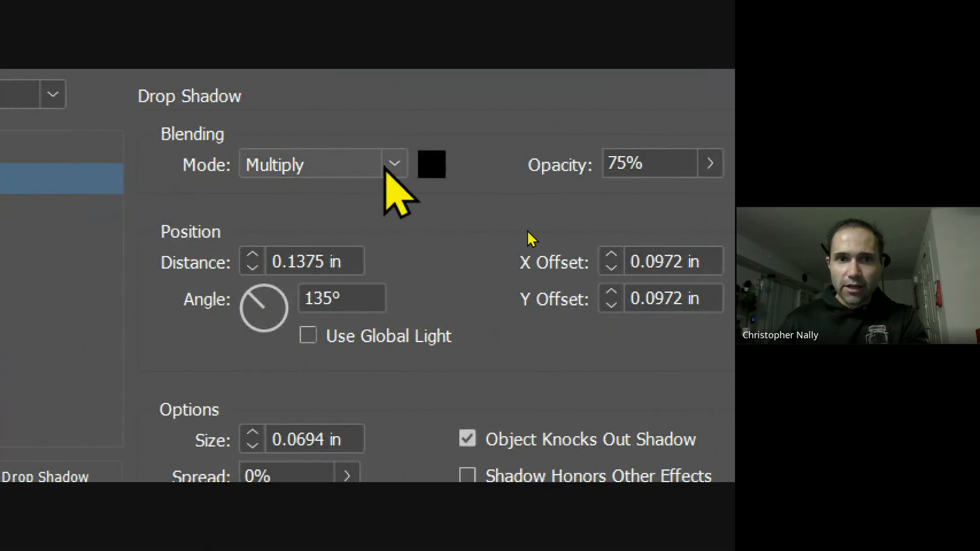
- Set the drop shadow's blending mode to Normal and its colour to white
{"action": "left_click", "coordinate": [394, 163]}
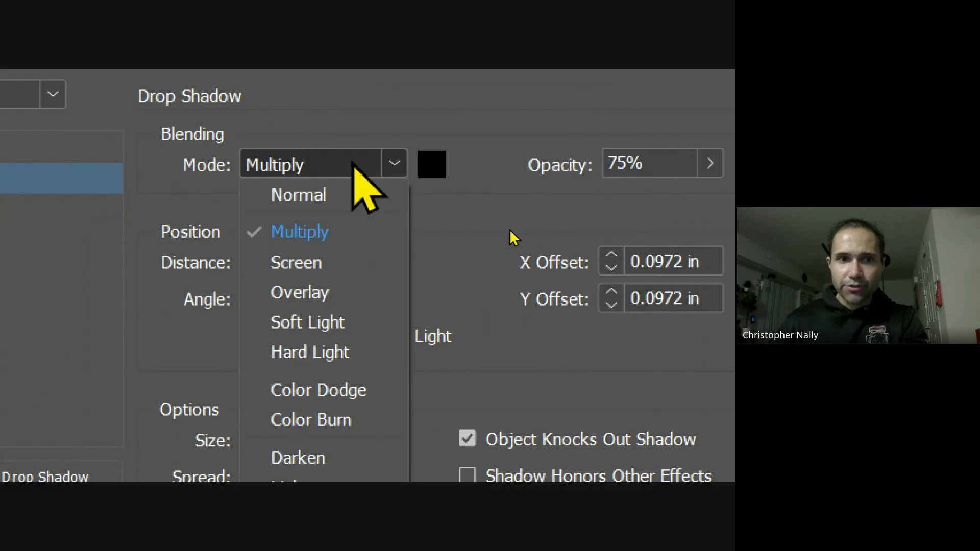
{"action": "left_click", "coordinate": [319, 202]}
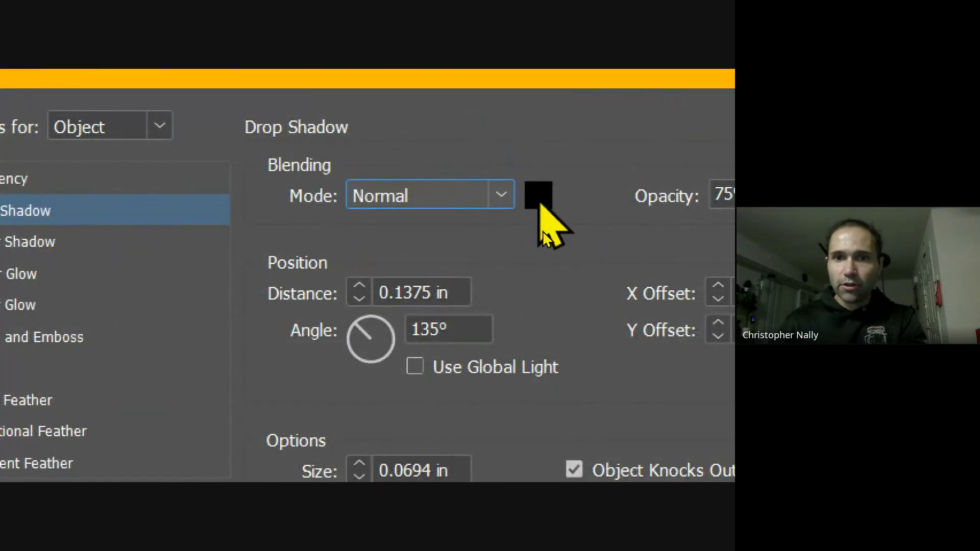
{"action": "left_click", "coordinate": [541, 202]}
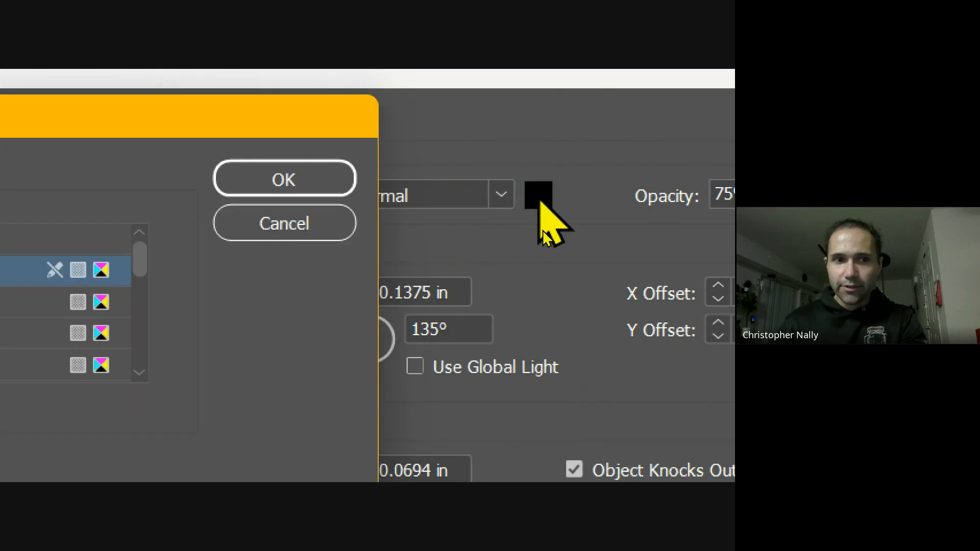
{"action": "left_click", "coordinate": [470, 238]}
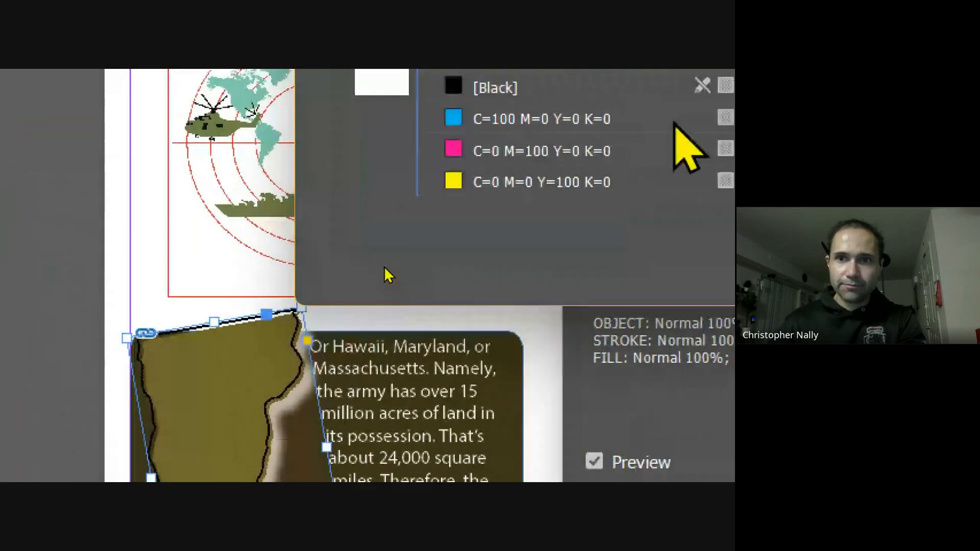
{"action": "left_click", "coordinate": [587, 152]}
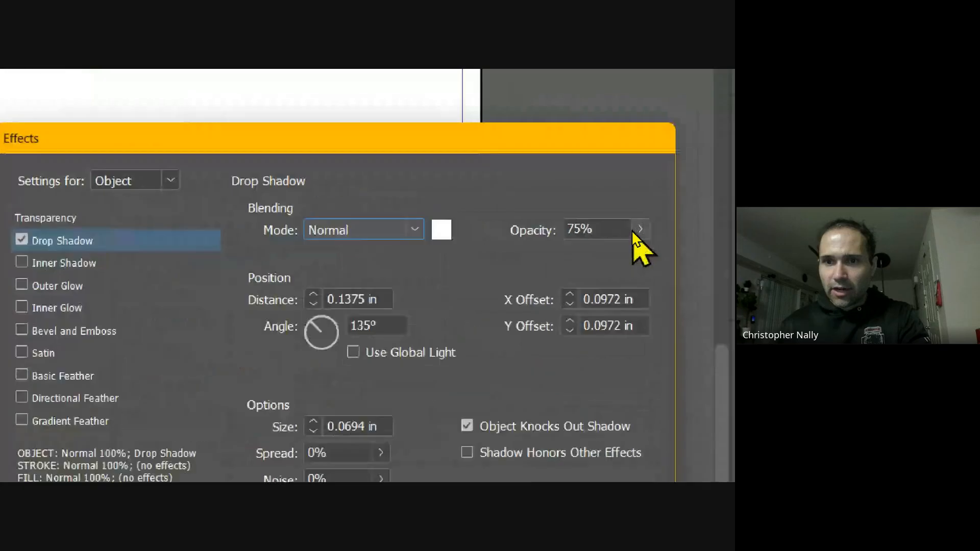
- Lower the shadow's opacity to 50%, set its distance to 0.0625 in and apply the effect
{"action": "left_click", "coordinate": [640, 230]}
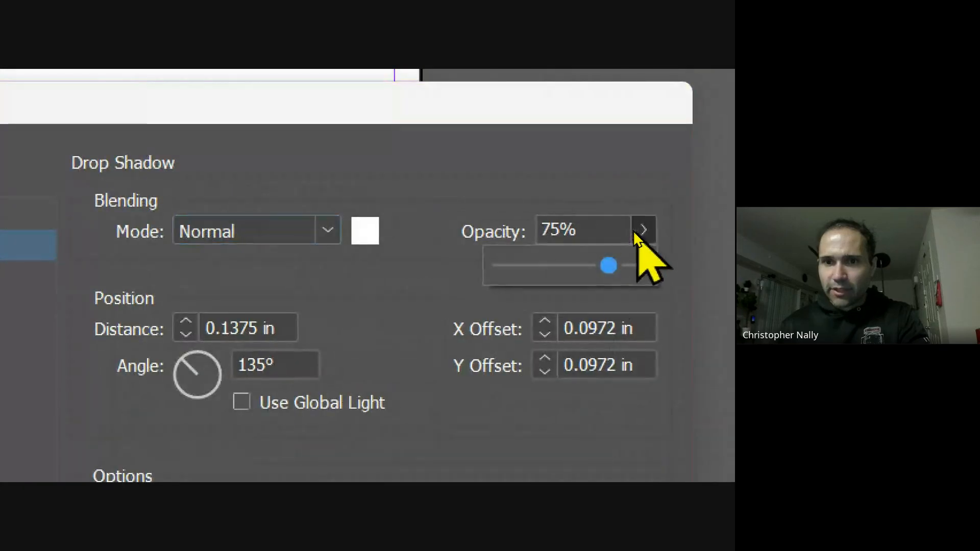
{"action": "left_click_drag", "start_coordinate": [615, 255], "coordinate": [570, 271]}
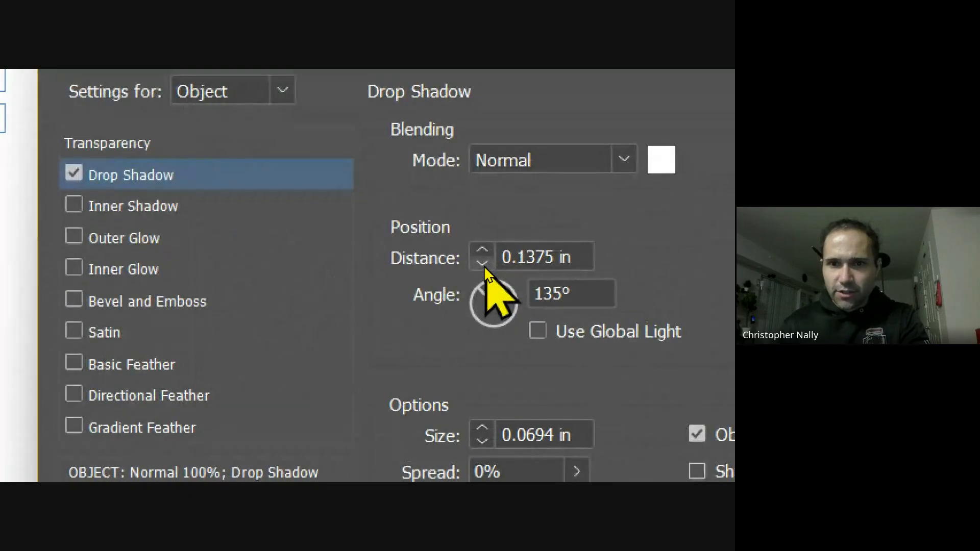
{"action": "left_click", "coordinate": [483, 265]}
{"action": "left_click", "coordinate": [483, 264]}
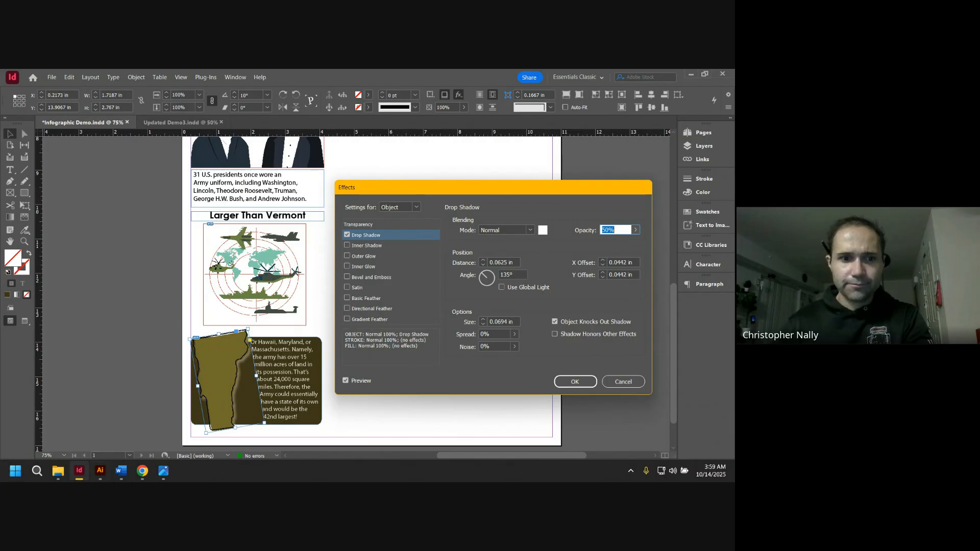
{"action": "mouse_move", "coordinate": [121, 472]}
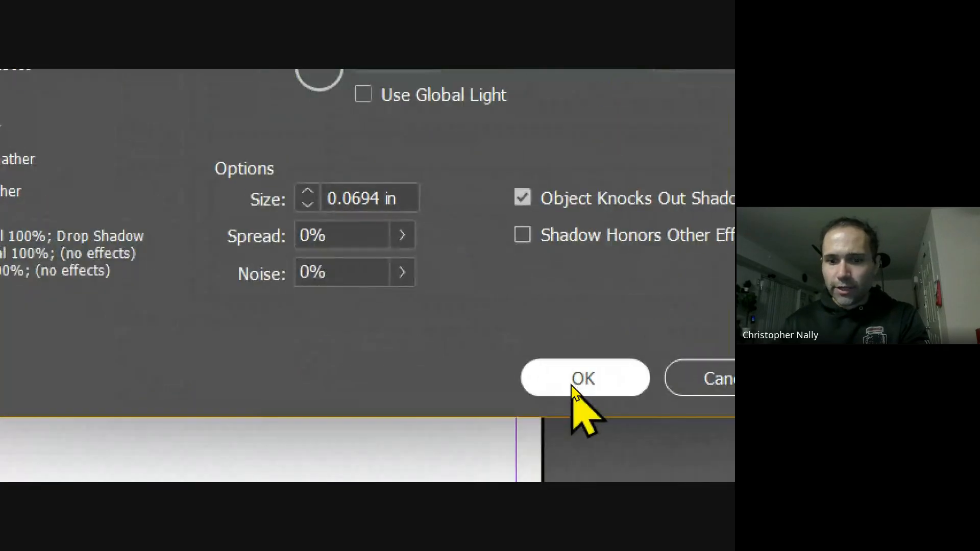
{"action": "left_click", "coordinate": [582, 379]}
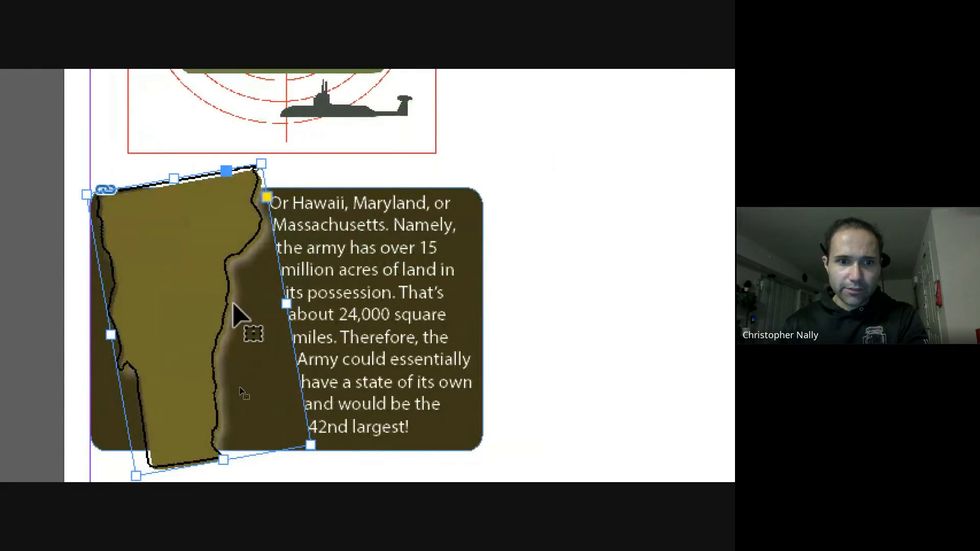
- Deselect the Vermont graphic, save the document and check the whole page without guides and frame edges
{"action": "left_click", "coordinate": [543, 251]}
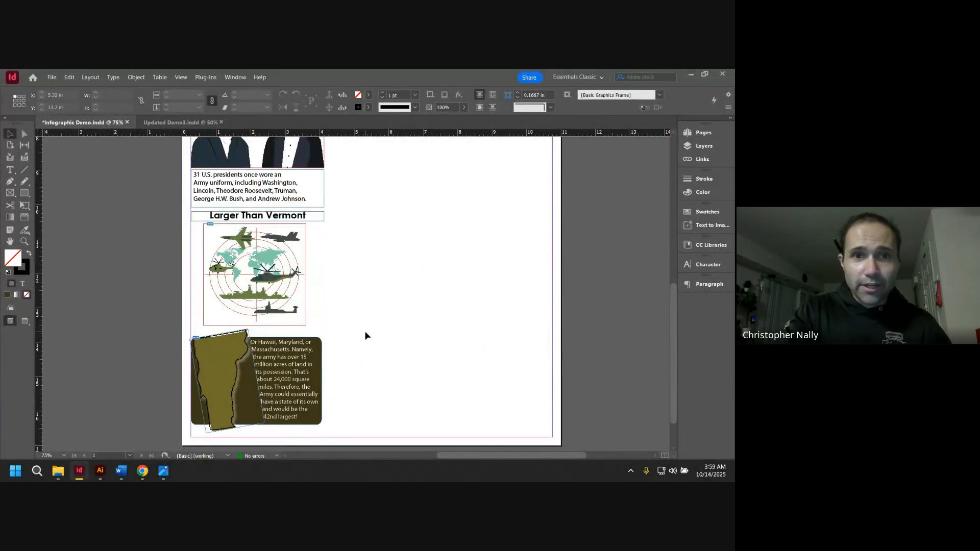
{"action": "key", "text": "ctrl+s"}
{"action": "scroll", "coordinate": [365, 333], "scroll_direction": "up", "scroll_amount": 4}
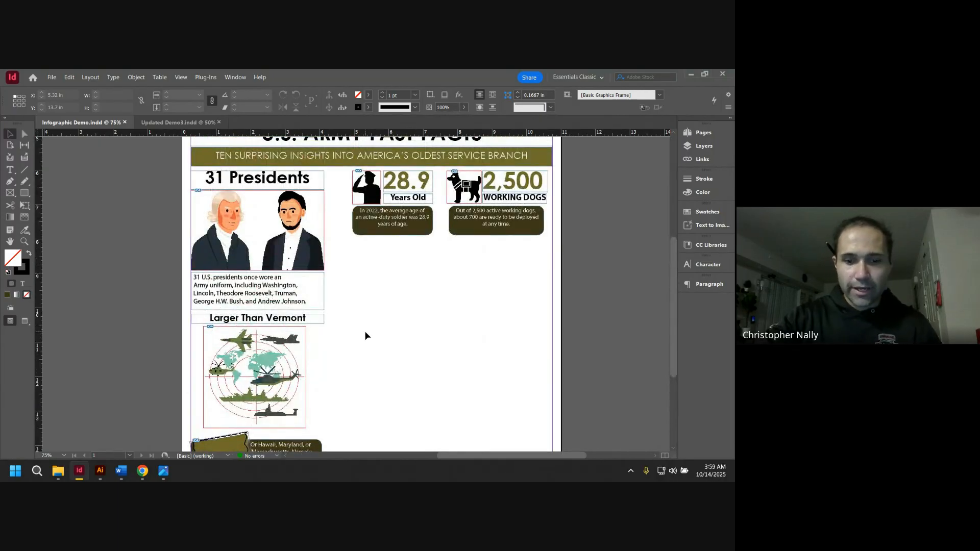
{"action": "key", "text": "ctrl+0"}
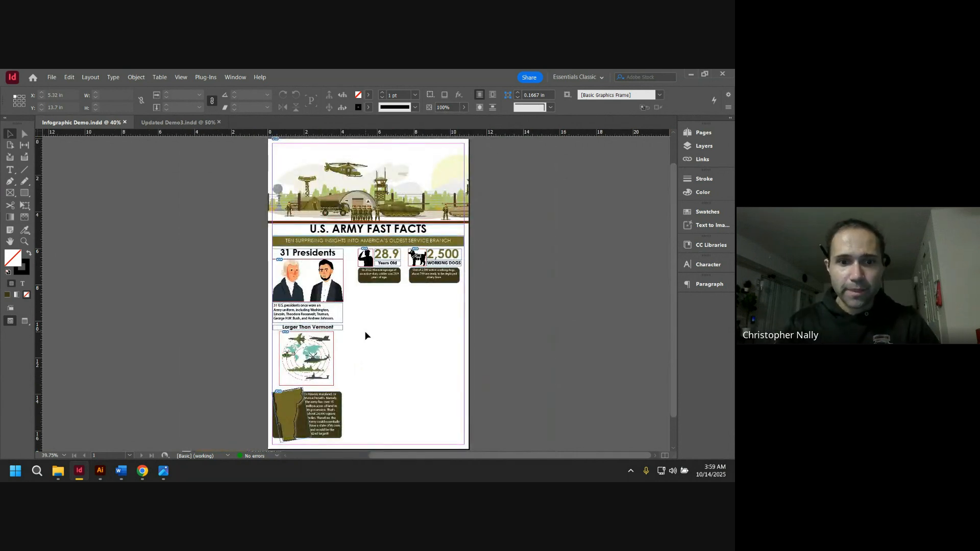
{"action": "key", "text": "w"}
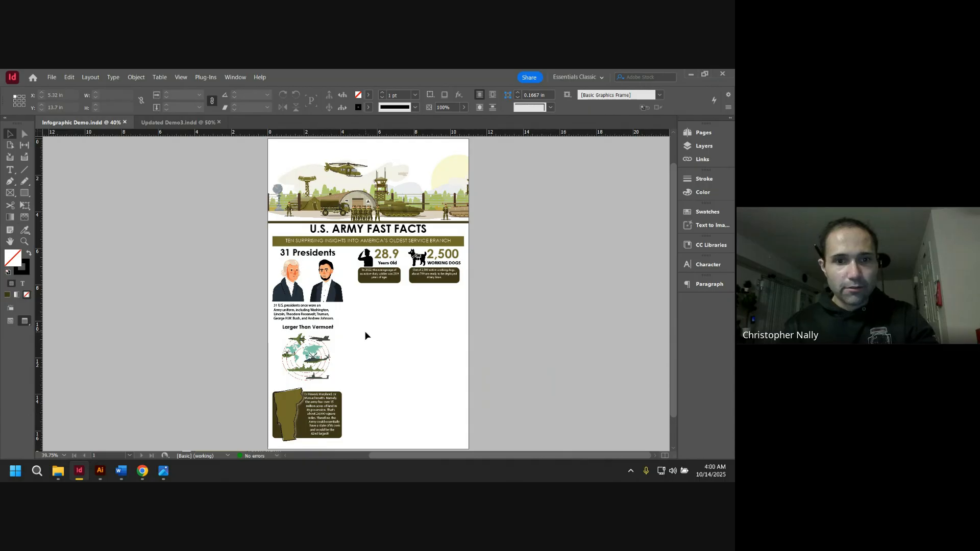
{"action": "key", "text": "w"}
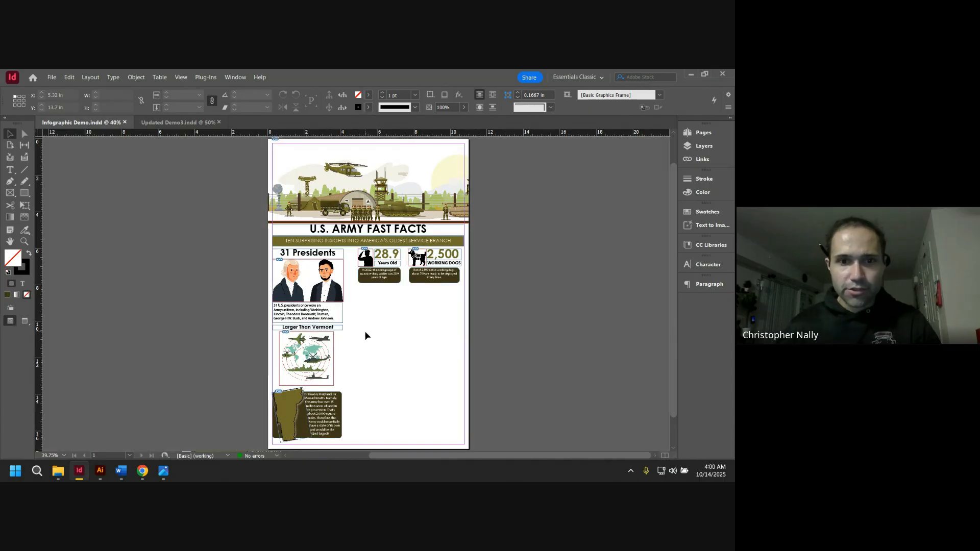
- Draw a rectangle about 5.79 by 5.15 in below the 28.9 and 2,500 fact boxes, up to the page margin, and remove its stroke
{"action": "scroll", "coordinate": [364, 331], "scroll_direction": "up", "scroll_amount": 2}
{"action": "left_click_drag", "start_coordinate": [482, 344], "coordinate": [381, 332]}
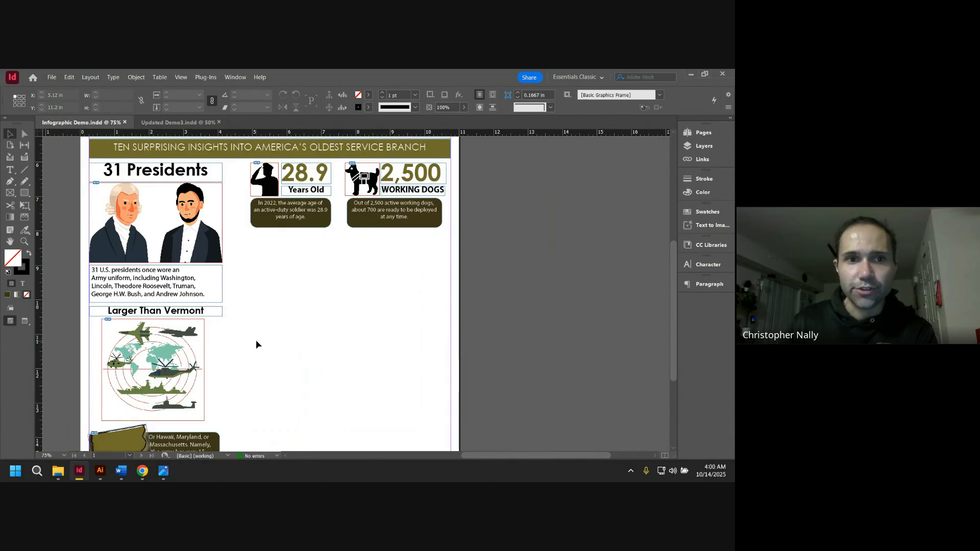
{"action": "scroll", "coordinate": [256, 344], "scroll_direction": "down", "scroll_amount": 4}
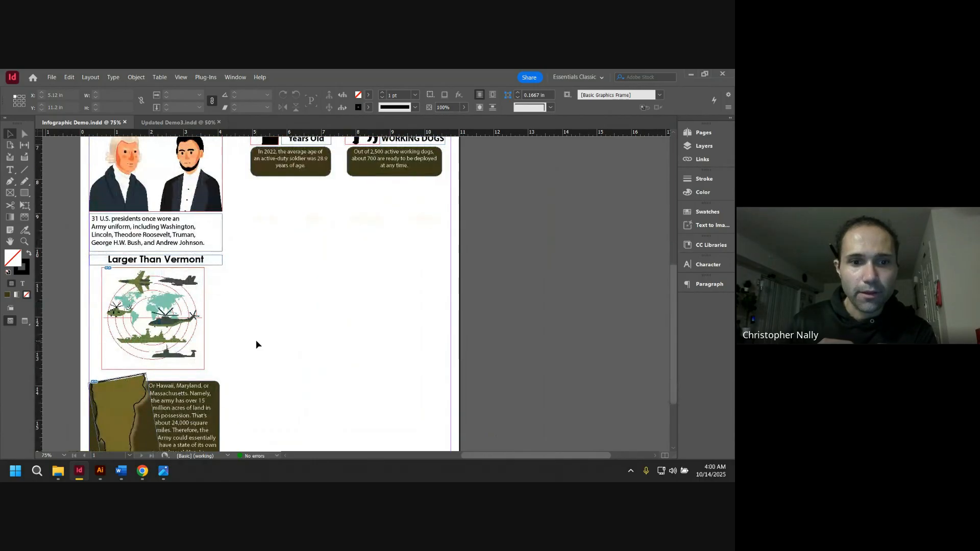
{"action": "scroll", "coordinate": [256, 345], "scroll_direction": "up", "scroll_amount": 3}
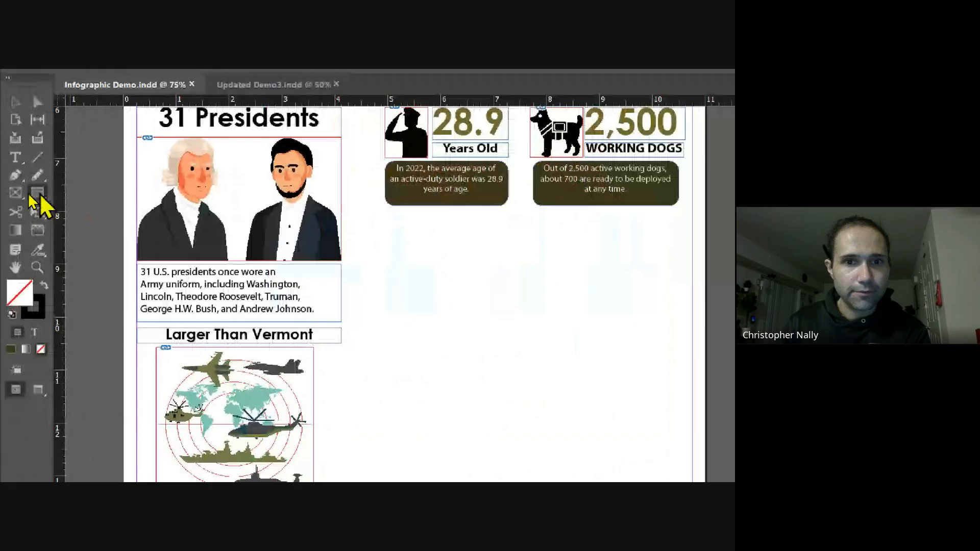
{"action": "left_click", "coordinate": [39, 193]}
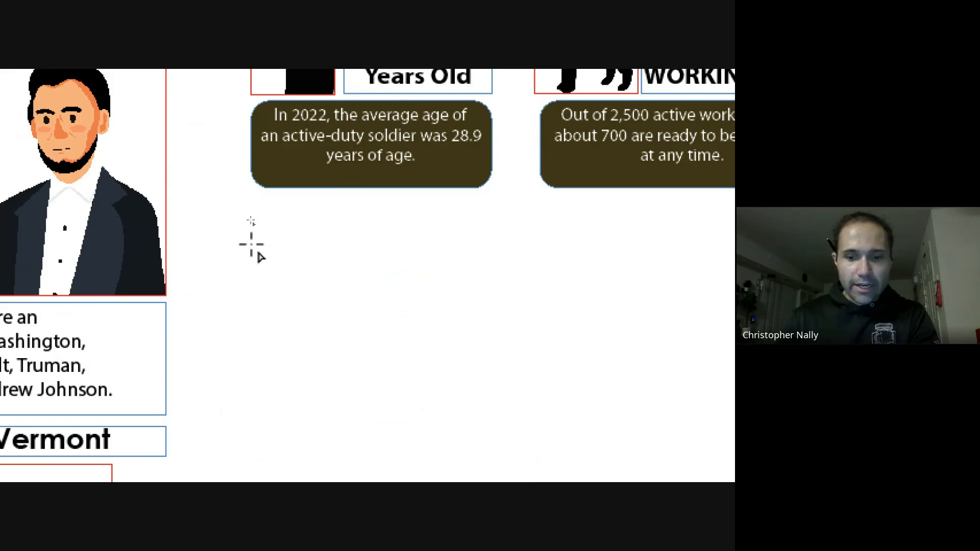
{"action": "mouse_move", "coordinate": [251, 245]}
{"action": "left_mouse_down"}
{"action": "mouse_move", "coordinate": [246, 235]}
{"action": "mouse_move", "coordinate": [334, 346]}
{"action": "mouse_move", "coordinate": [400, 389]}
{"action": "mouse_move", "coordinate": [453, 399]}
{"action": "left_mouse_up"}
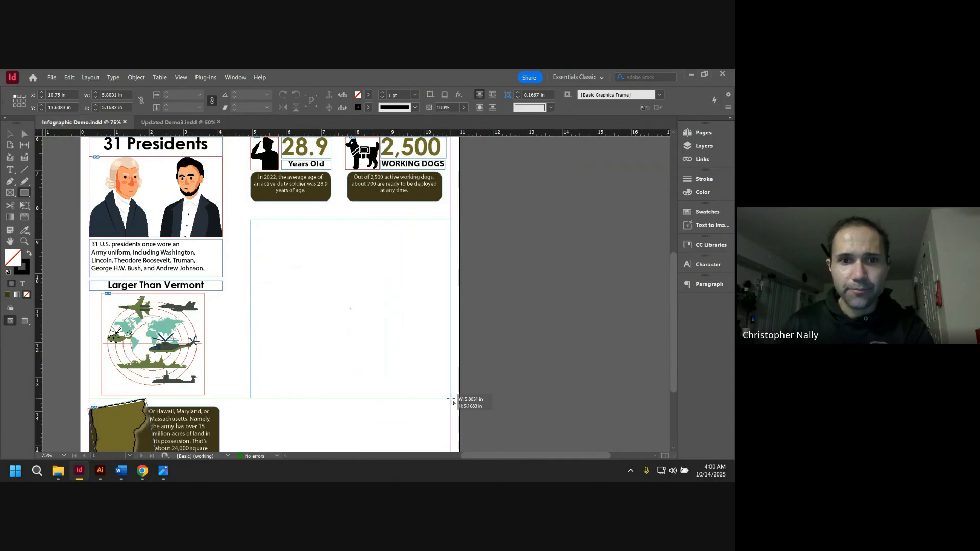
{"action": "left_click_drag", "start_coordinate": [451, 398], "coordinate": [451, 399]}
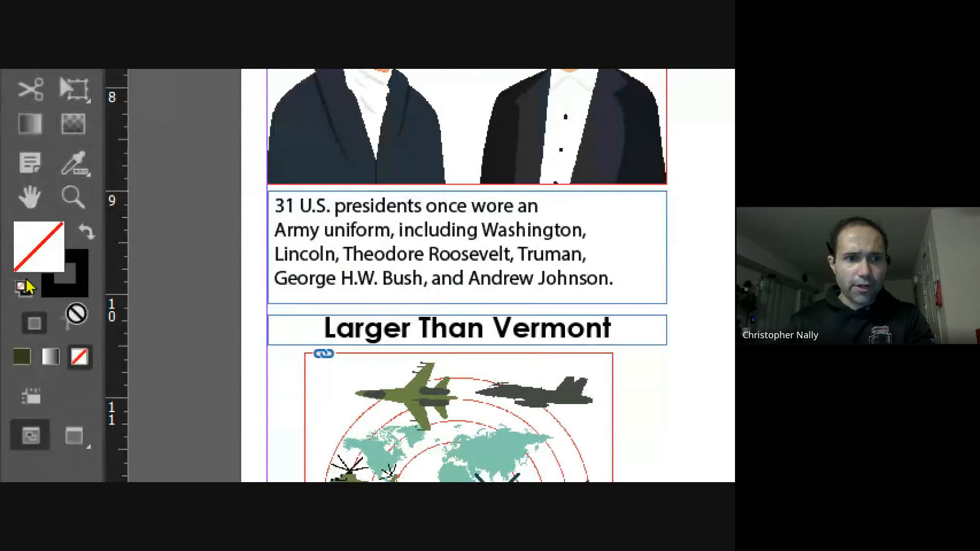
{"action": "left_click", "coordinate": [79, 357]}
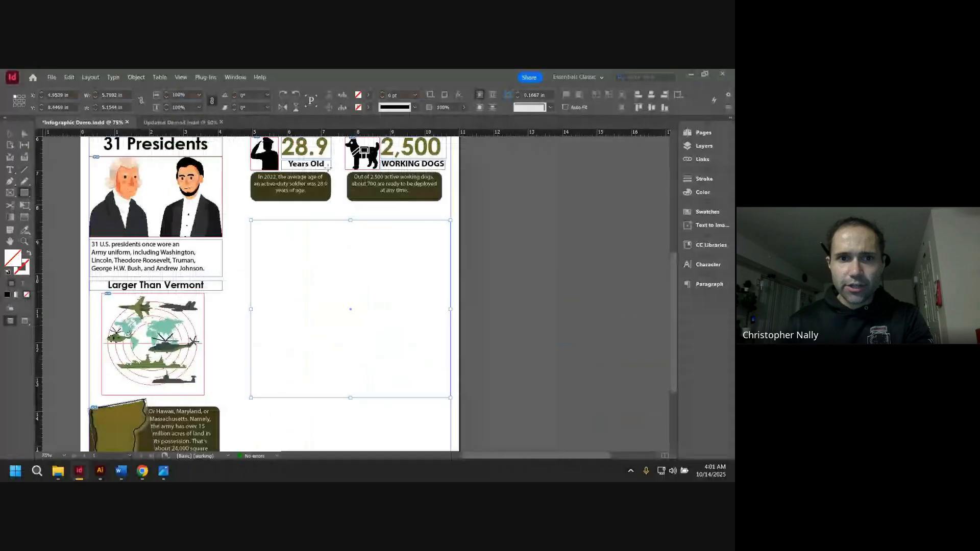
- Fill the new rectangle with the C=38 M=11 Y=80 K=0 green from the Infographic Colors group
{"action": "left_click", "coordinate": [368, 94]}
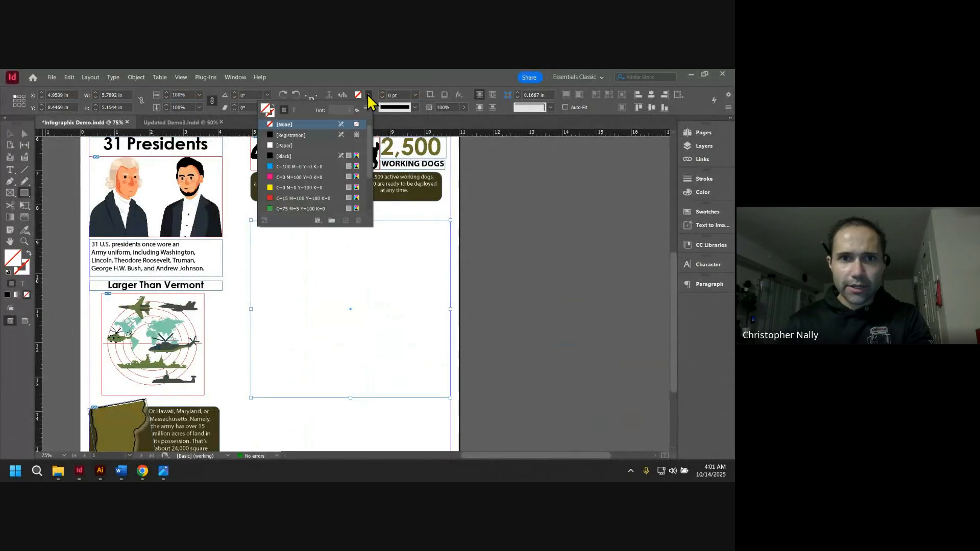
{"action": "scroll", "coordinate": [336, 156], "scroll_direction": "down", "scroll_amount": 1}
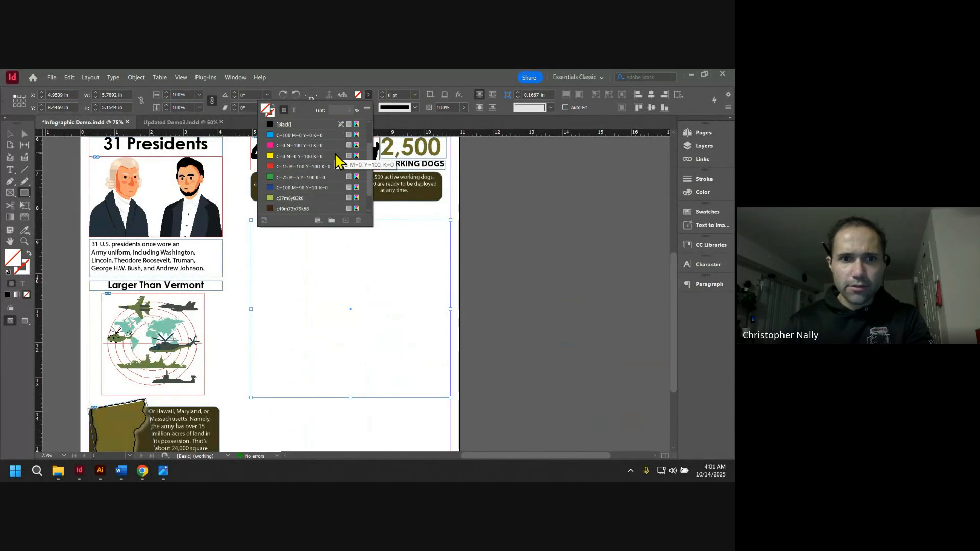
{"action": "scroll", "coordinate": [337, 160], "scroll_direction": "down", "scroll_amount": 3}
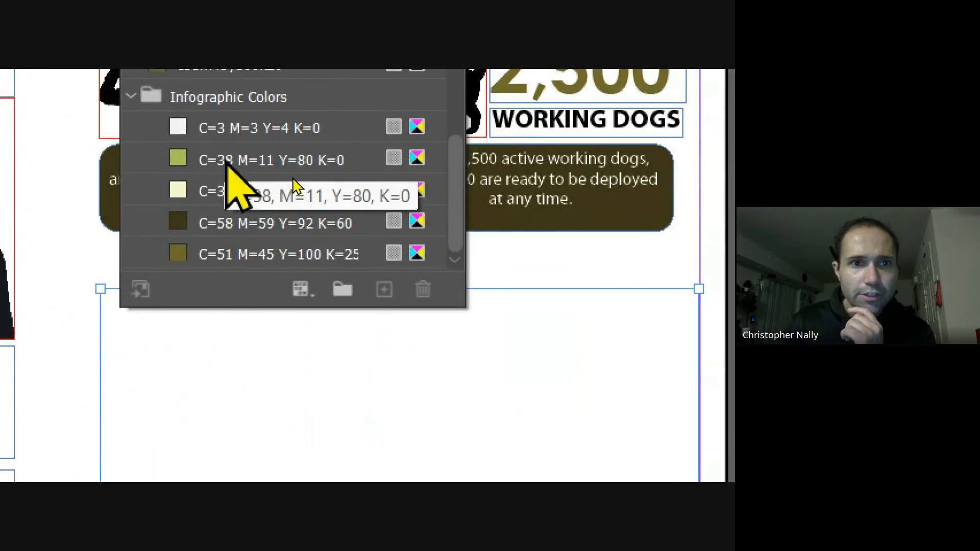
{"action": "left_click", "coordinate": [226, 160]}
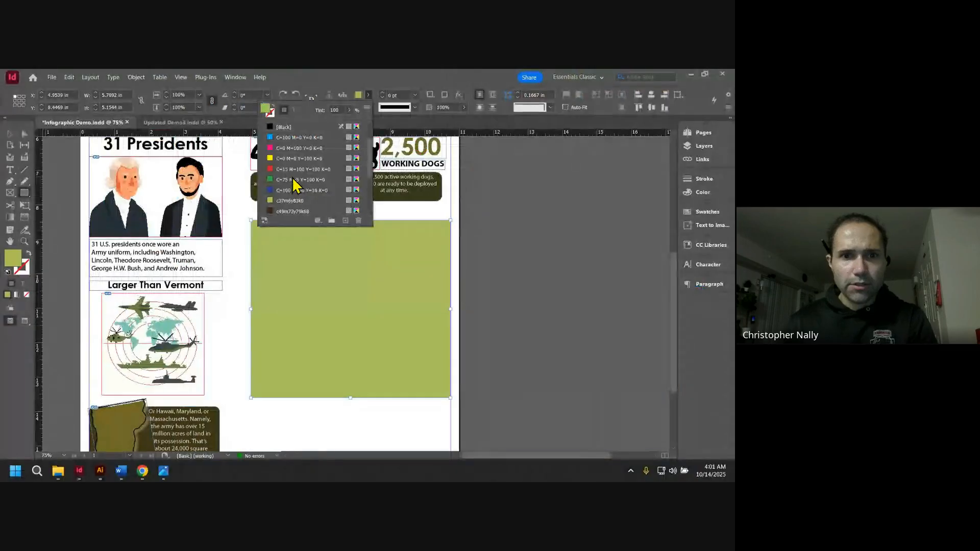
- Apply the Rounded corner option to the large green rectangle and deselect it
{"action": "left_click", "coordinate": [6, 137]}
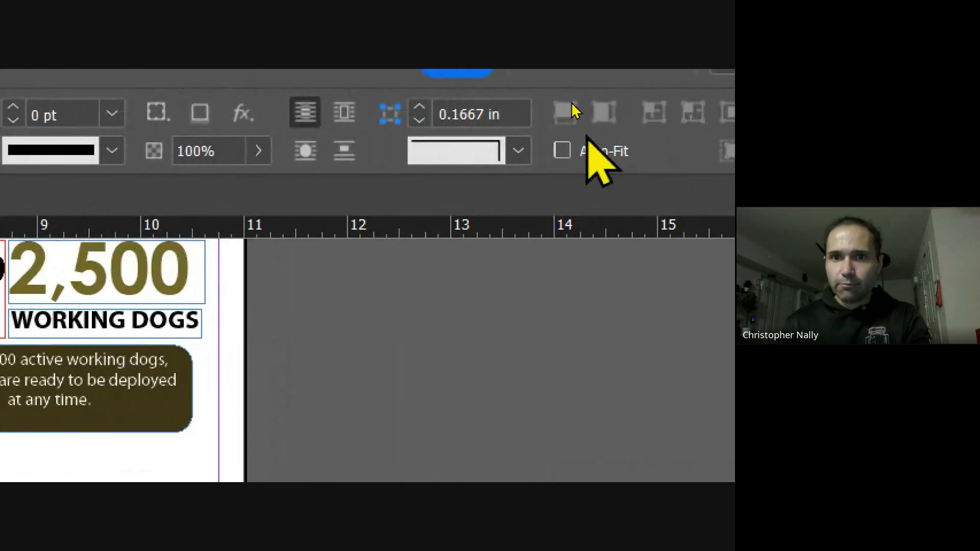
{"action": "left_click", "coordinate": [519, 151]}
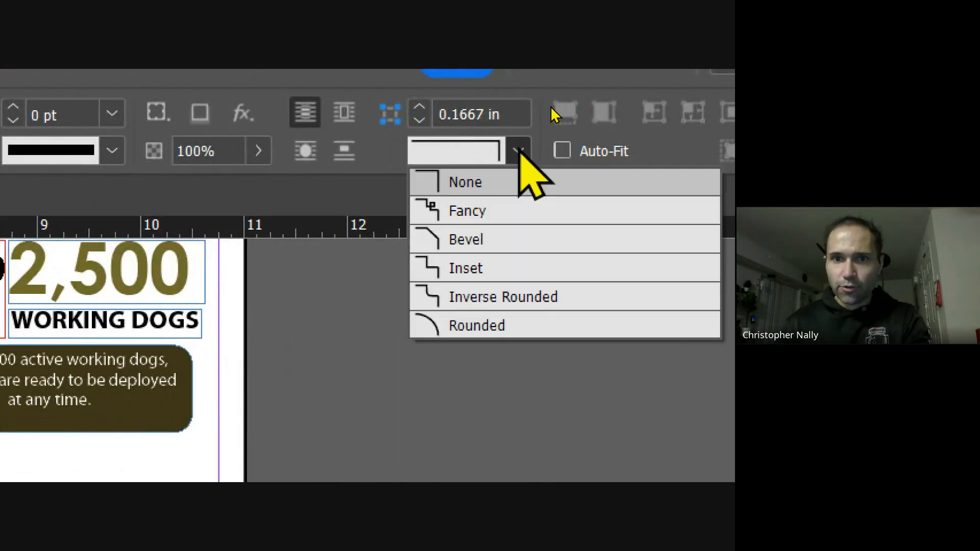
{"action": "left_click", "coordinate": [465, 325]}
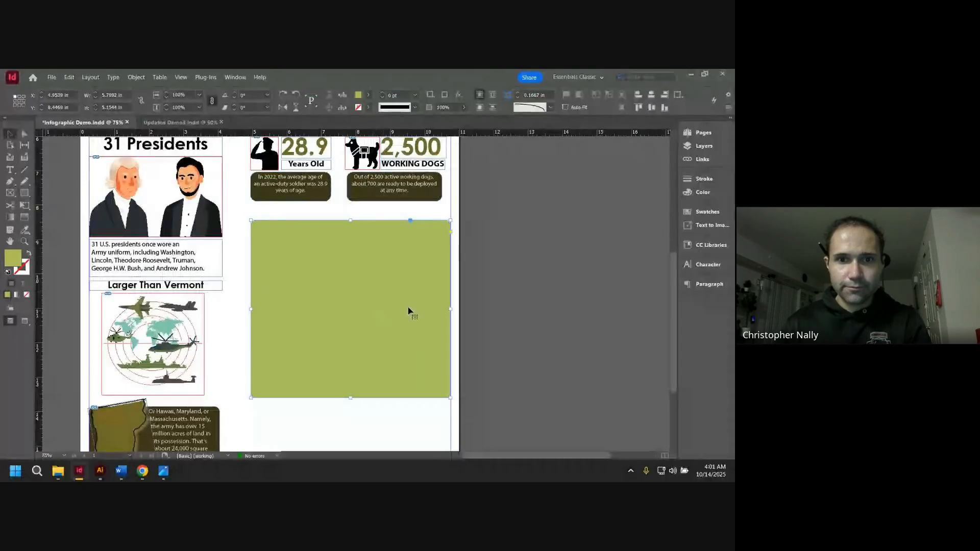
{"action": "left_click", "coordinate": [555, 277]}
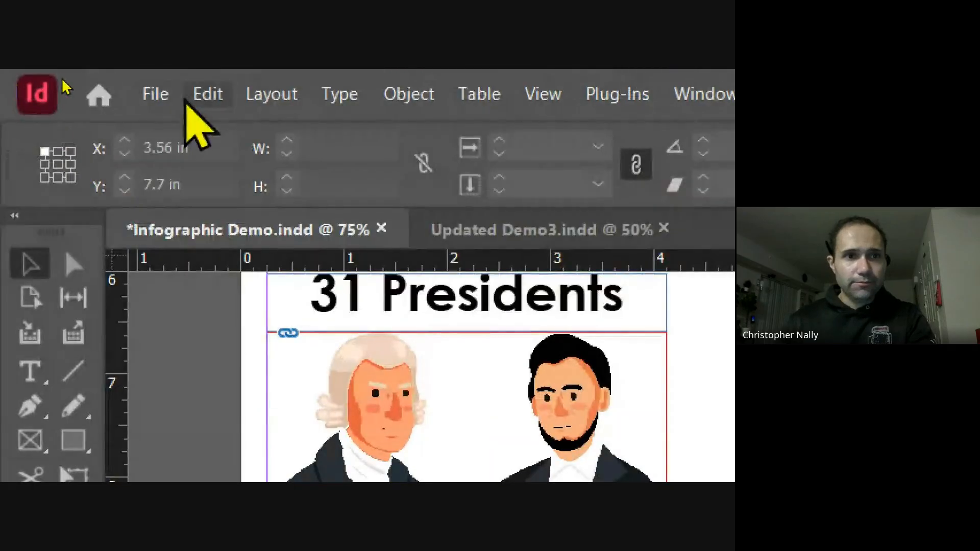
- Load Soldier.png from the Demo project's Sources folder for placing in the document
{"action": "left_click", "coordinate": [154, 94]}
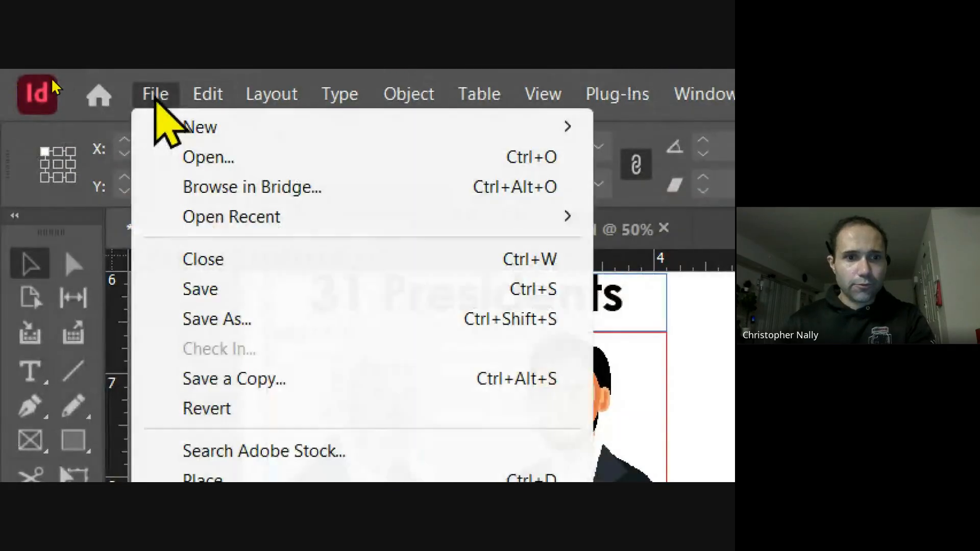
{"action": "left_click", "coordinate": [204, 245]}
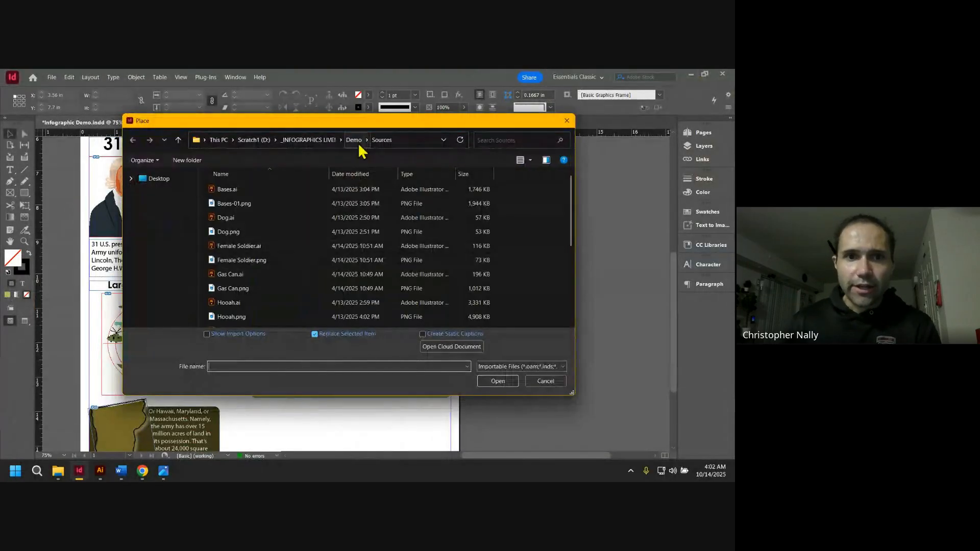
{"action": "mouse_move", "coordinate": [336, 125]}
{"action": "left_mouse_down"}
{"action": "mouse_move", "coordinate": [380, 128]}
{"action": "mouse_move", "coordinate": [339, 129]}
{"action": "left_mouse_up"}
{"action": "scroll", "coordinate": [311, 245], "scroll_direction": "down", "scroll_amount": 3}
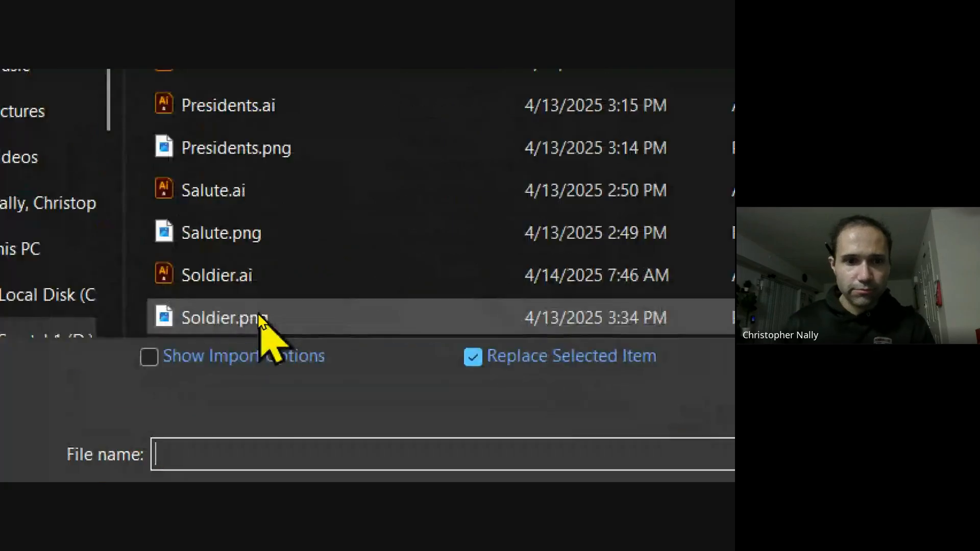
{"action": "mouse_move", "coordinate": [258, 315]}
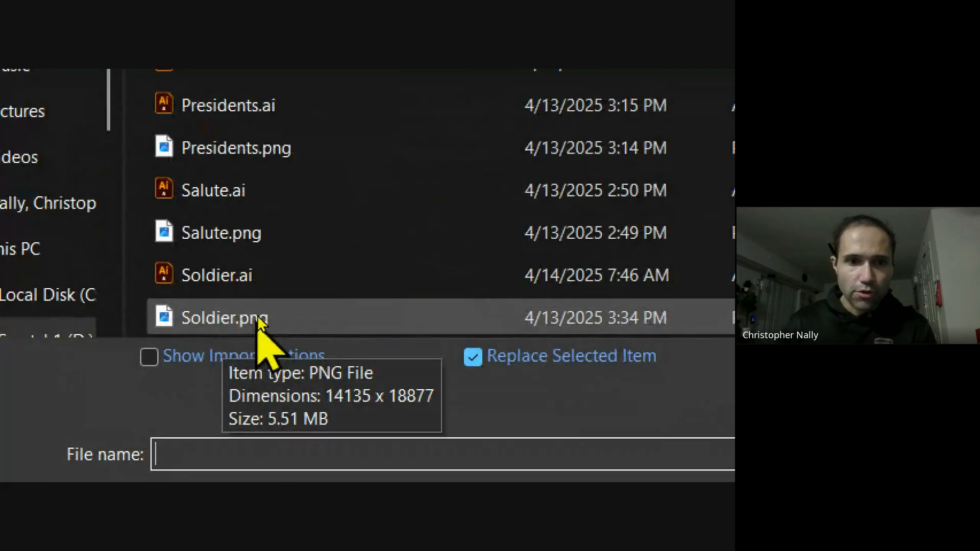
{"action": "left_click", "coordinate": [215, 322]}
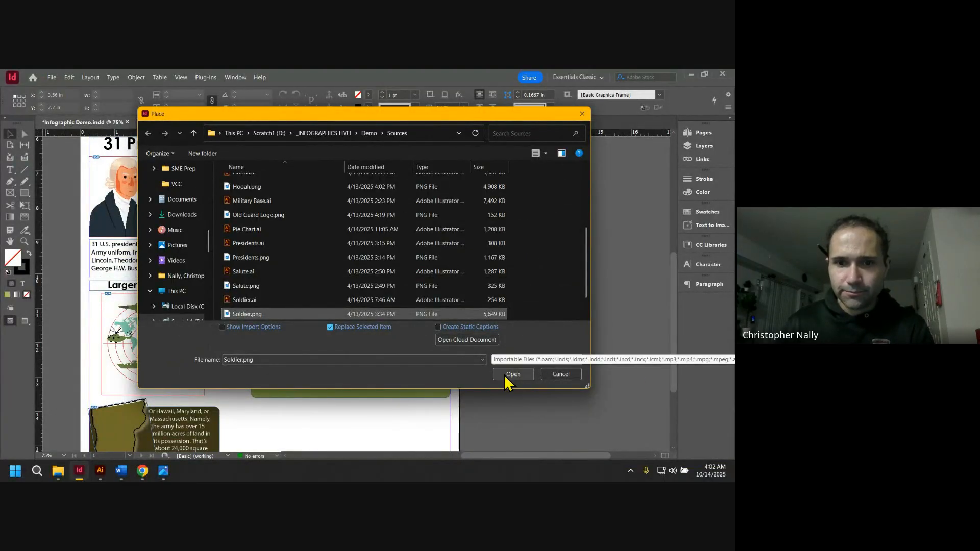
{"action": "left_click", "coordinate": [504, 375]}
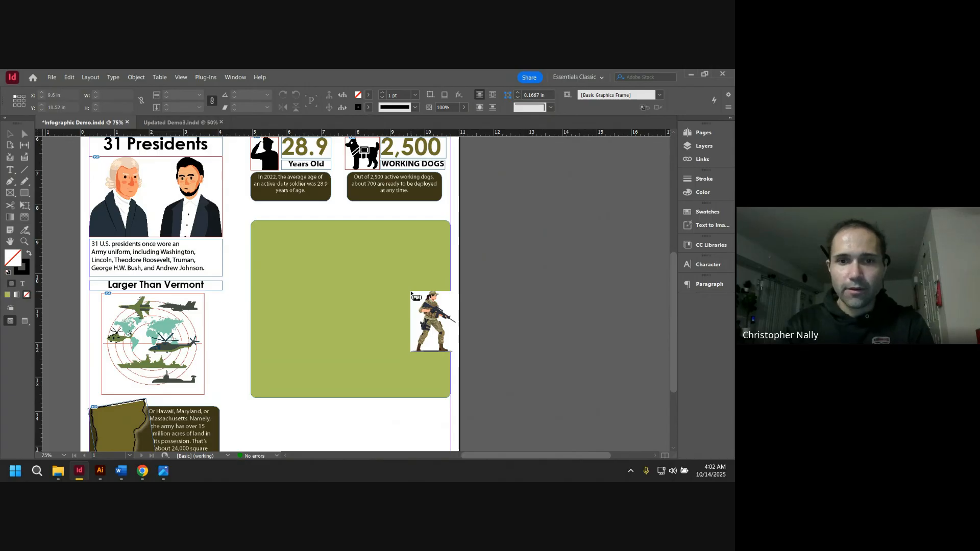
- Place the soldier image about 3.14 by 4.2 in over the green box's right half, and shift it down and left until its feet sit inside
{"action": "left_click_drag", "start_coordinate": [407, 292], "coordinate": [474, 413]}
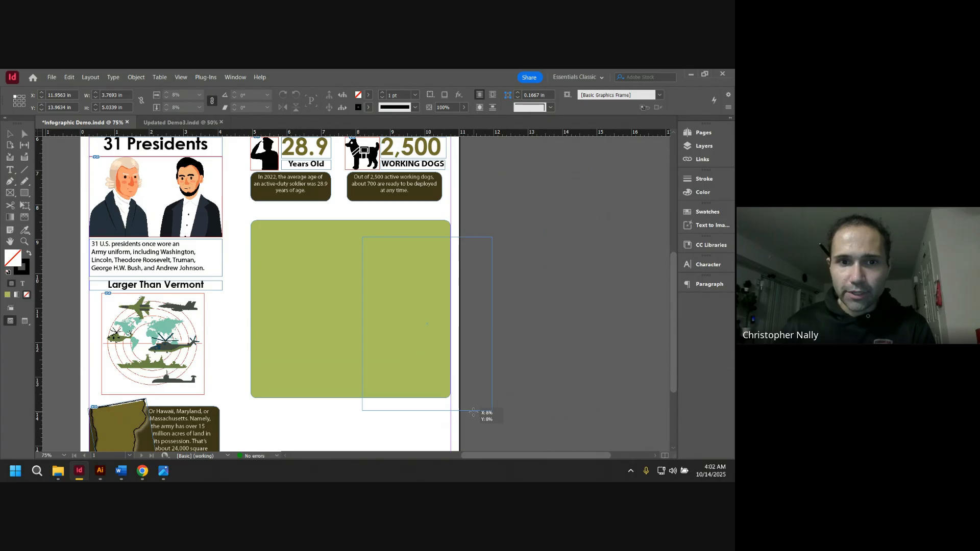
{"action": "left_click_drag", "start_coordinate": [474, 412], "coordinate": [462, 382]}
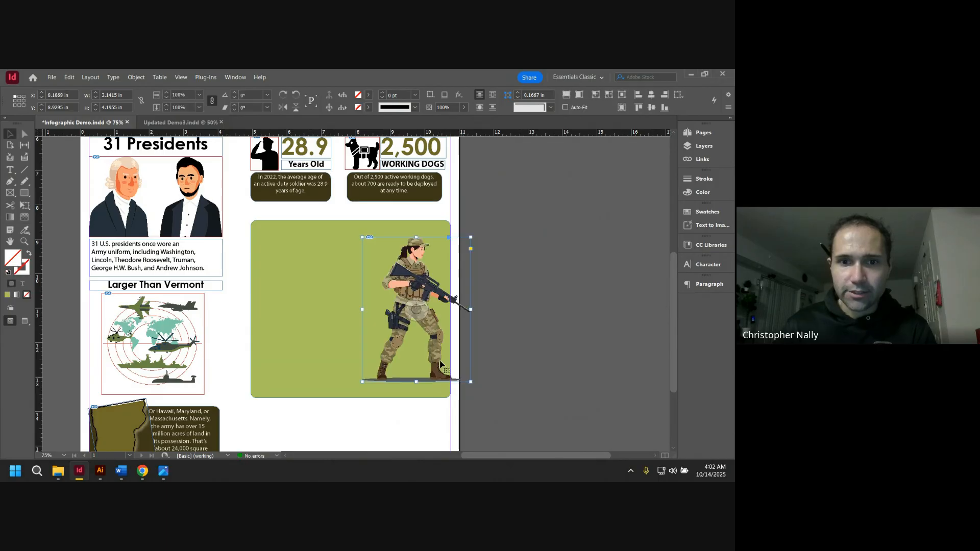
{"action": "left_click", "coordinate": [512, 275]}
{"action": "scroll", "coordinate": [513, 276], "scroll_direction": "down", "scroll_amount": 1}
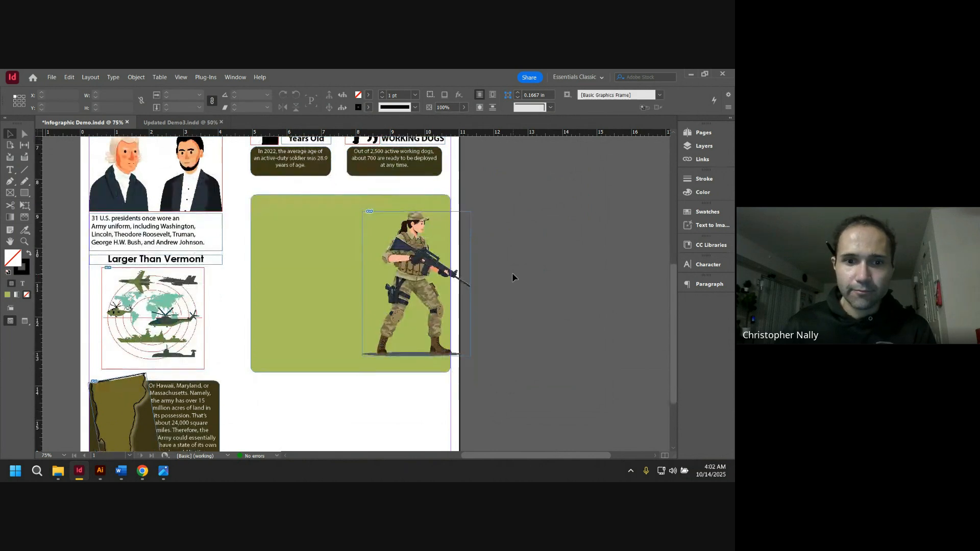
{"action": "scroll", "coordinate": [512, 276], "scroll_direction": "down", "scroll_amount": 1}
{"action": "scroll", "coordinate": [512, 276], "scroll_direction": "up", "scroll_amount": 1}
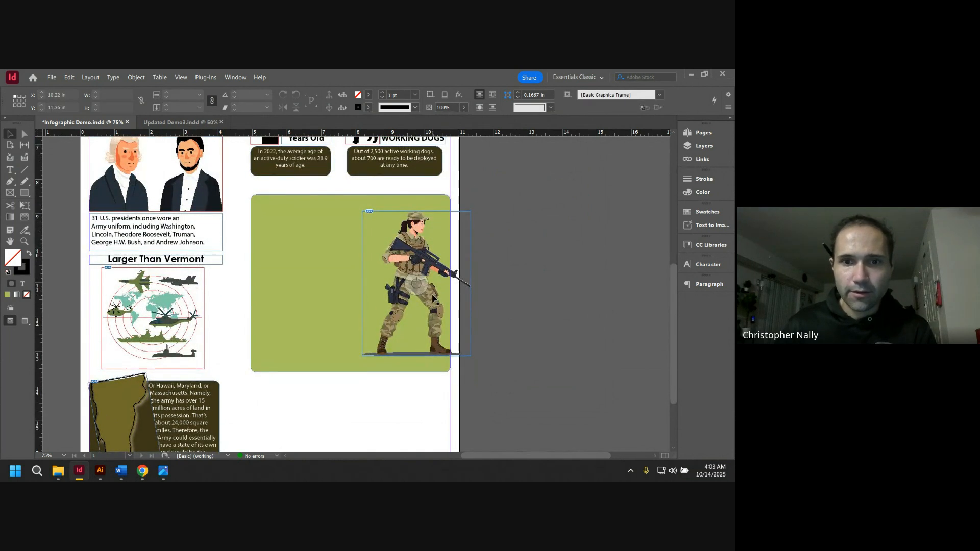
{"action": "left_click_drag", "start_coordinate": [432, 298], "coordinate": [420, 321]}
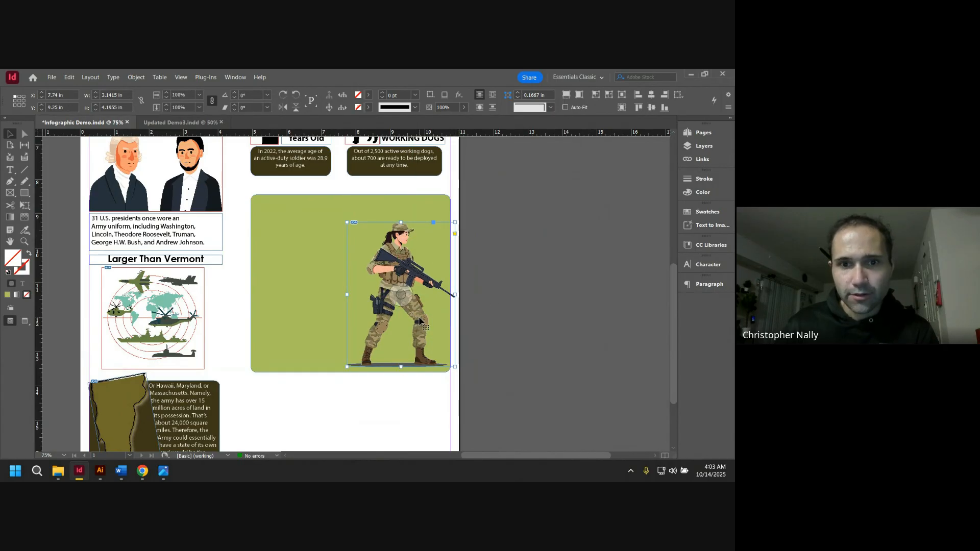
- Check the Updated Demo3 document, flip the soldier image horizontally and move it back over the green box's right half, feet below its lower edge
{"action": "left_click", "coordinate": [166, 123]}
{"action": "left_click", "coordinate": [82, 122]}
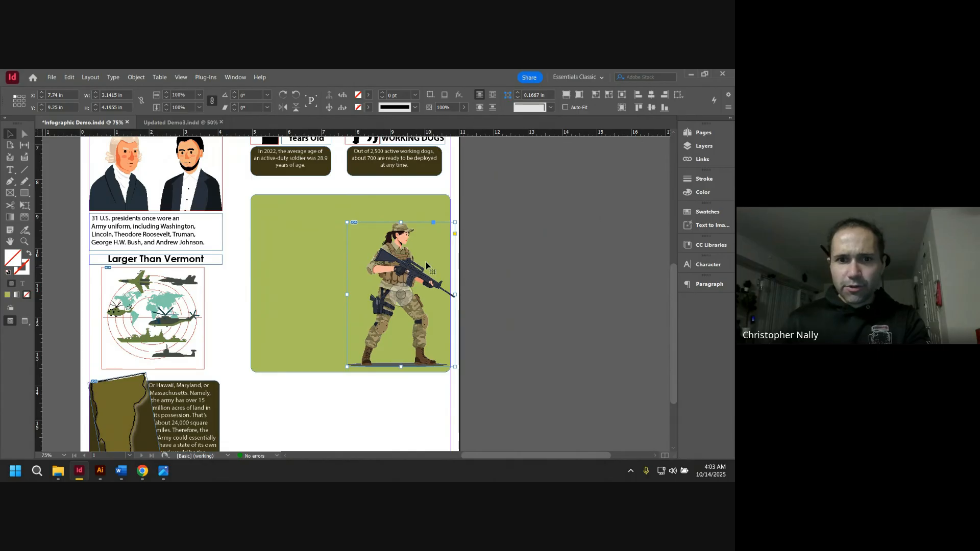
{"action": "right_click", "coordinate": [401, 271]}
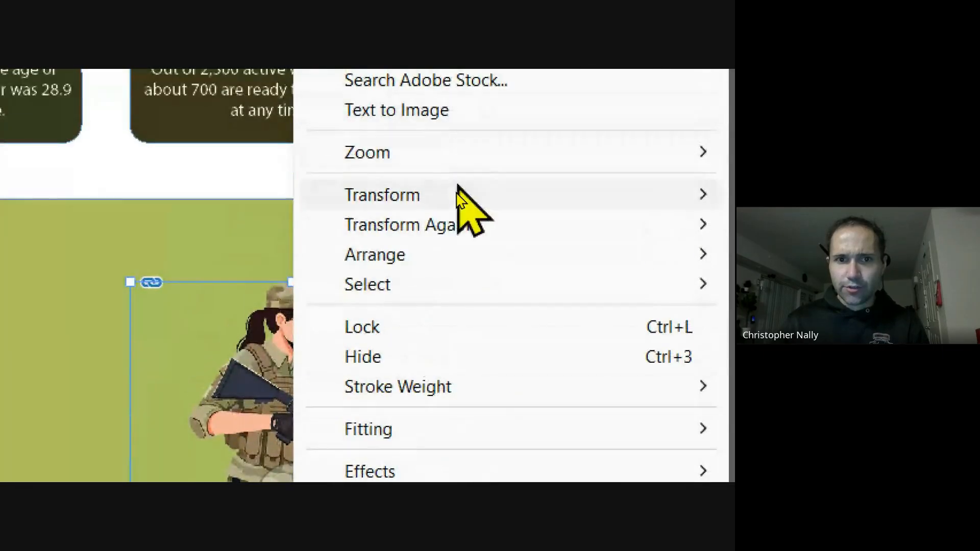
{"action": "mouse_move", "coordinate": [438, 199]}
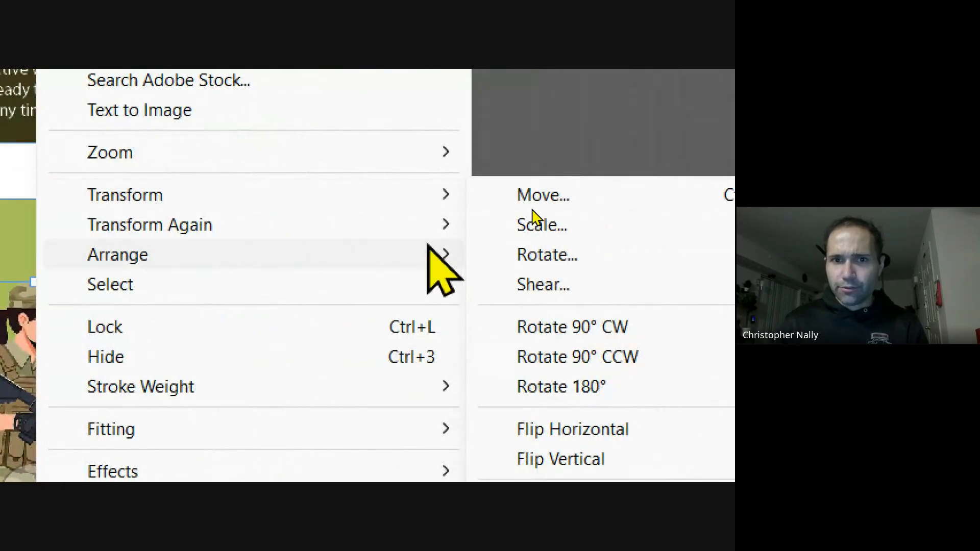
{"action": "mouse_move", "coordinate": [433, 197]}
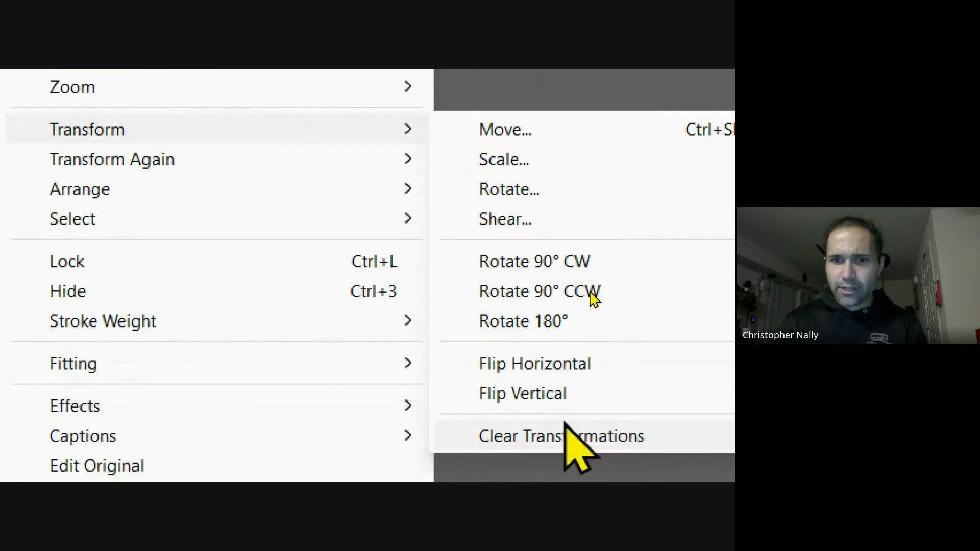
{"action": "left_click", "coordinate": [567, 365]}
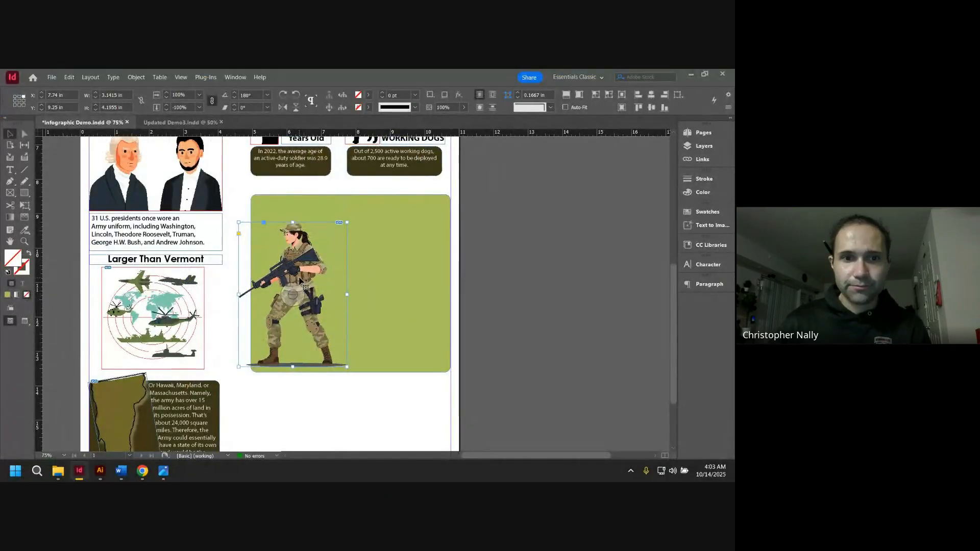
{"action": "left_click_drag", "start_coordinate": [300, 282], "coordinate": [401, 296]}
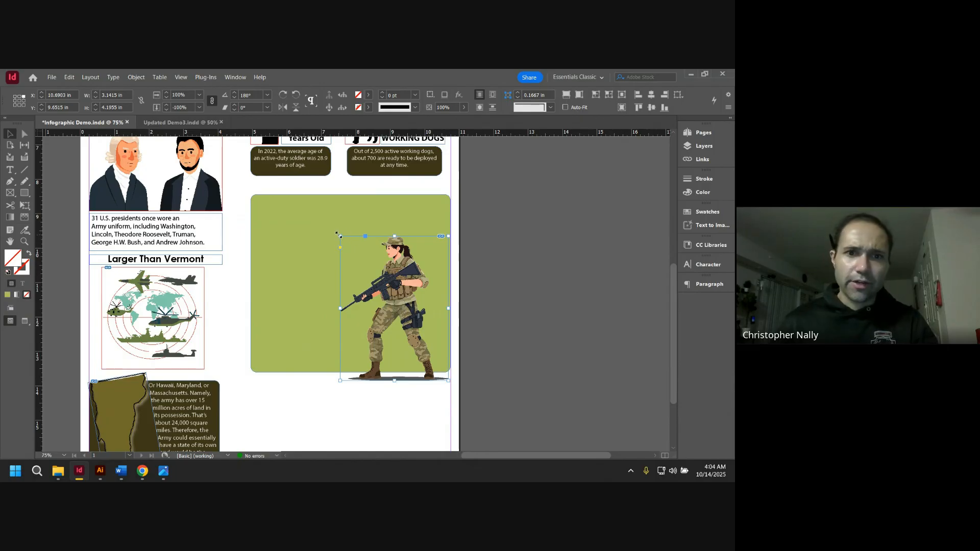
- Enlarge the soldier's frame to about 3.48 by 4.65 in and fit the image to it proportionally
{"action": "left_click_drag", "start_coordinate": [337, 233], "coordinate": [326, 228]}
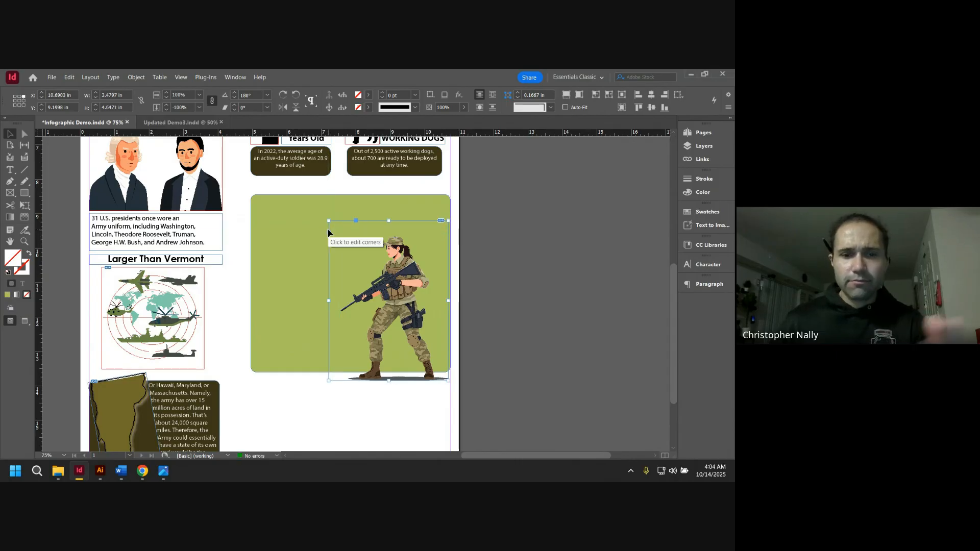
{"action": "right_click", "coordinate": [396, 270]}
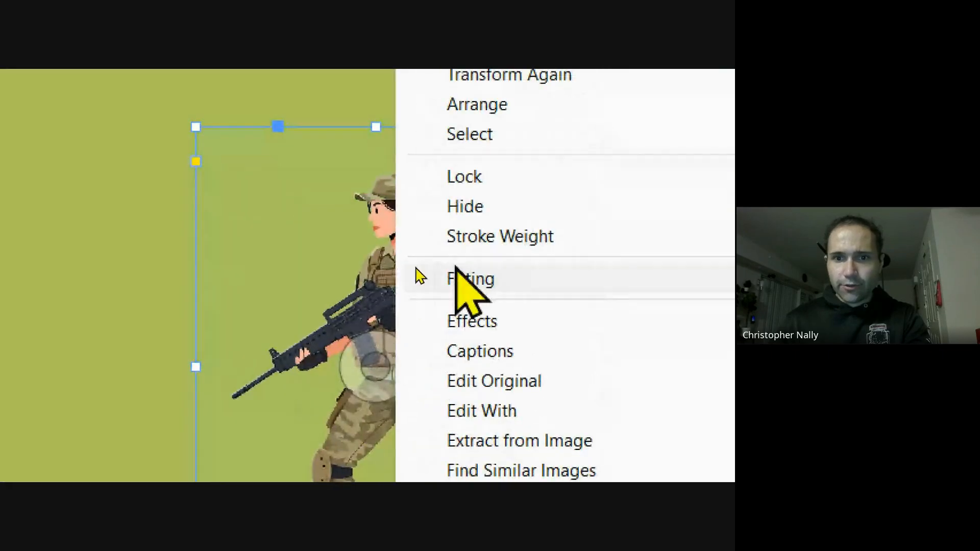
{"action": "mouse_move", "coordinate": [501, 270]}
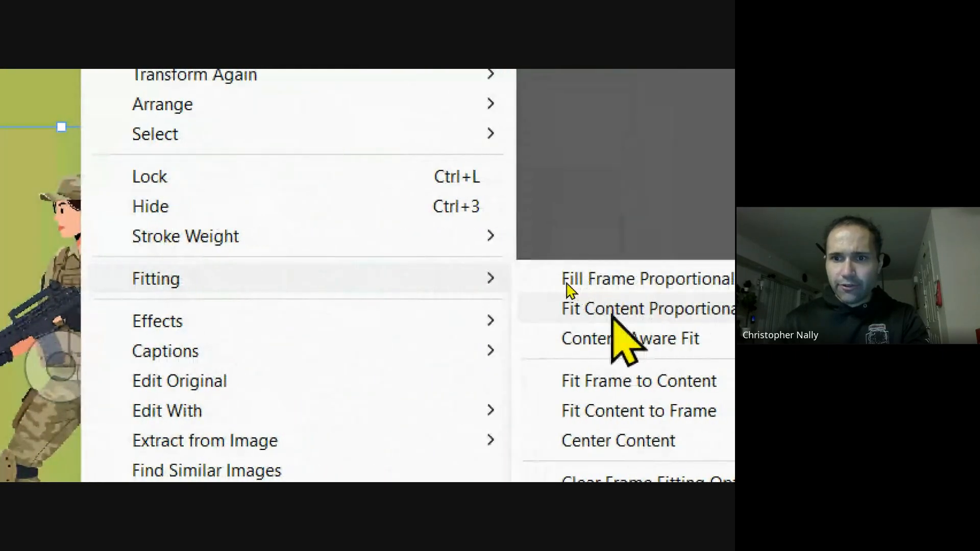
{"action": "left_click", "coordinate": [597, 310]}
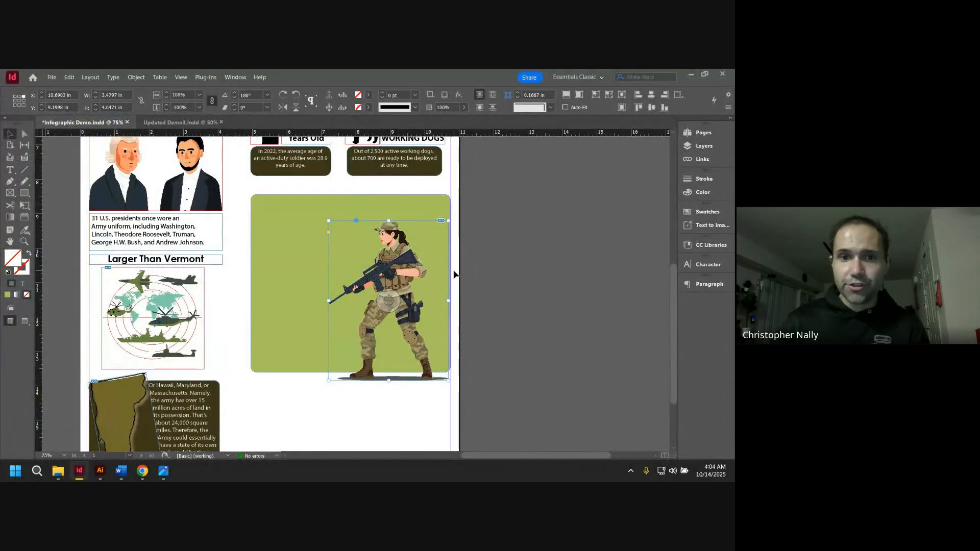
- Shift the soldier slightly down and right until its ground shadow reaches almost to the page's right edge, and deselect it
{"action": "left_click_drag", "start_coordinate": [405, 295], "coordinate": [408, 298]}
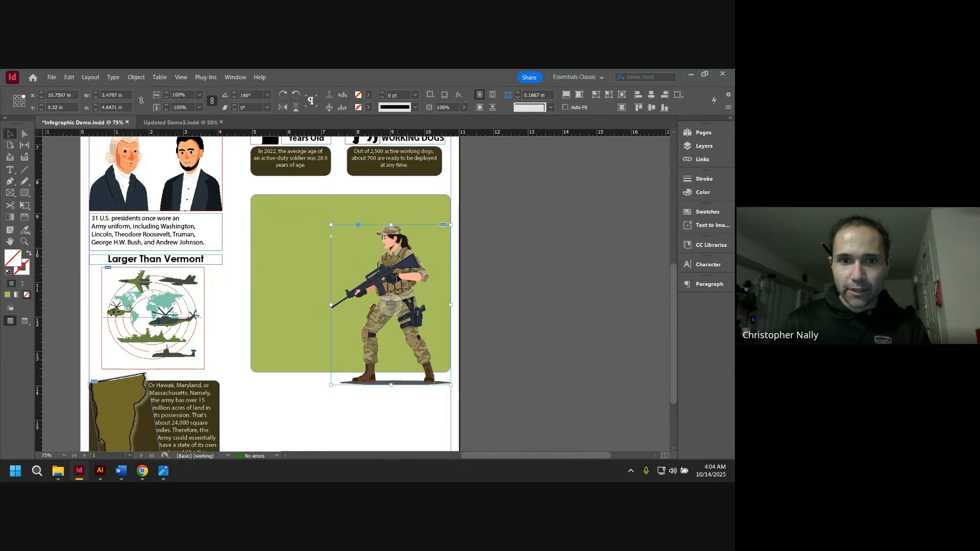
{"action": "left_click", "coordinate": [483, 261]}
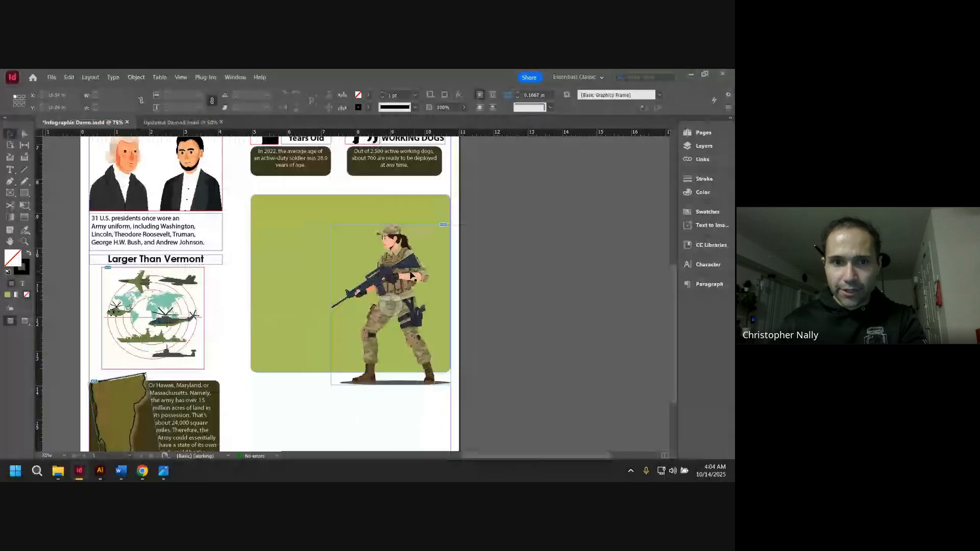
{"action": "left_click_drag", "start_coordinate": [396, 265], "coordinate": [400, 265]}
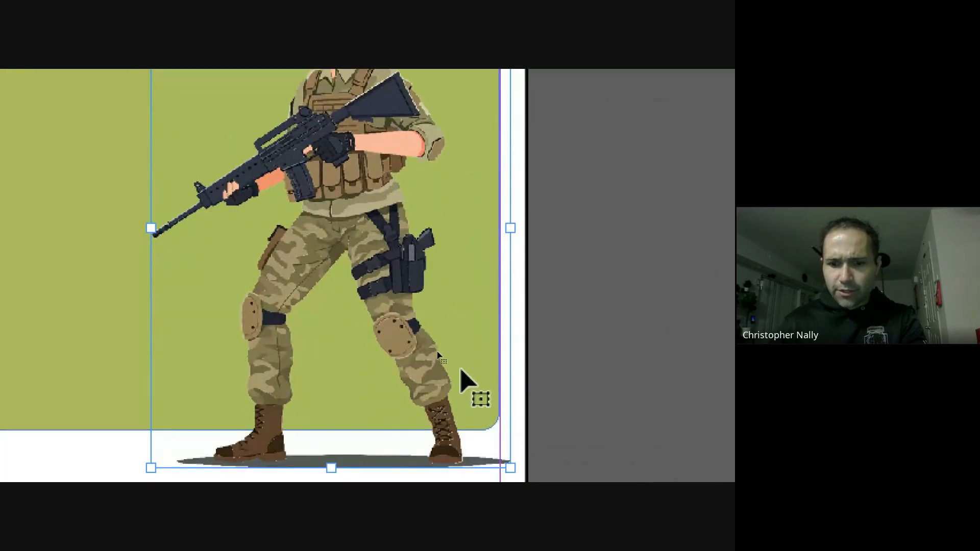
{"action": "key", "text": "Right"}
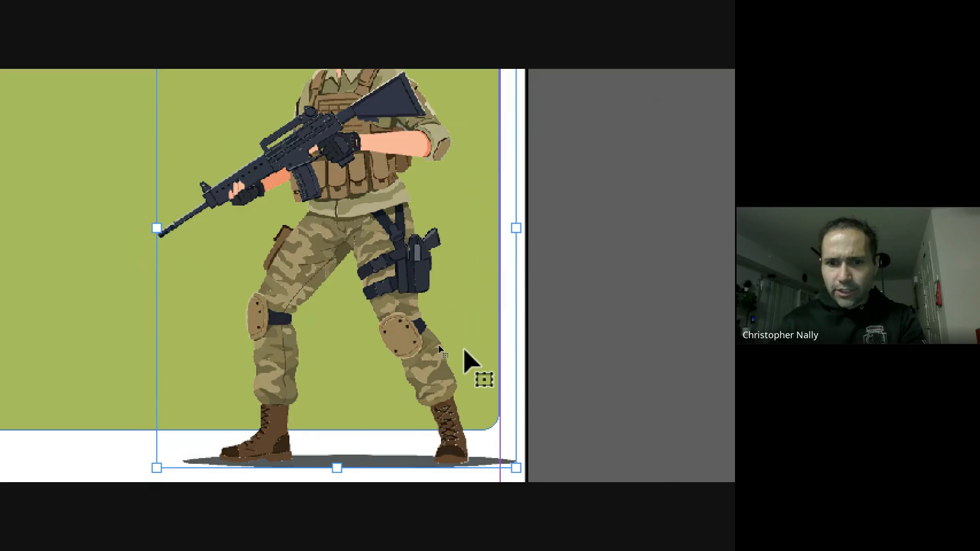
{"action": "key", "text": "Right"}
{"action": "key", "text": "Right"}
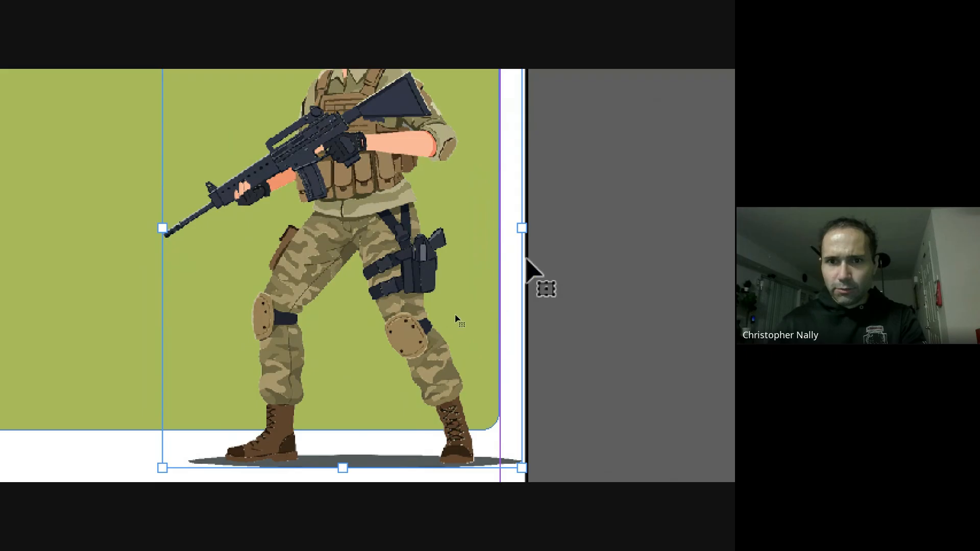
{"action": "scroll", "coordinate": [438, 132], "scroll_direction": "up", "scroll_amount": 5}
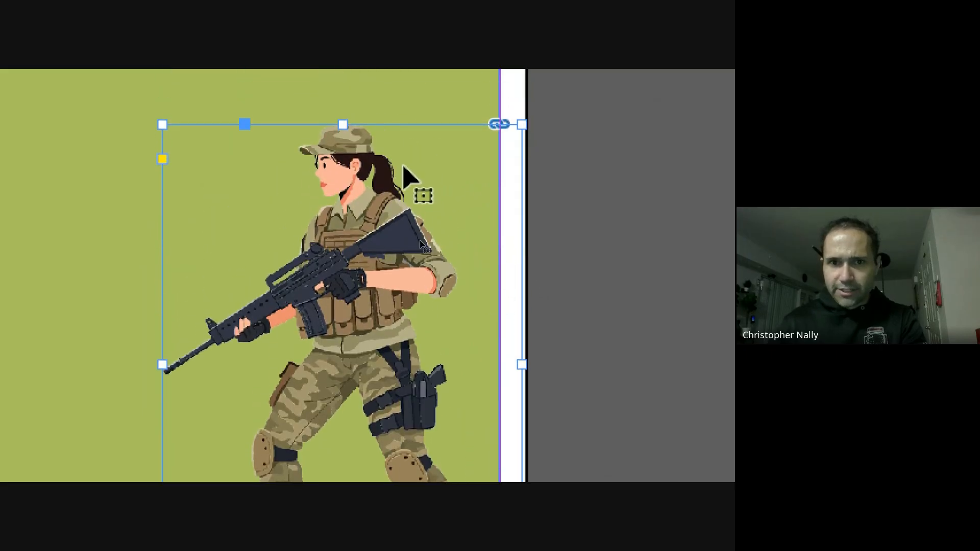
{"action": "scroll", "coordinate": [485, 437], "scroll_direction": "down", "scroll_amount": 6}
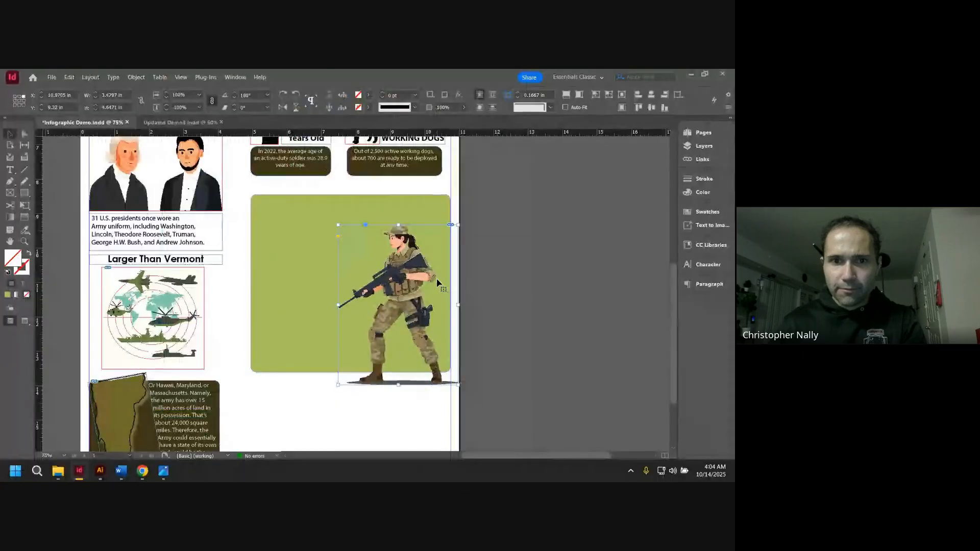
{"action": "left_click", "coordinate": [529, 303]}
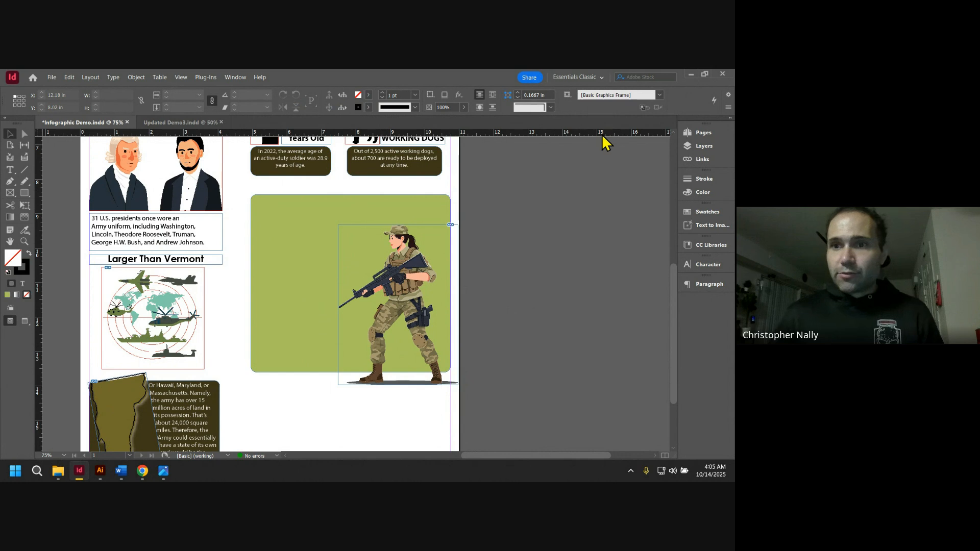
- Move the Soldier.png image, the green rectangle and the Vermont.png image from the Text layer to the Images layer
{"action": "left_click", "coordinate": [699, 146]}
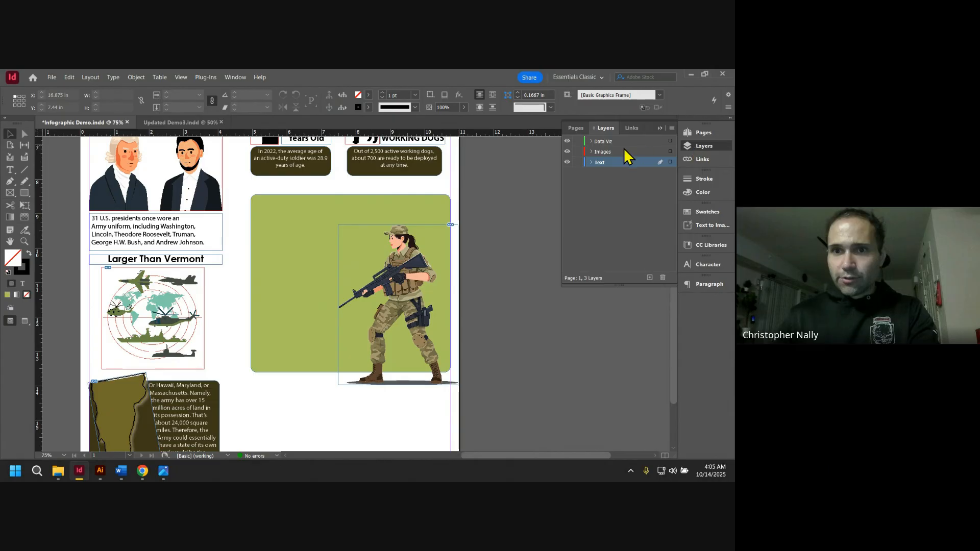
{"action": "key", "text": "backslash"}
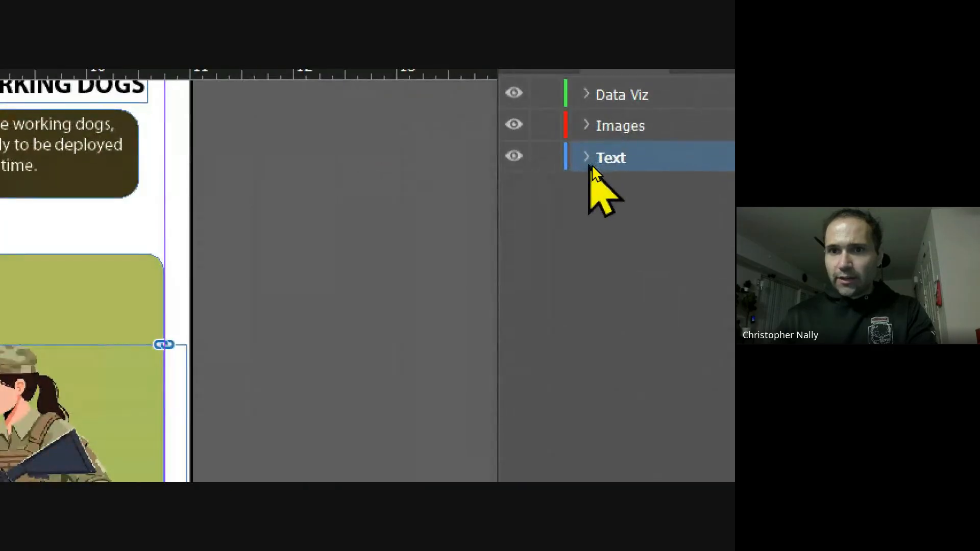
{"action": "left_click", "coordinate": [591, 163]}
{"action": "scroll", "coordinate": [607, 148], "scroll_direction": "up", "scroll_amount": 2}
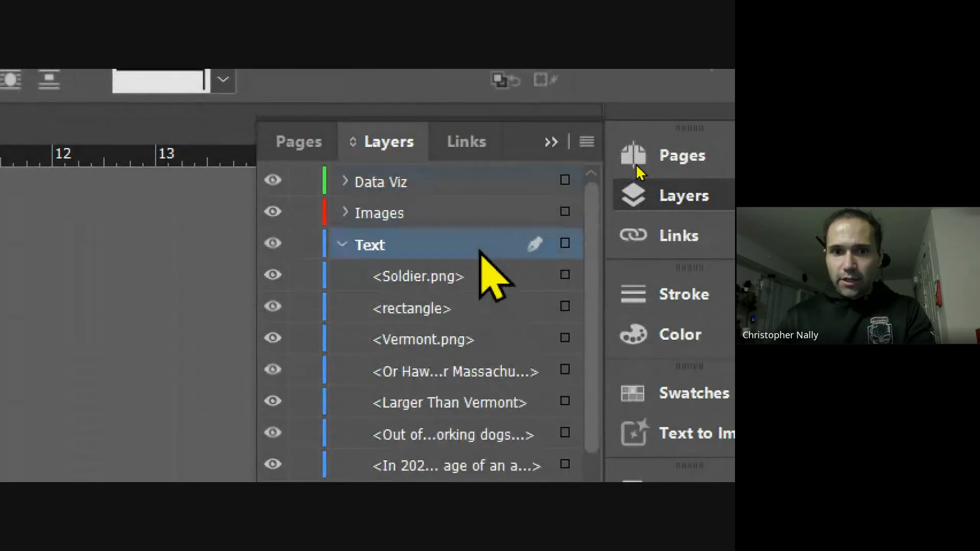
{"action": "left_click_drag", "start_coordinate": [428, 277], "coordinate": [427, 234]}
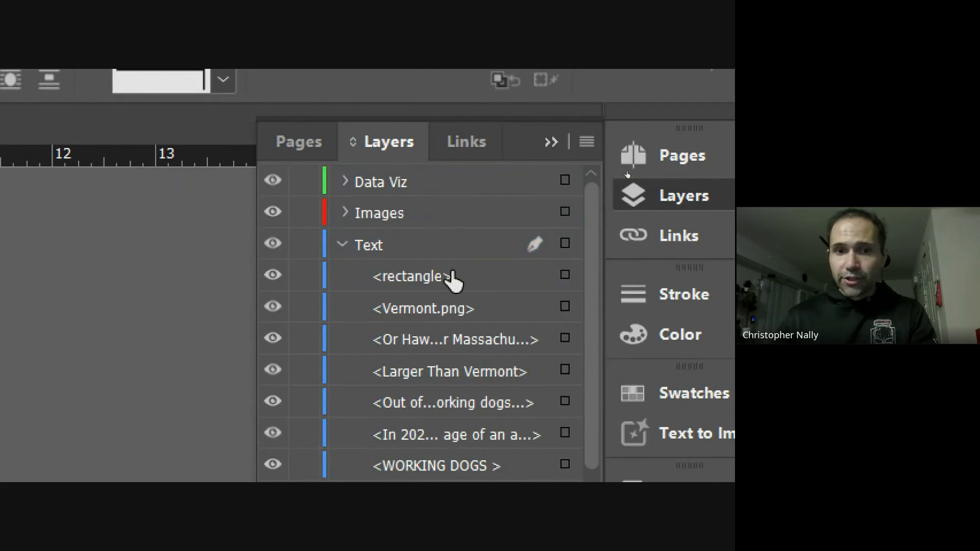
{"action": "left_click", "coordinate": [411, 281]}
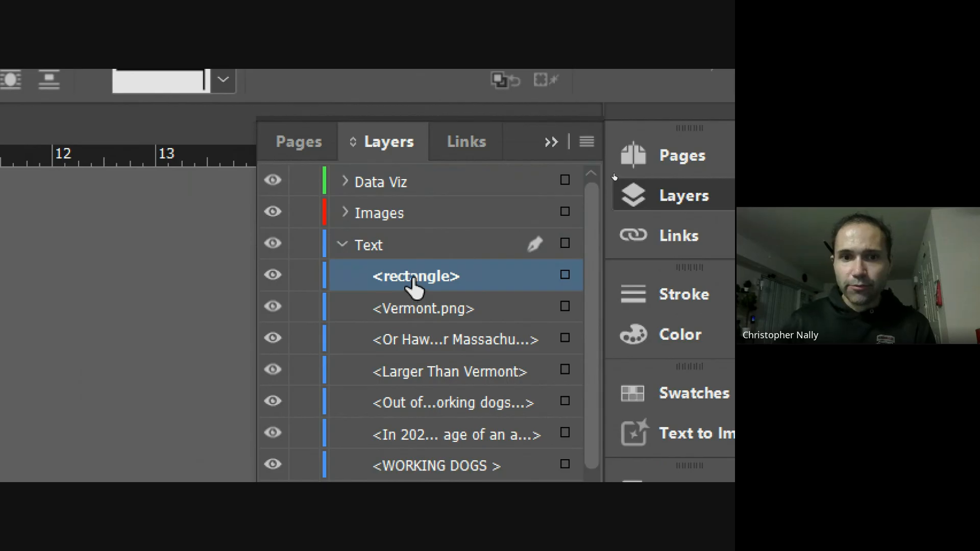
{"action": "left_click_drag", "start_coordinate": [415, 287], "coordinate": [414, 234]}
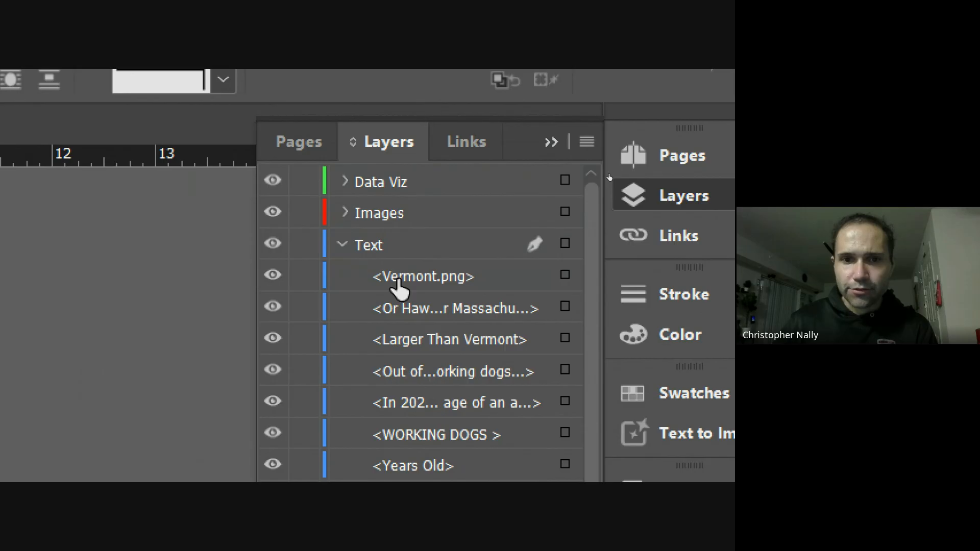
{"action": "left_click_drag", "start_coordinate": [399, 281], "coordinate": [400, 228]}
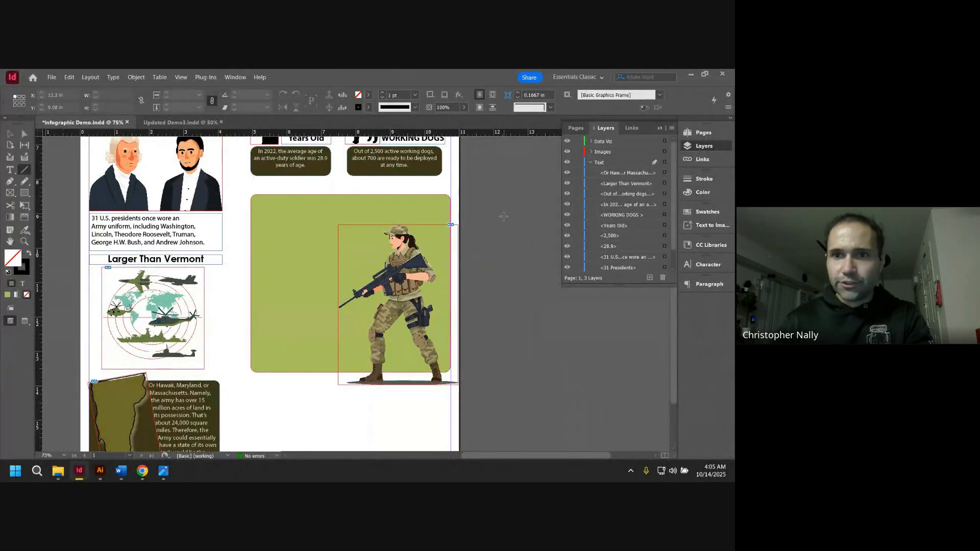
{"action": "left_click", "coordinate": [591, 163]}
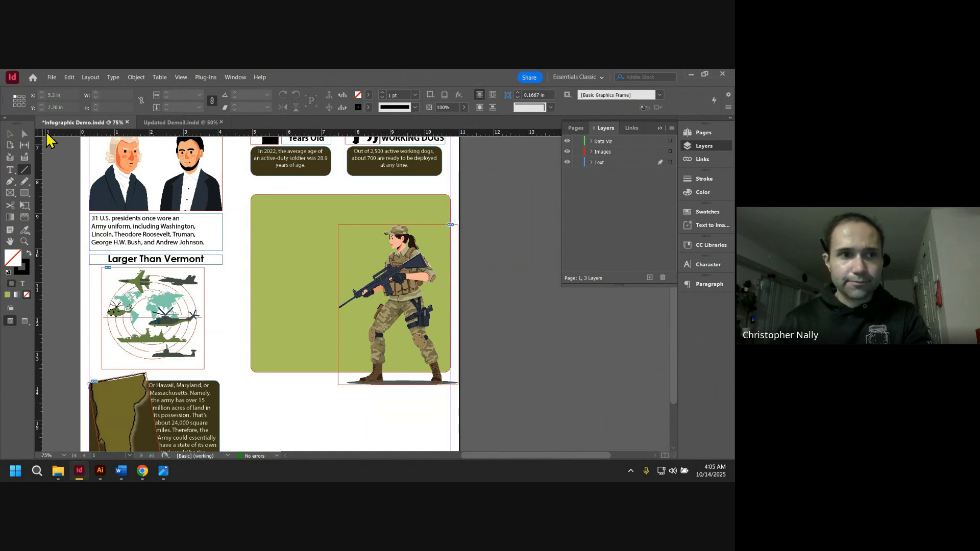
- Draw a text frame about 3.09 by 0.55 in along the green box's upper edge, starting near its upper-left corner
{"action": "left_click", "coordinate": [10, 134]}
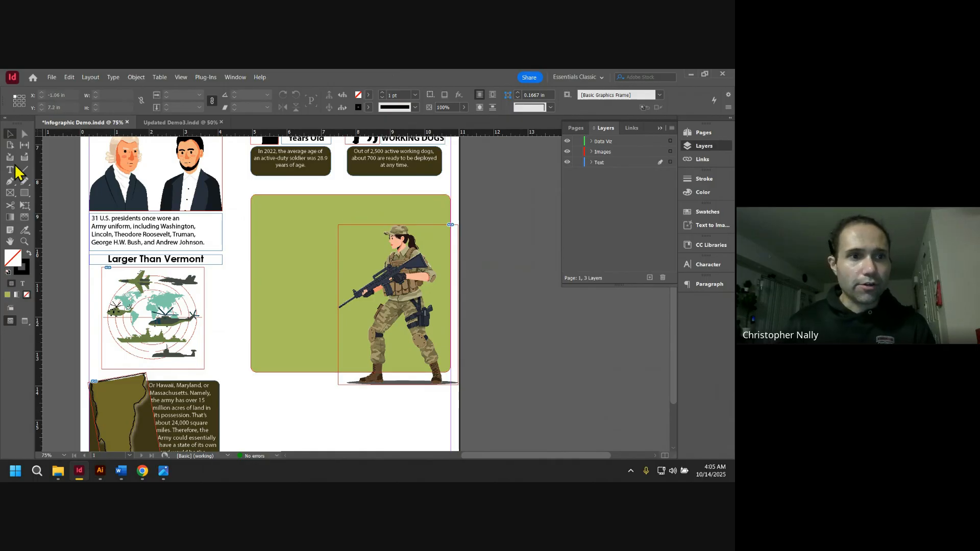
{"action": "key", "text": "super+plus"}
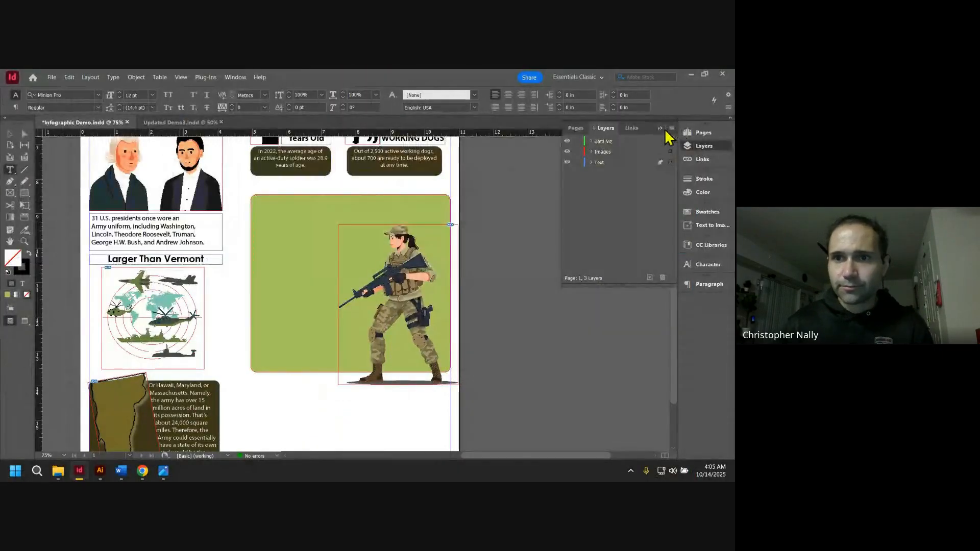
{"action": "left_click", "coordinate": [663, 128]}
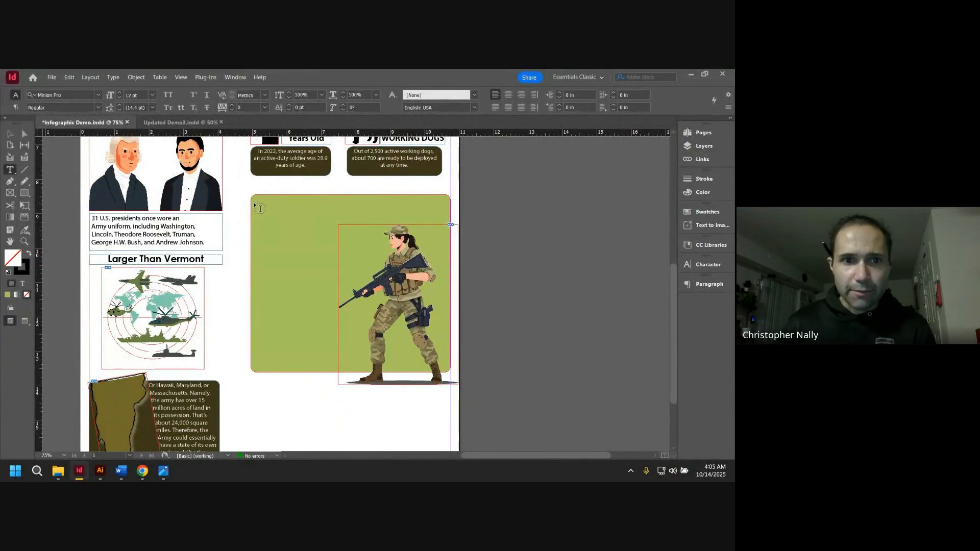
{"action": "left_click_drag", "start_coordinate": [256, 202], "coordinate": [362, 221]}
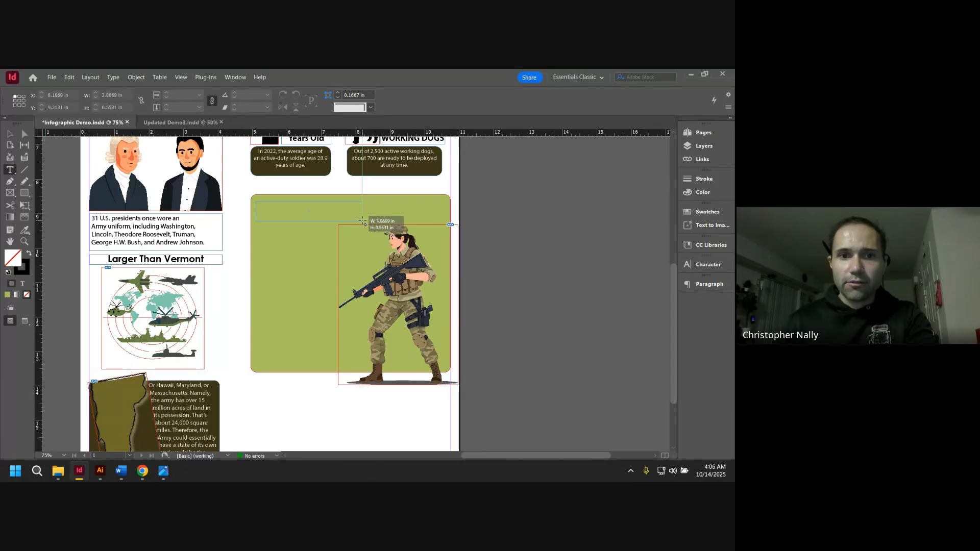
{"action": "left_click_drag", "start_coordinate": [362, 221], "coordinate": [362, 220]}
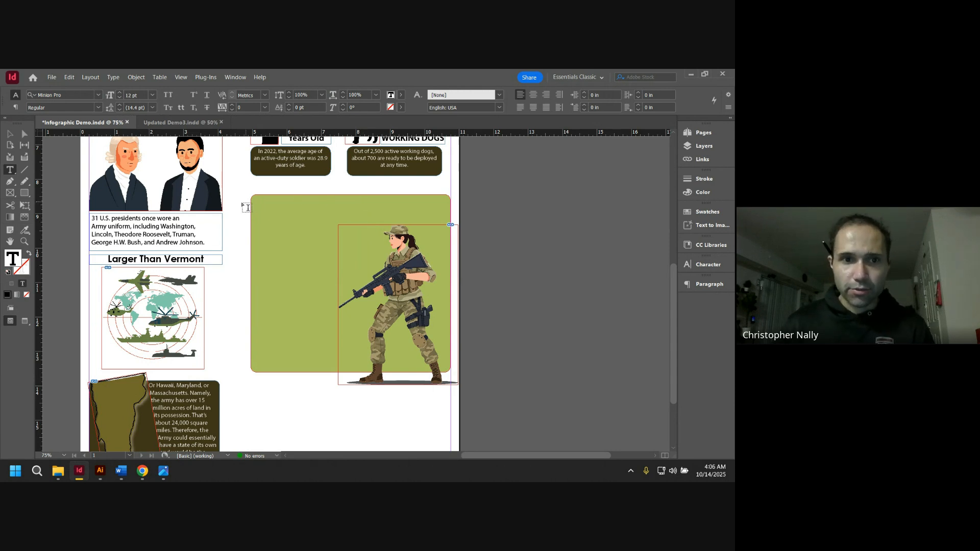
- Copy the "Soldiers average around 22 gallons of fuel daily in battle" fact through "during World War II." from the Word data sheet, and return to InDesign
{"action": "left_click", "coordinate": [121, 470]}
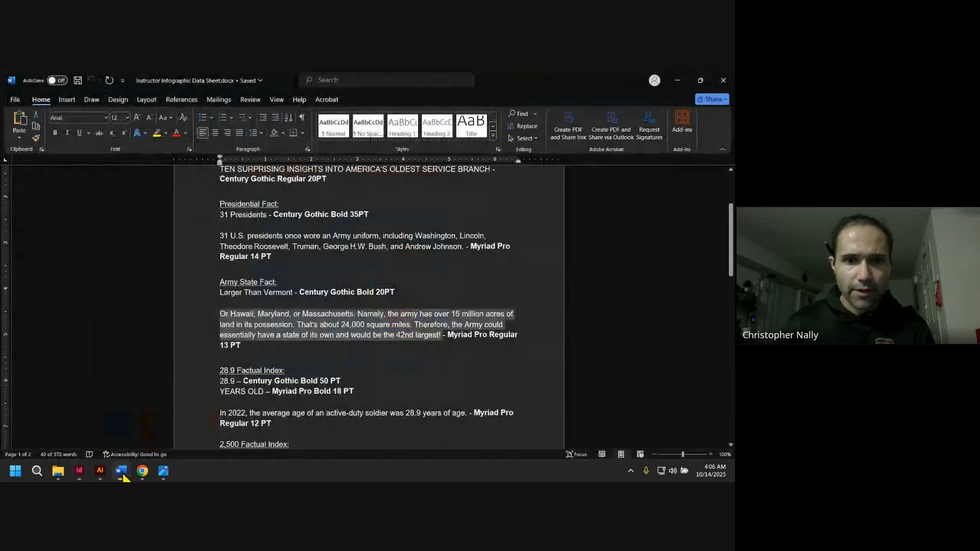
{"action": "scroll", "coordinate": [346, 324], "scroll_direction": "down", "scroll_amount": 8}
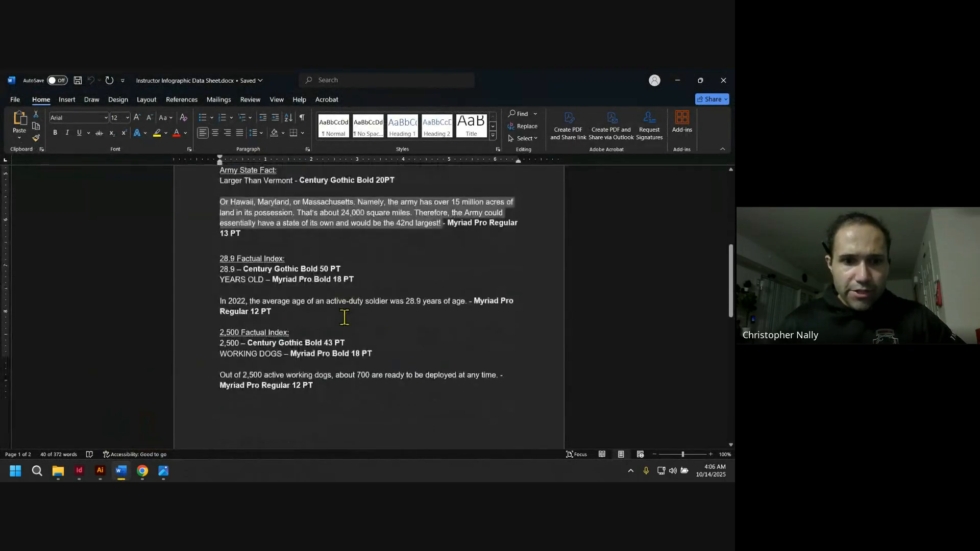
{"action": "scroll", "coordinate": [346, 325], "scroll_direction": "down", "scroll_amount": 4}
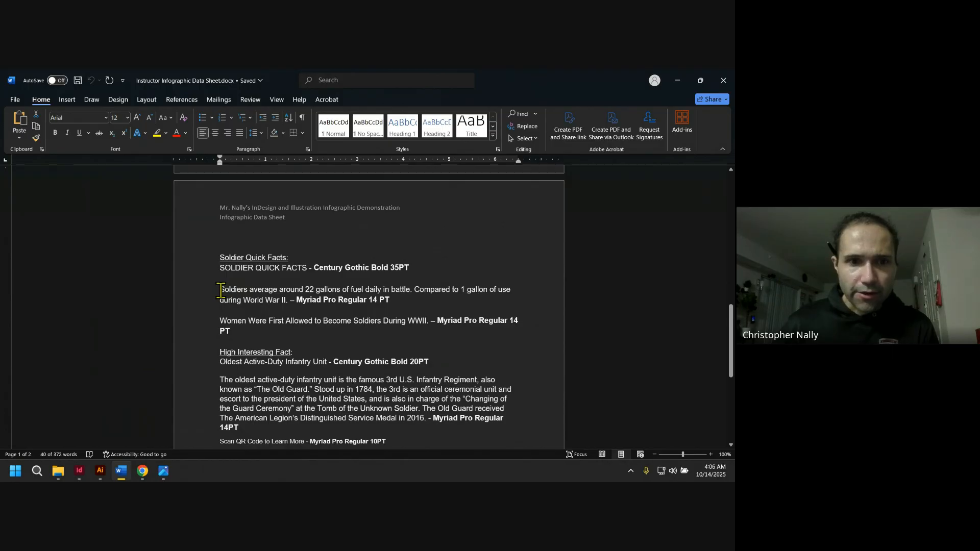
{"action": "left_click_drag", "start_coordinate": [220, 290], "coordinate": [287, 300]}
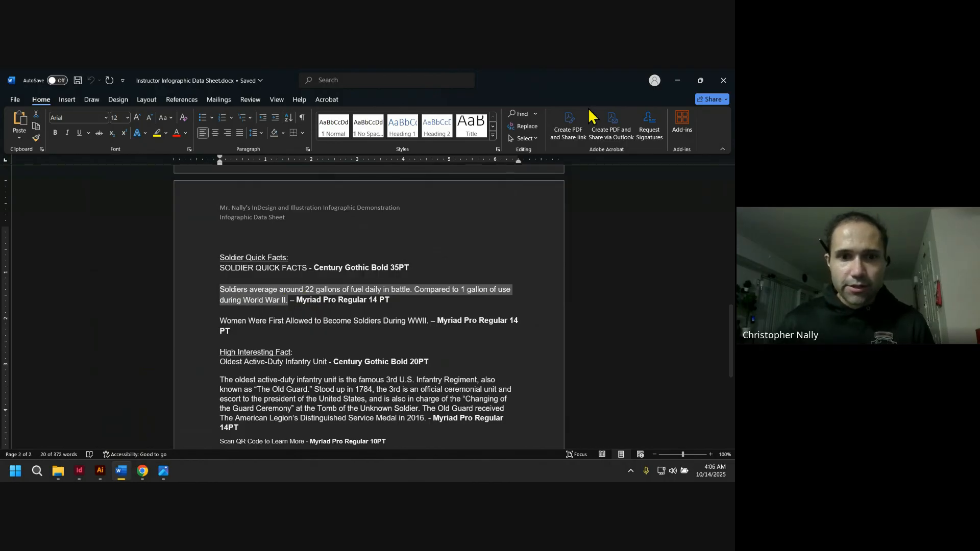
{"action": "left_click", "coordinate": [681, 81]}
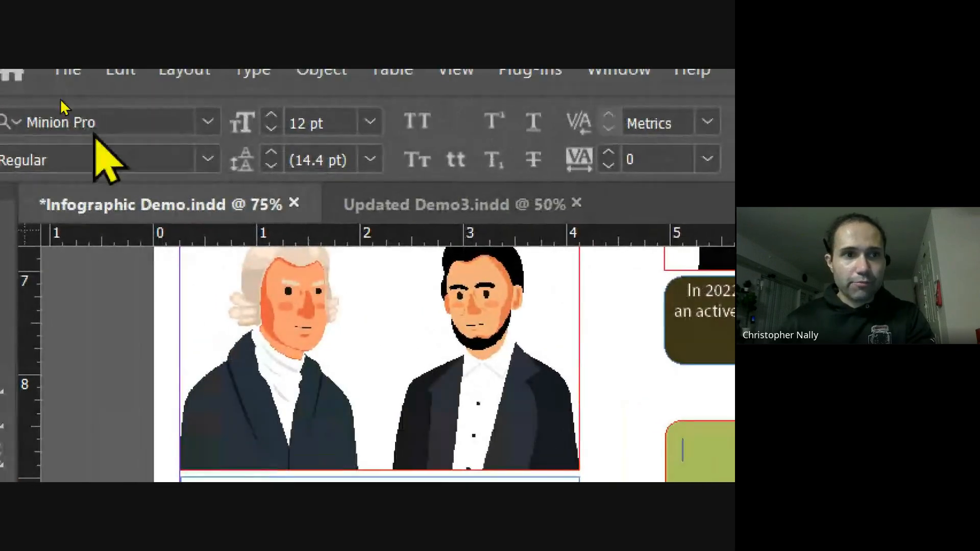
- Set the new frame's text to Myriad Pro Regular at 14 pt and paste the copied soldier fuel fact into it
{"action": "left_click_drag", "start_coordinate": [61, 97], "coordinate": [2, 99]}
{"action": "key", "text": "BackSpace"}
{"action": "type", "text": "myriad"}
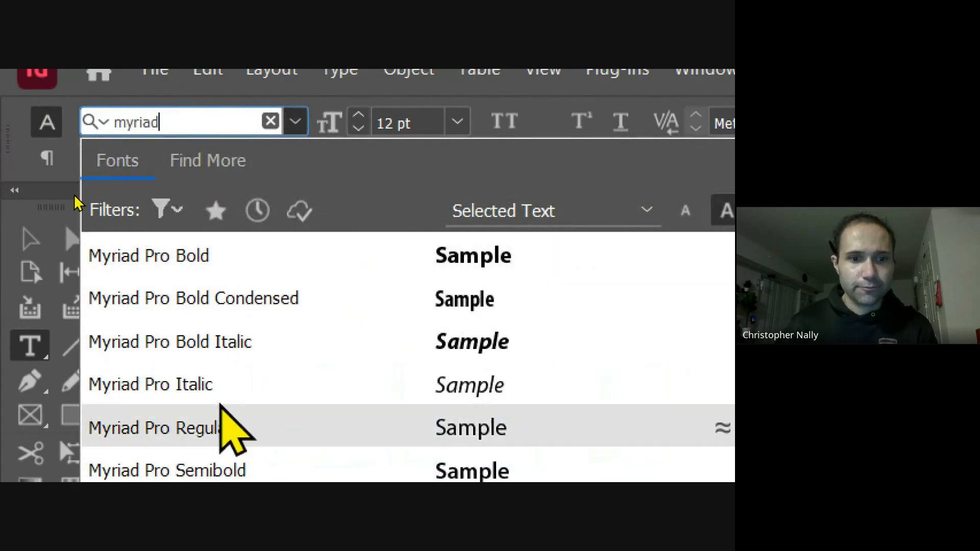
{"action": "left_click", "coordinate": [219, 415]}
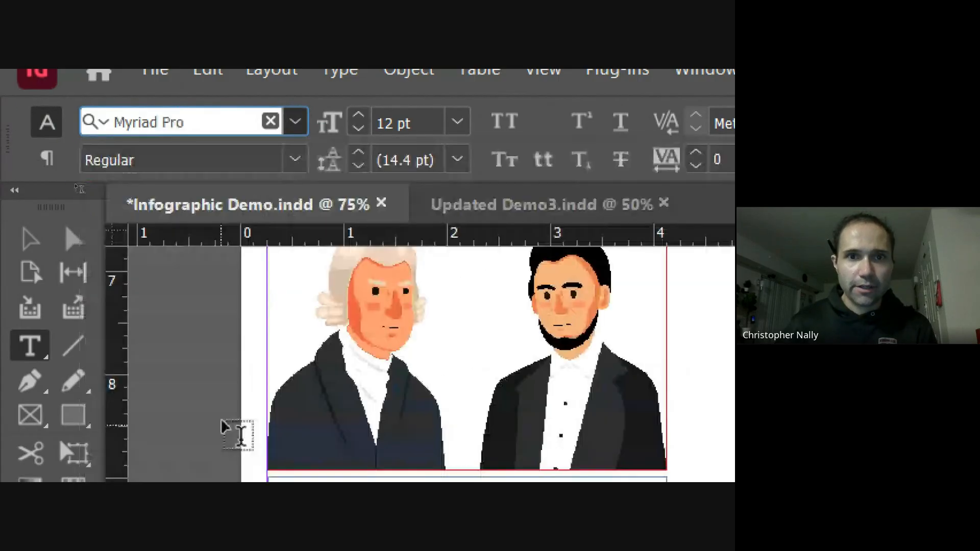
{"action": "left_click", "coordinate": [363, 141]}
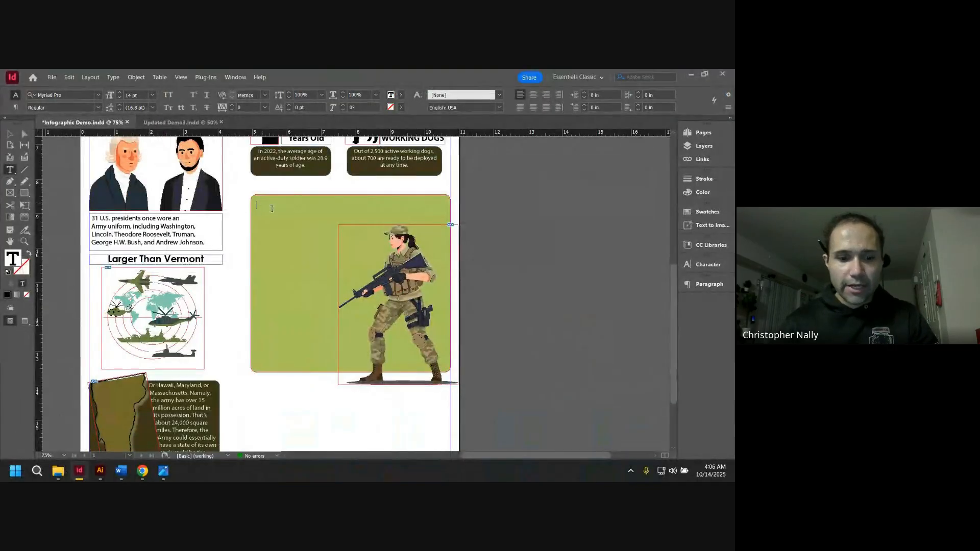
{"action": "left_click", "coordinate": [282, 211]}
{"action": "key", "text": "ctrl+z"}
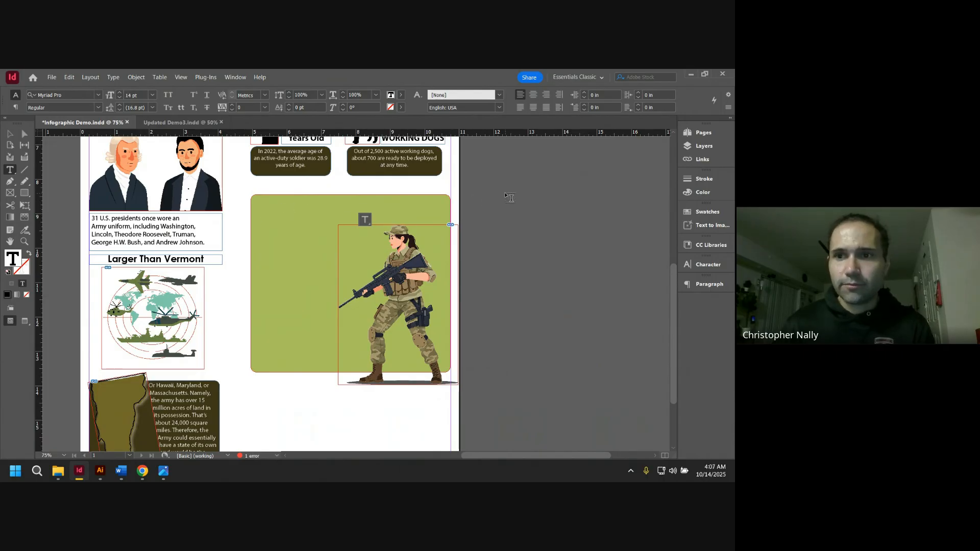
- Examine the contents of the Text and Images layers, hiding and showing the lowest rectangle to check whether it covers the new text
{"action": "left_click", "coordinate": [704, 146]}
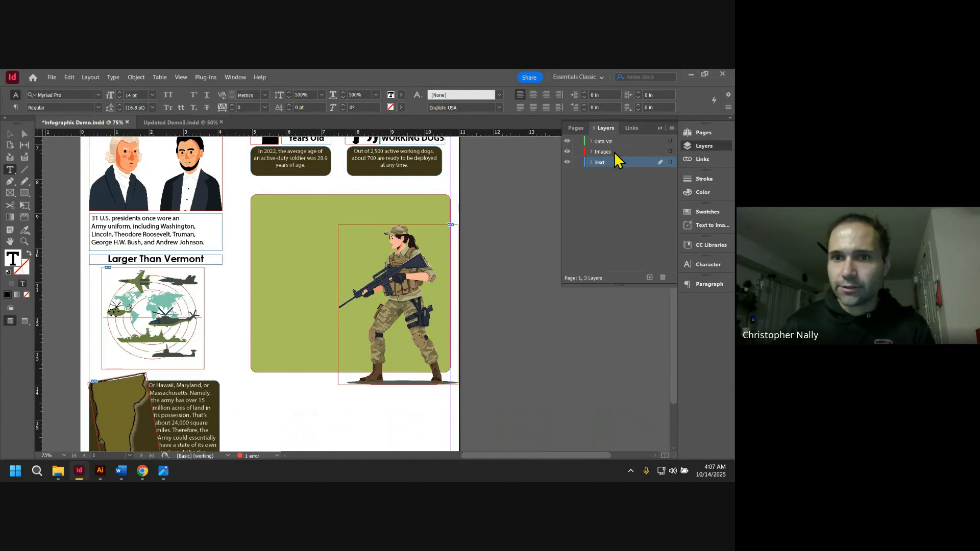
{"action": "left_click", "coordinate": [591, 161]}
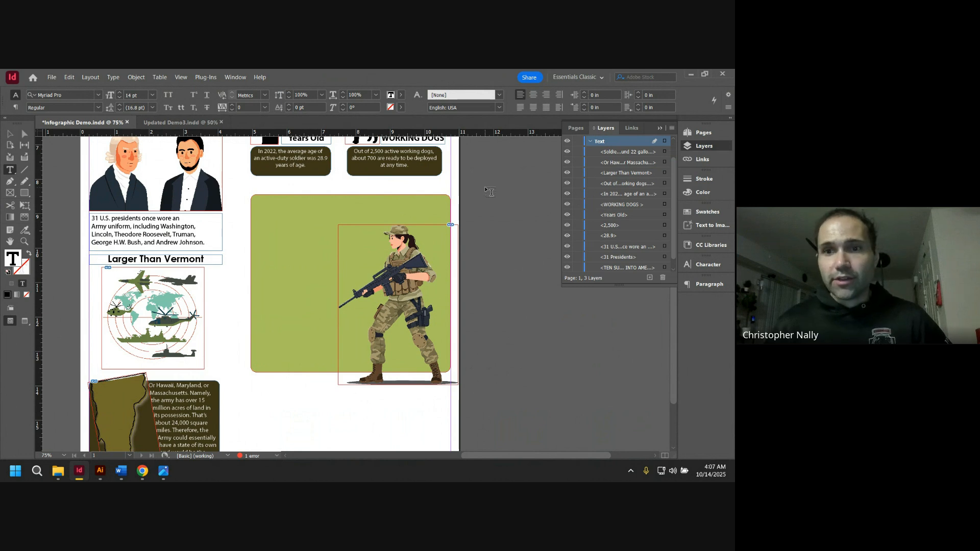
{"action": "scroll", "coordinate": [633, 184], "scroll_direction": "up", "scroll_amount": 1}
{"action": "scroll", "coordinate": [627, 181], "scroll_direction": "up", "scroll_amount": 1}
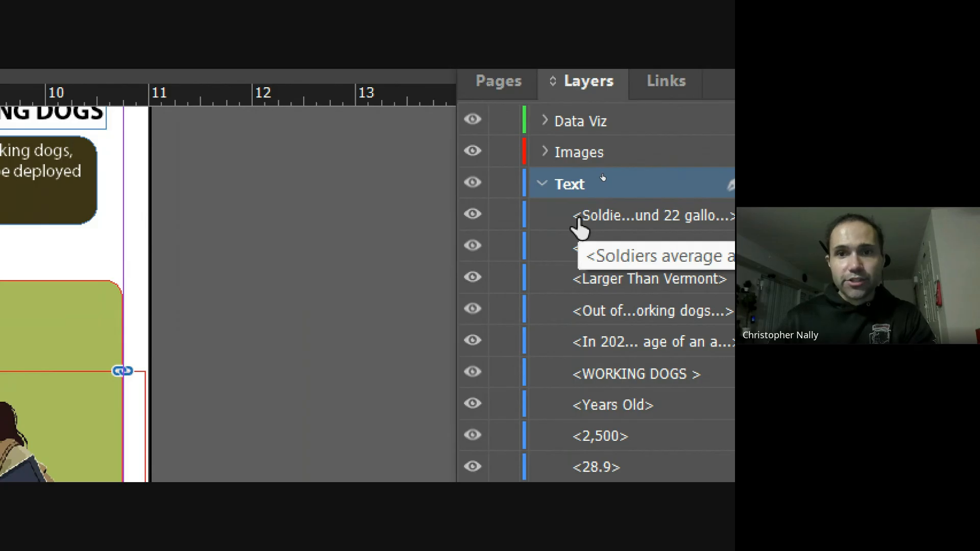
{"action": "left_click", "coordinate": [544, 152]}
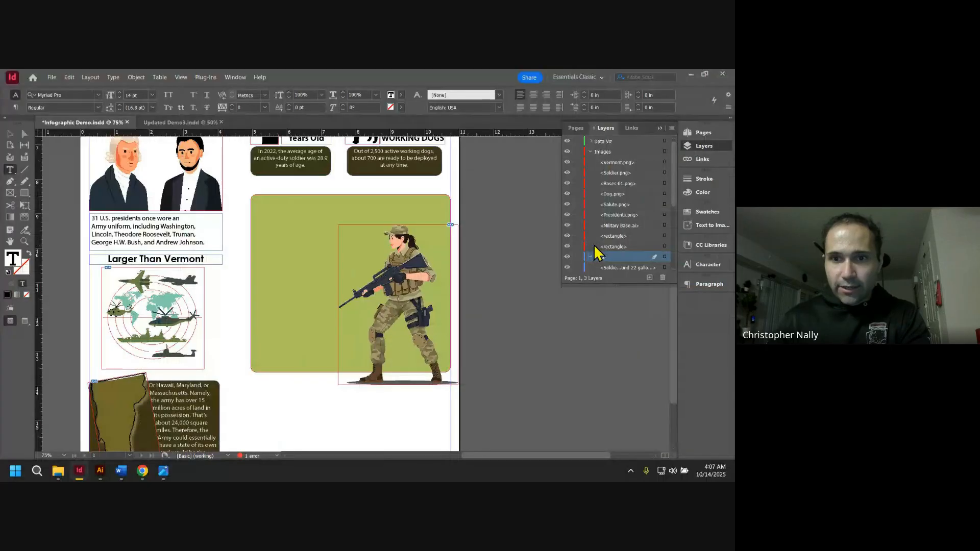
{"action": "left_click", "coordinate": [567, 247]}
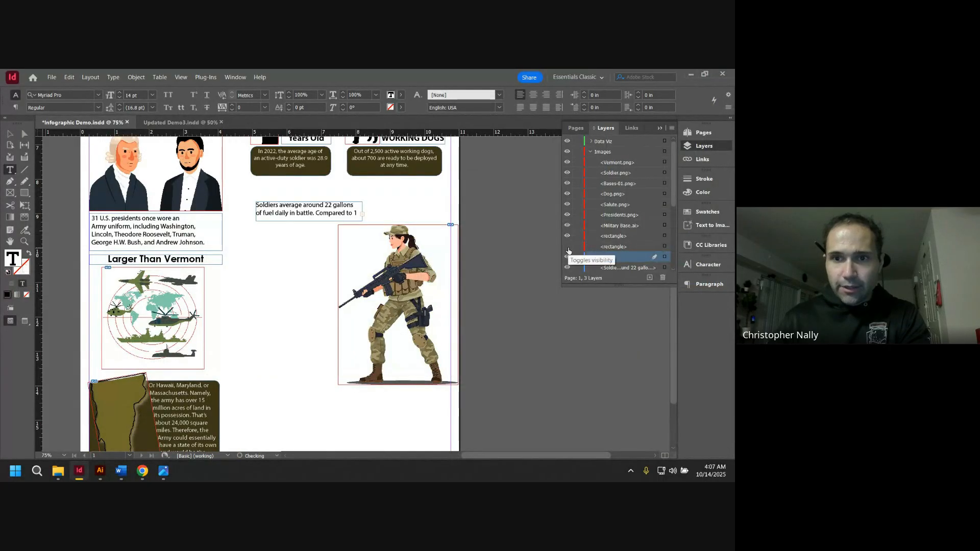
{"action": "left_click", "coordinate": [567, 247]}
{"action": "left_click", "coordinate": [567, 247]}
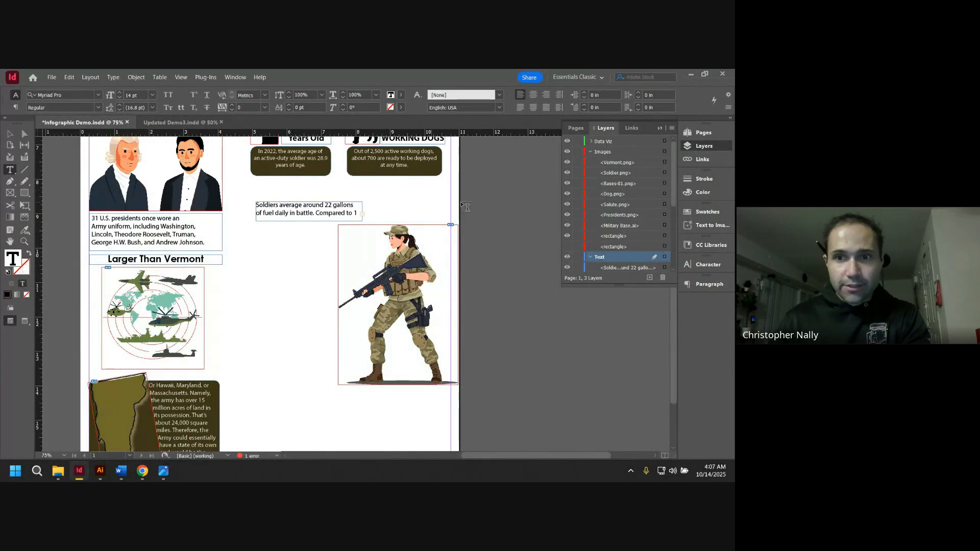
{"action": "left_click", "coordinate": [567, 247]}
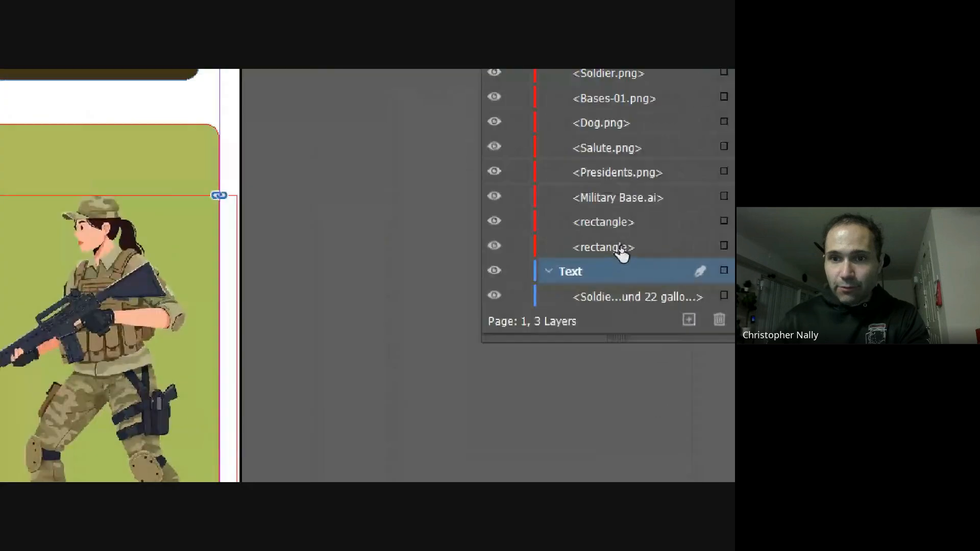
- Move the green box's rectangle from the Images layer into the Text layer, directly below the soldier fuel fact
{"action": "left_click", "coordinate": [621, 248]}
{"action": "left_click_drag", "start_coordinate": [630, 252], "coordinate": [618, 113]}
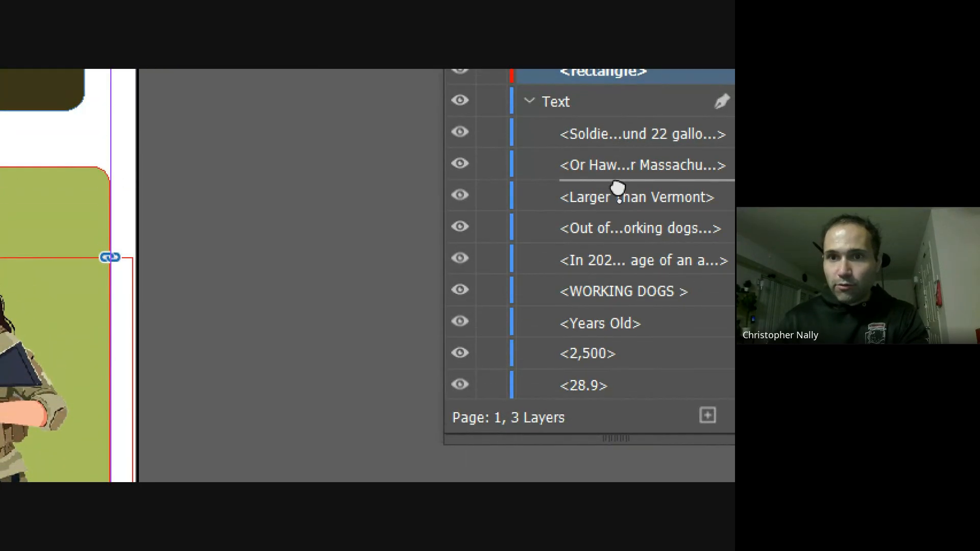
{"action": "left_click_drag", "start_coordinate": [618, 189], "coordinate": [615, 166]}
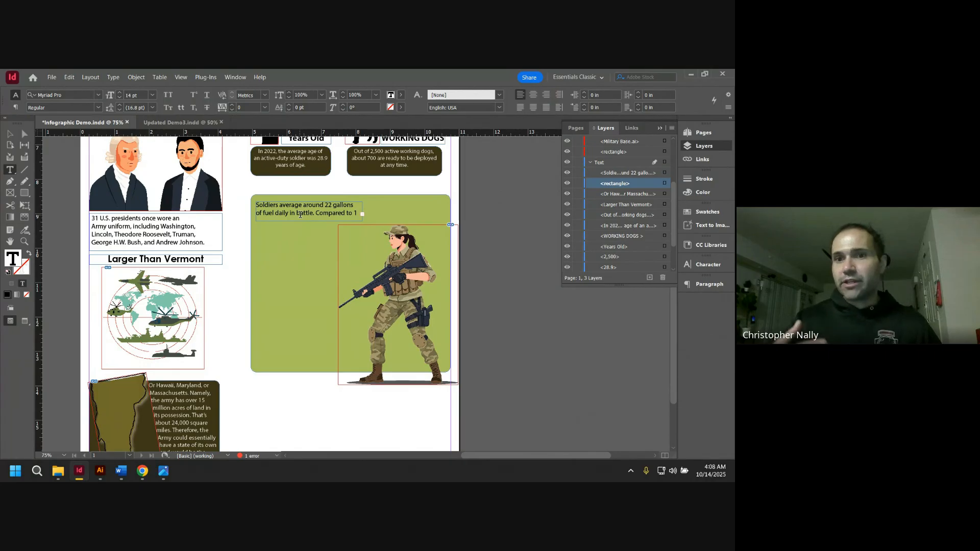
- Extend the fuel fact's text frame downward until the whole sentence fits, and shift the frame slightly down inside the green box
{"action": "left_click", "coordinate": [8, 136]}
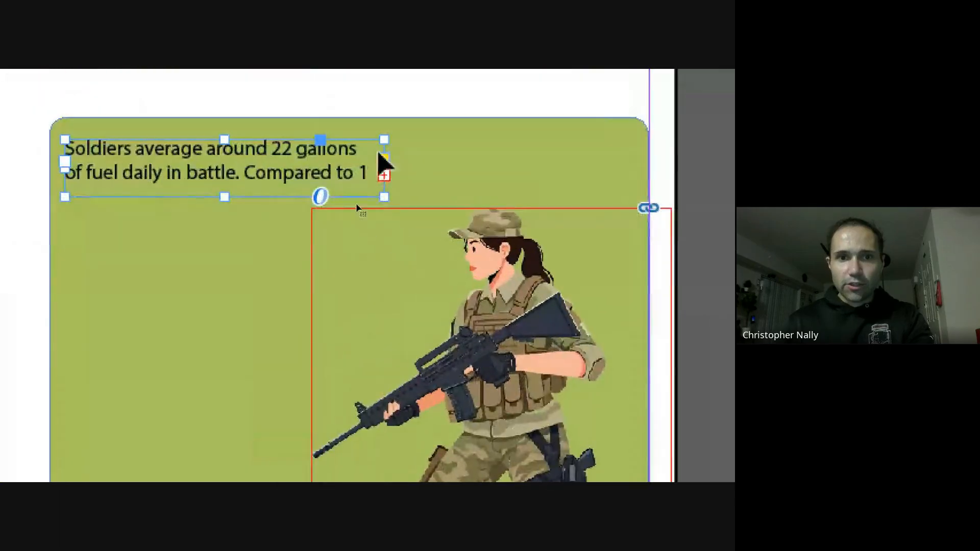
{"action": "left_click", "coordinate": [383, 175]}
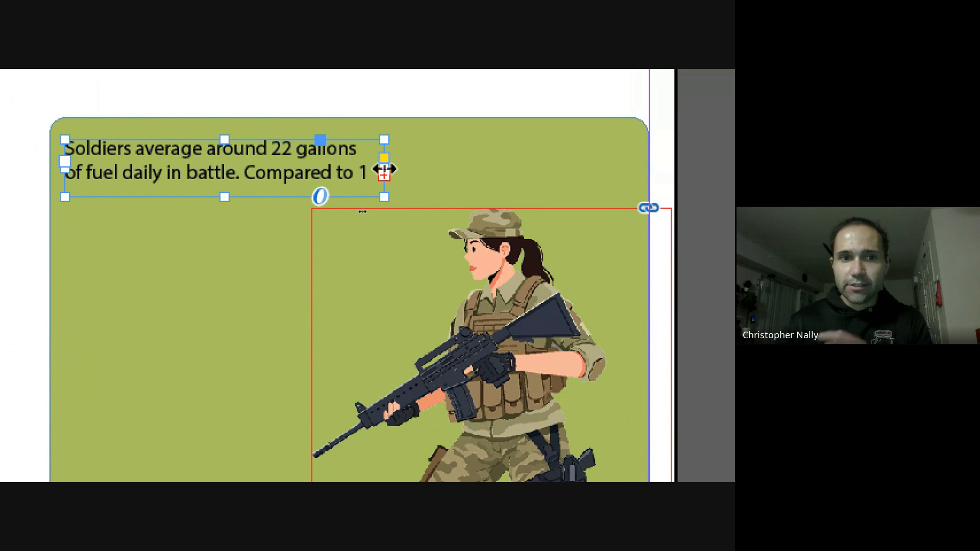
{"action": "left_click_drag", "start_coordinate": [218, 203], "coordinate": [218, 231]}
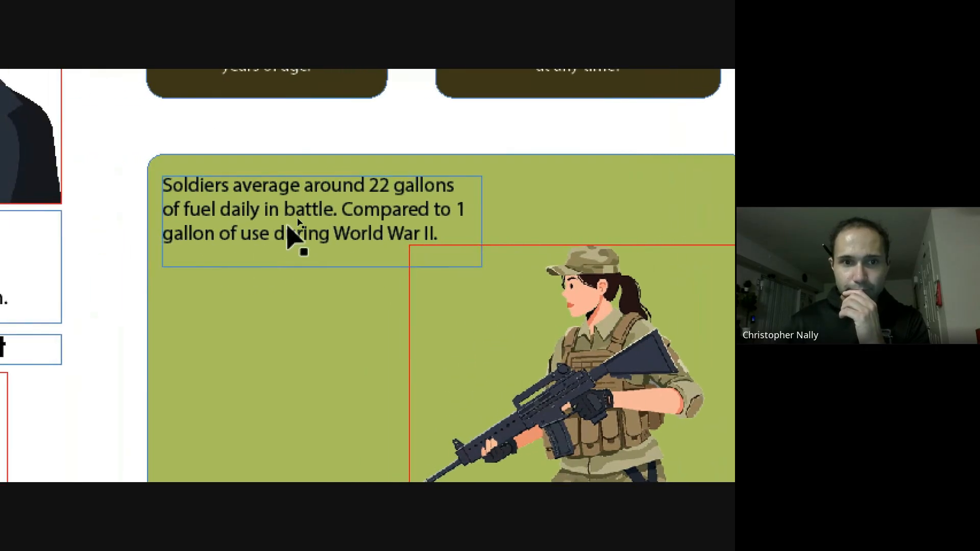
{"action": "left_click_drag", "start_coordinate": [280, 235], "coordinate": [292, 251]}
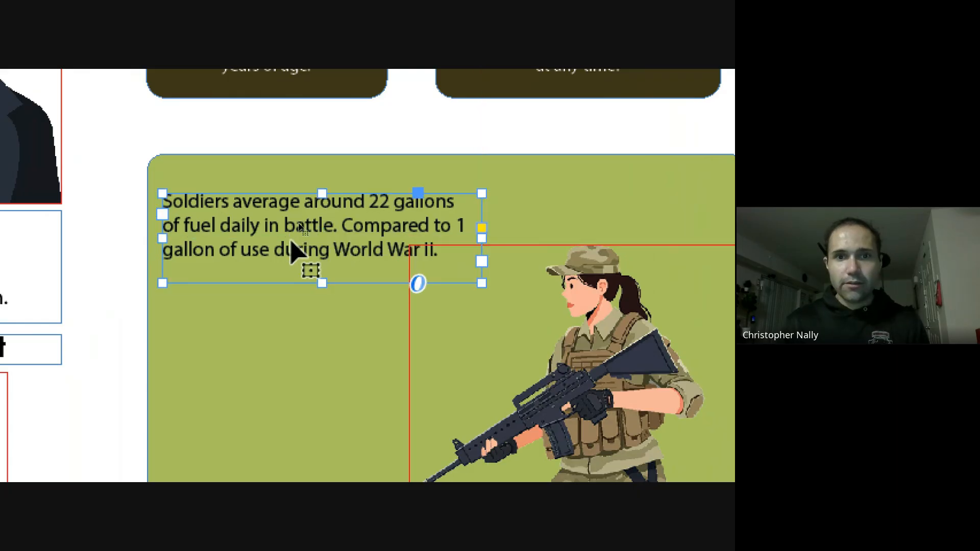
- Move the fuel fact's text frame closer to the upper-left corner of the green box
{"action": "left_click_drag", "start_coordinate": [291, 241], "coordinate": [292, 254]}
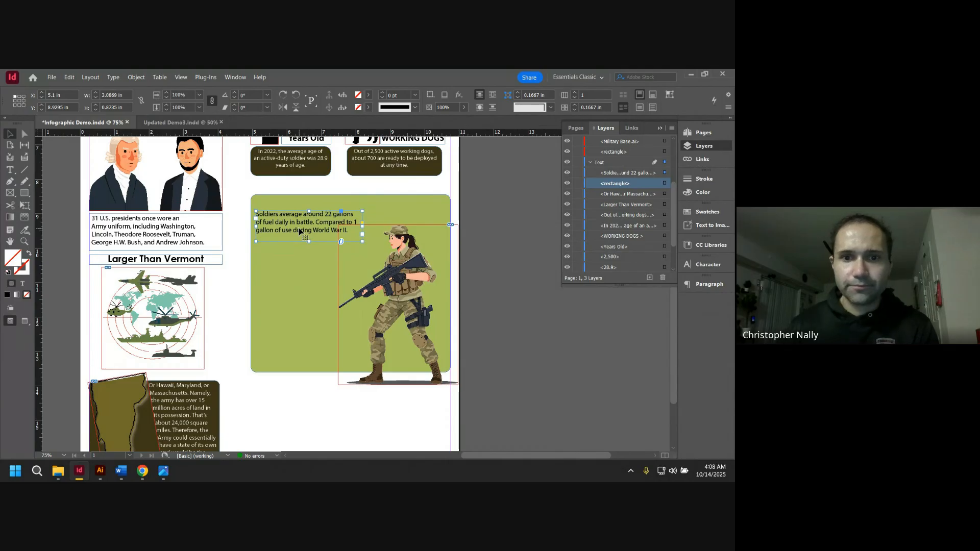
{"action": "left_click", "coordinate": [486, 205]}
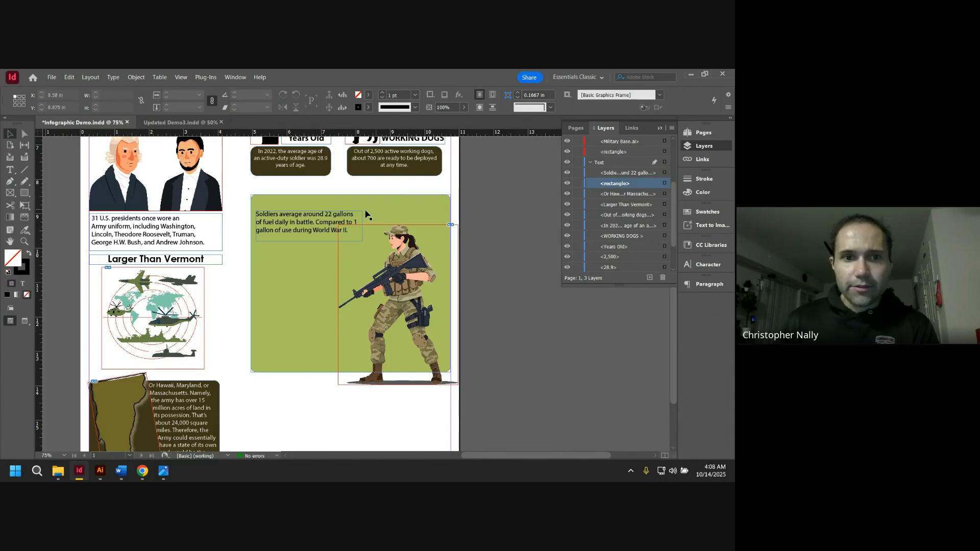
{"action": "left_click_drag", "start_coordinate": [301, 225], "coordinate": [299, 223]}
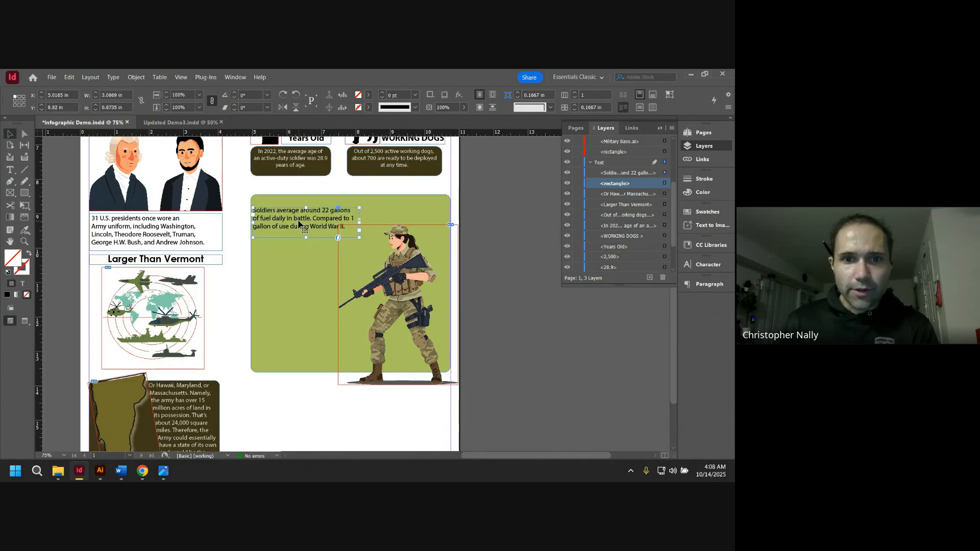
{"action": "left_click", "coordinate": [465, 211]}
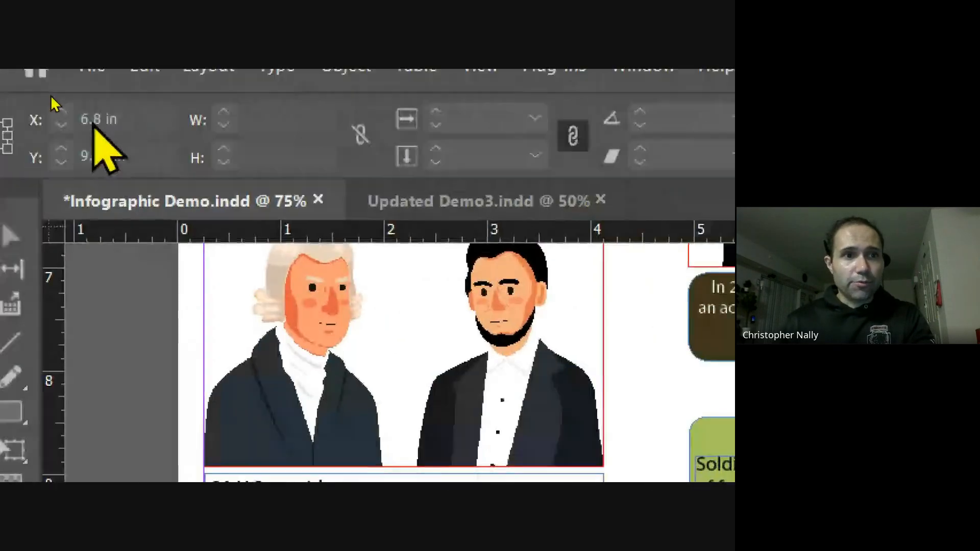
- Place Gas Can.ai from the Sources folder between the fuel fact and the soldier's head, about 0.93 in wide and 1.03 in high
{"action": "left_click", "coordinate": [53, 77]}
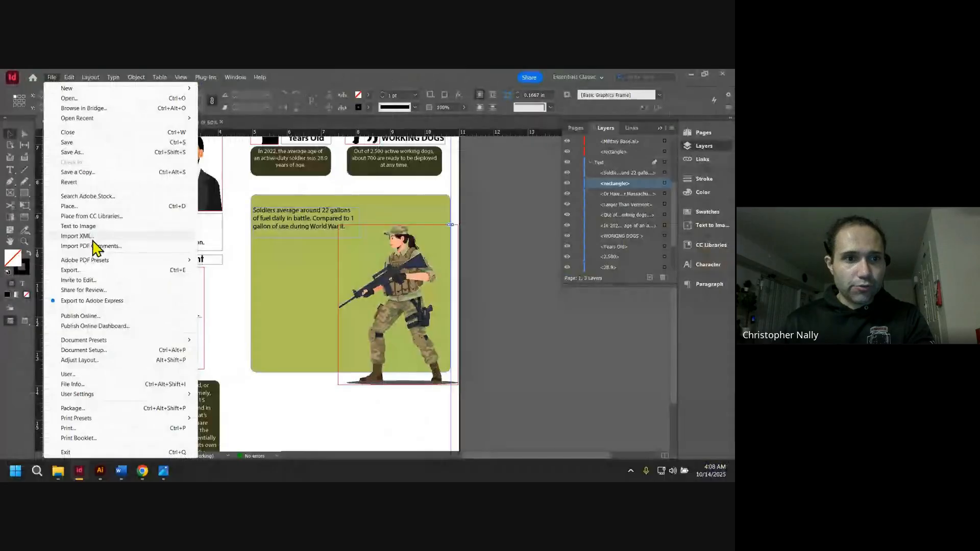
{"action": "left_click", "coordinate": [72, 209]}
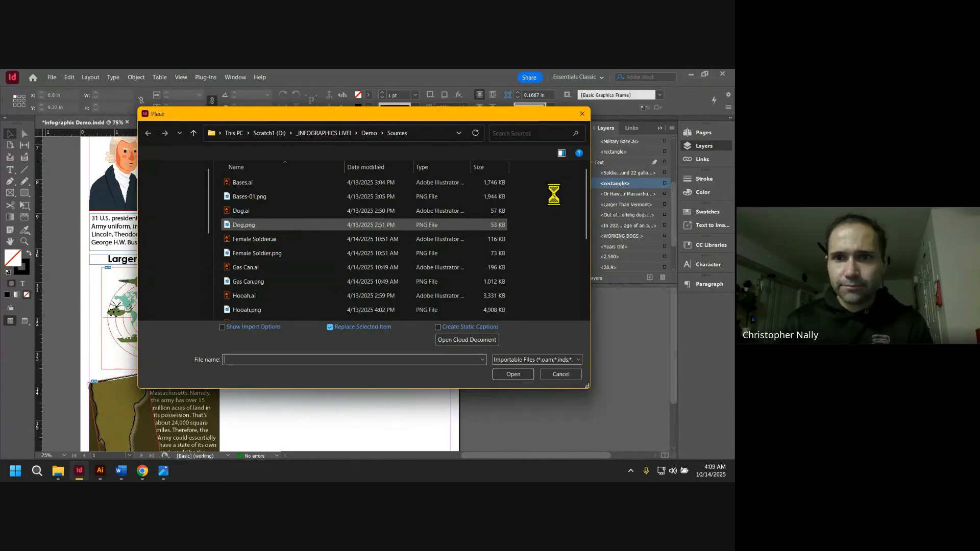
{"action": "scroll", "coordinate": [586, 194], "scroll_direction": "down", "scroll_amount": 3}
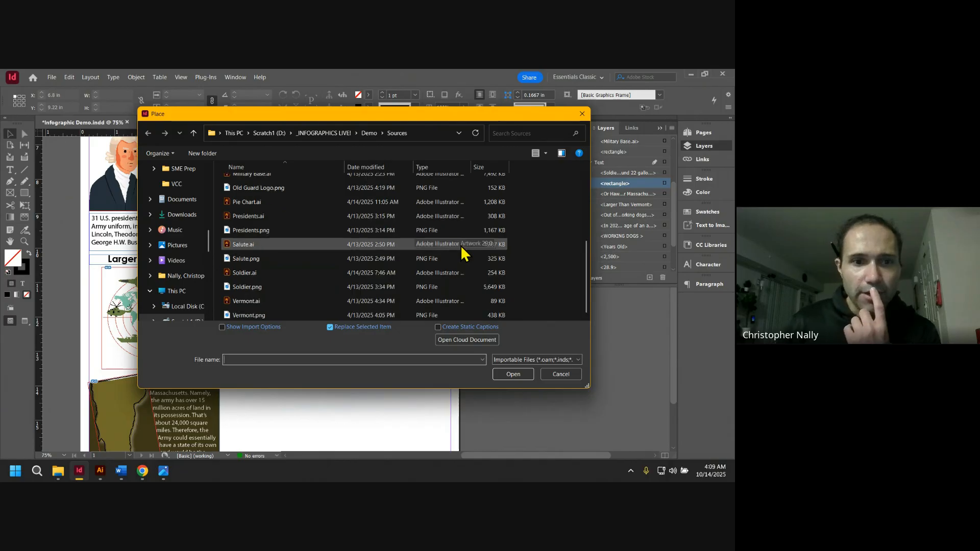
{"action": "scroll", "coordinate": [427, 267], "scroll_direction": "up", "scroll_amount": 2}
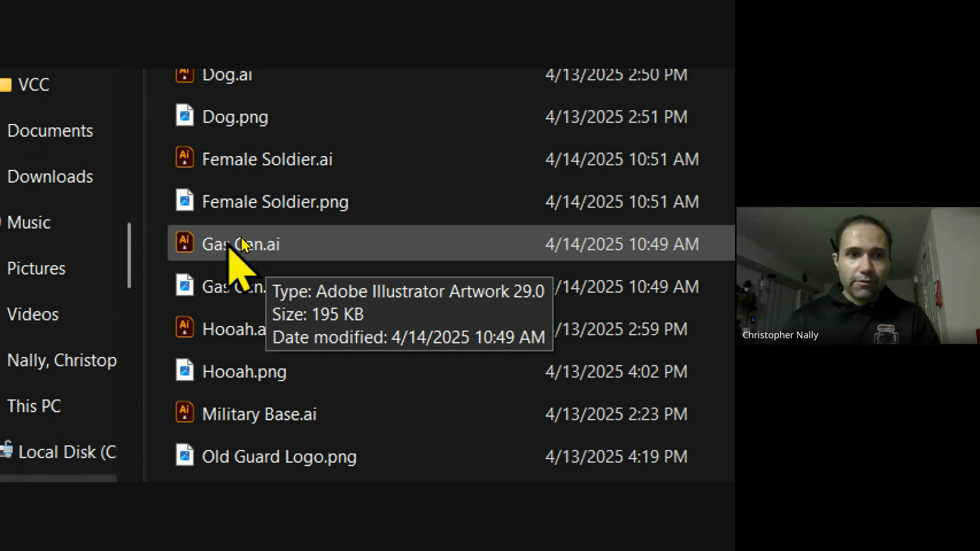
{"action": "left_click", "coordinate": [241, 238]}
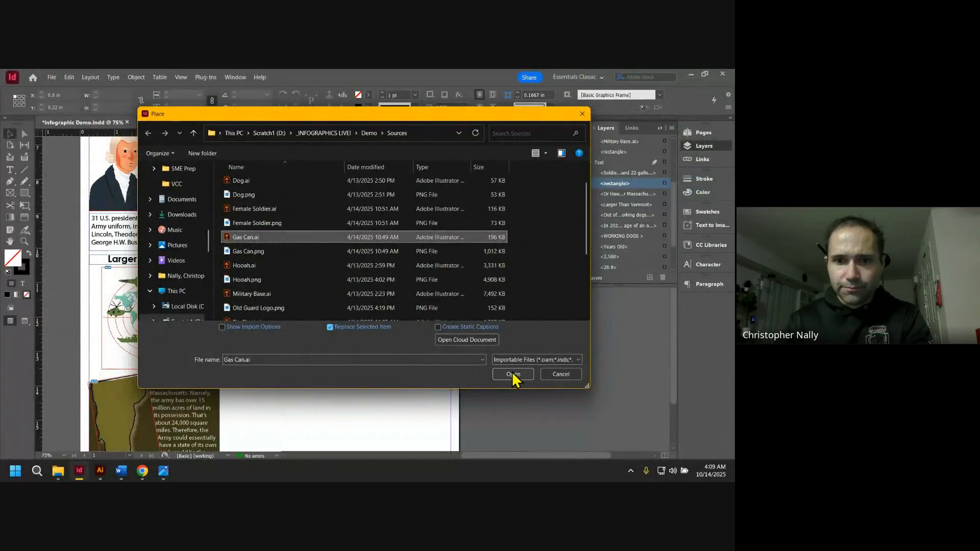
{"action": "left_click", "coordinate": [513, 374]}
{"action": "left_click", "coordinate": [393, 275]}
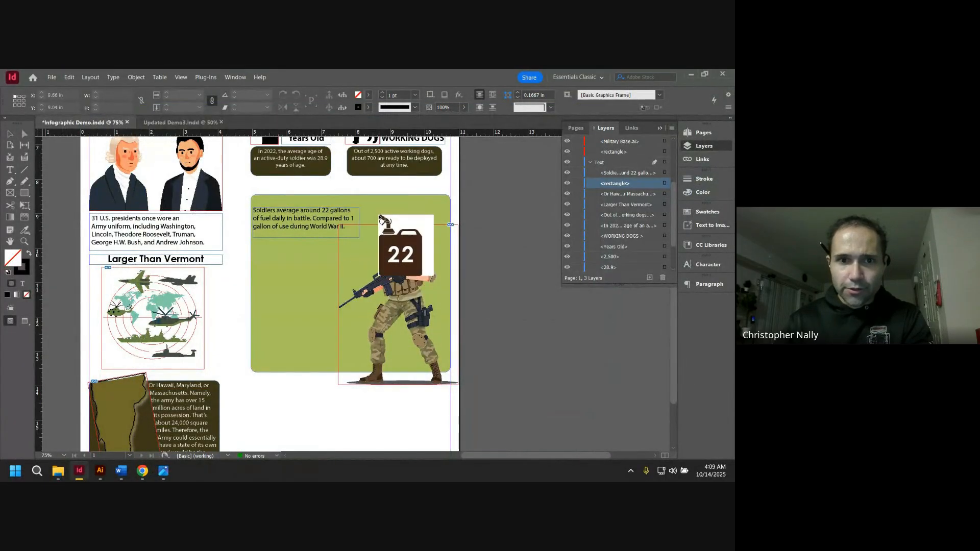
{"action": "left_click_drag", "start_coordinate": [363, 209], "coordinate": [394, 242]}
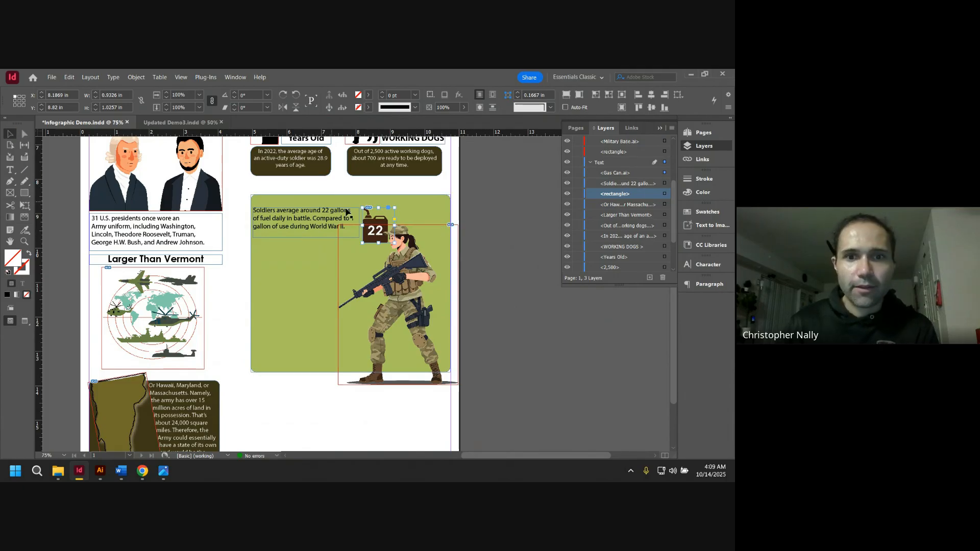
{"action": "left_click", "coordinate": [486, 223]}
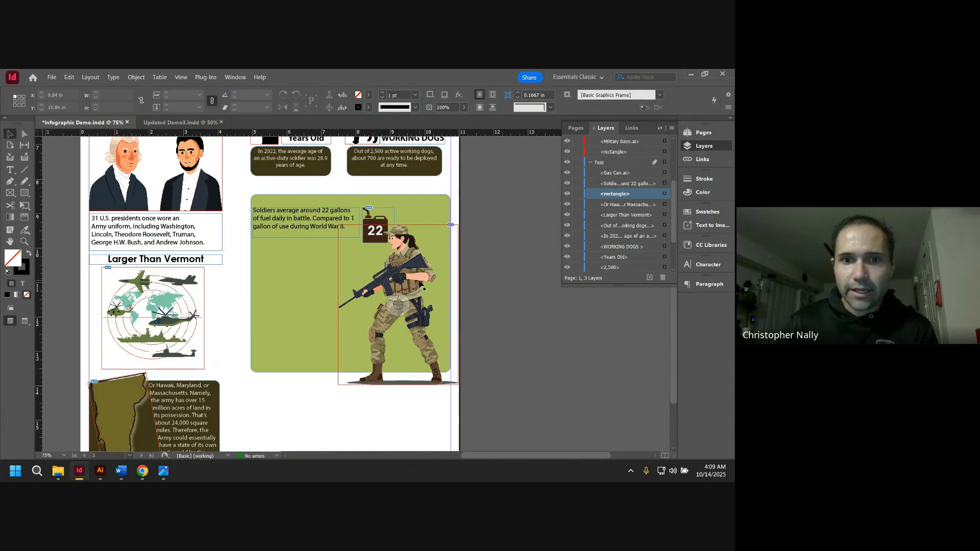
- Shift the female soldier image slightly to the right within the green box
{"action": "left_click_drag", "start_coordinate": [419, 283], "coordinate": [427, 284]}
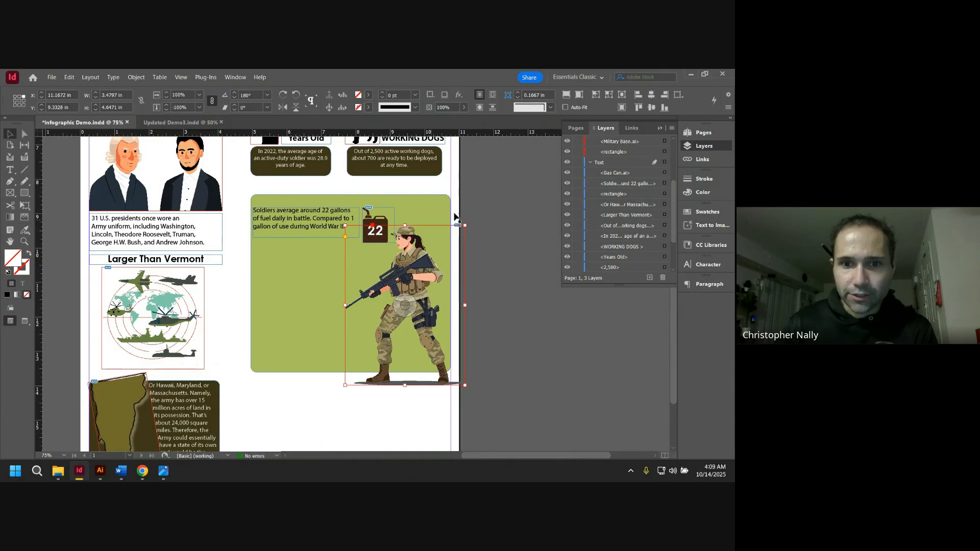
{"action": "left_click", "coordinate": [487, 206]}
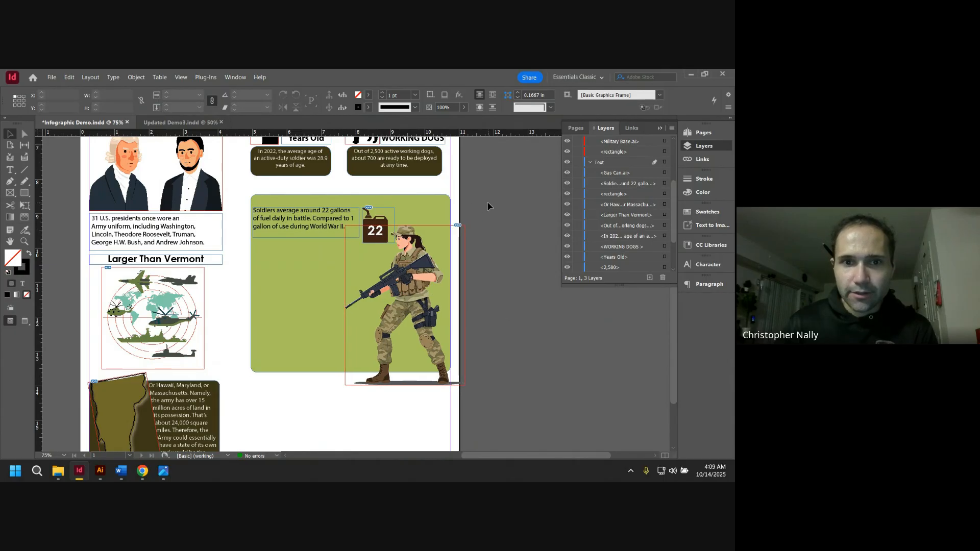
- Select the gas can's frame rather than its content or the overlapping soldier, and tilt it slightly clockwise
{"action": "left_click", "coordinate": [313, 223]}
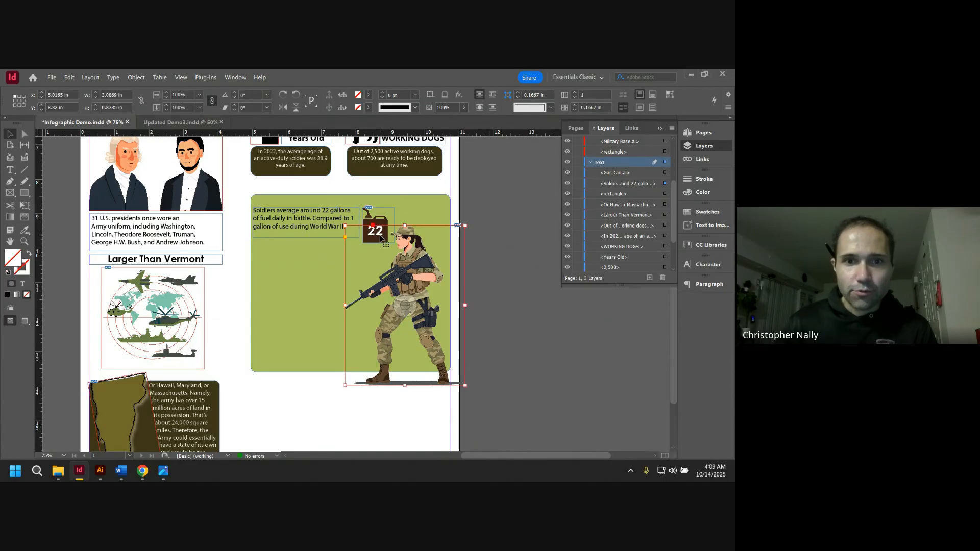
{"action": "left_click", "coordinate": [381, 238]}
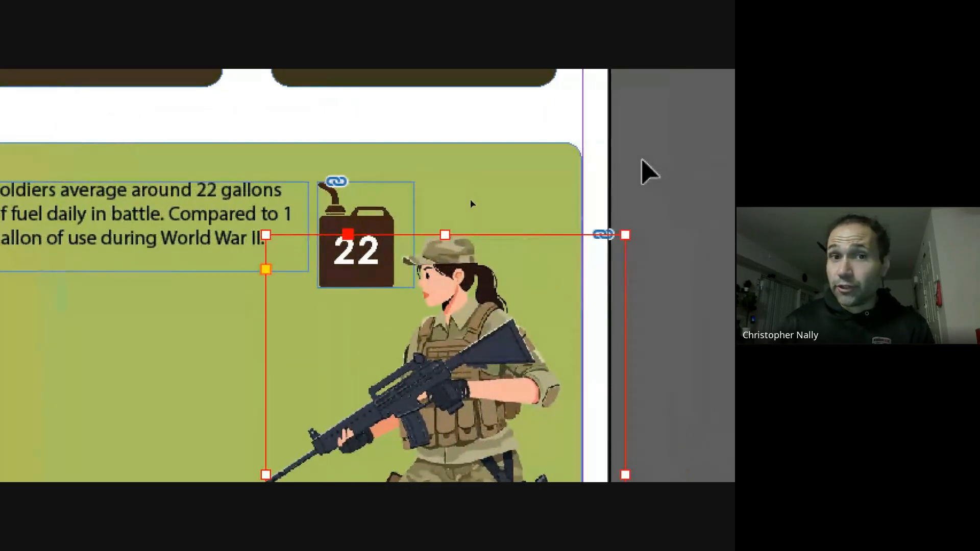
{"action": "left_click", "coordinate": [352, 212]}
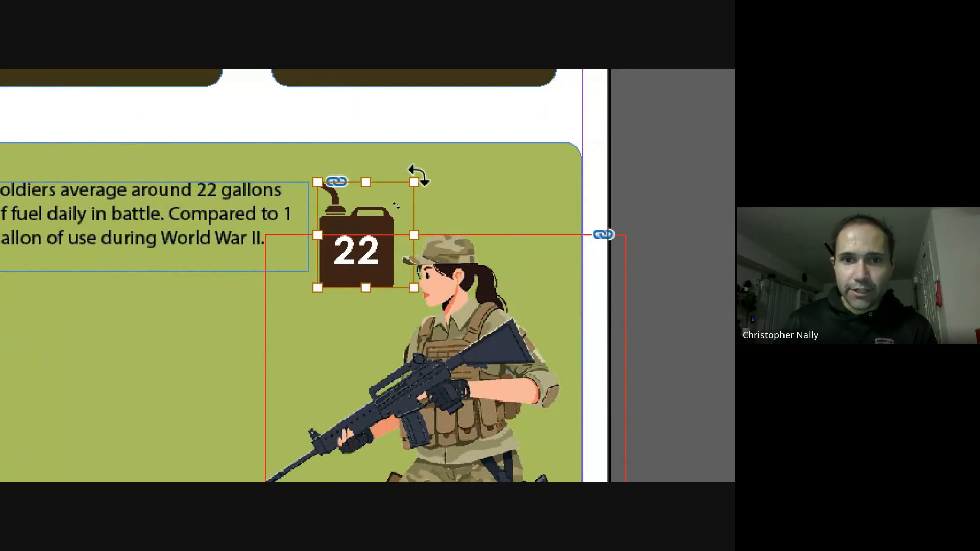
{"action": "left_click", "coordinate": [648, 137]}
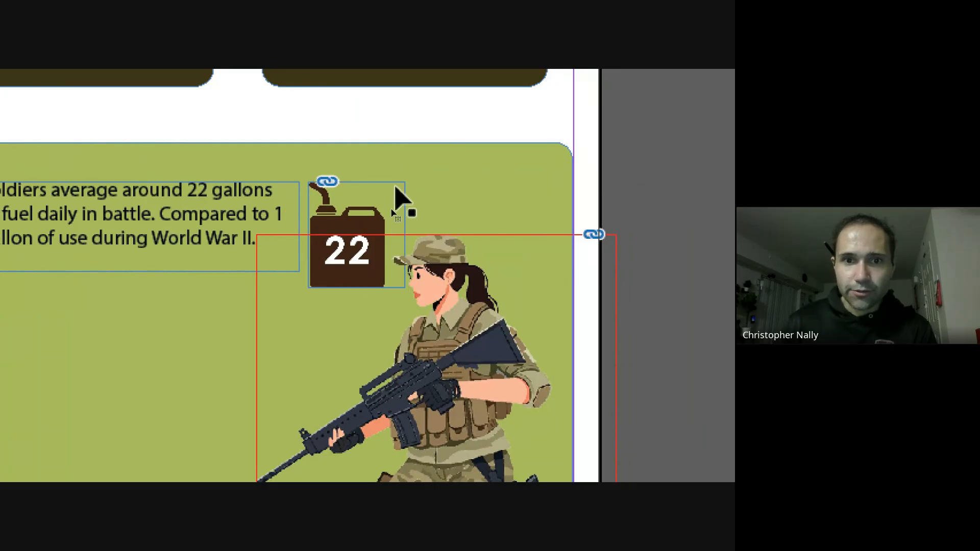
{"action": "left_click", "coordinate": [405, 191]}
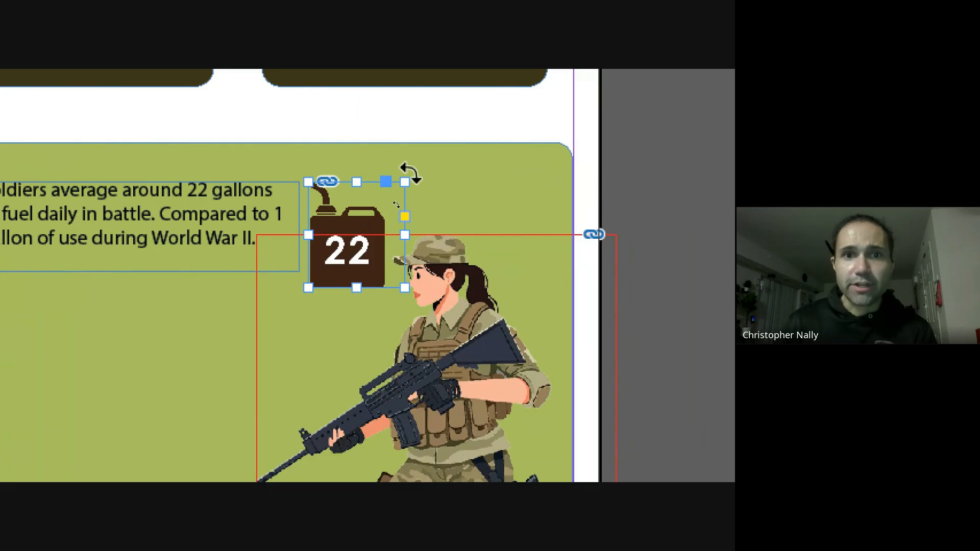
{"action": "left_click_drag", "start_coordinate": [409, 172], "coordinate": [421, 175]}
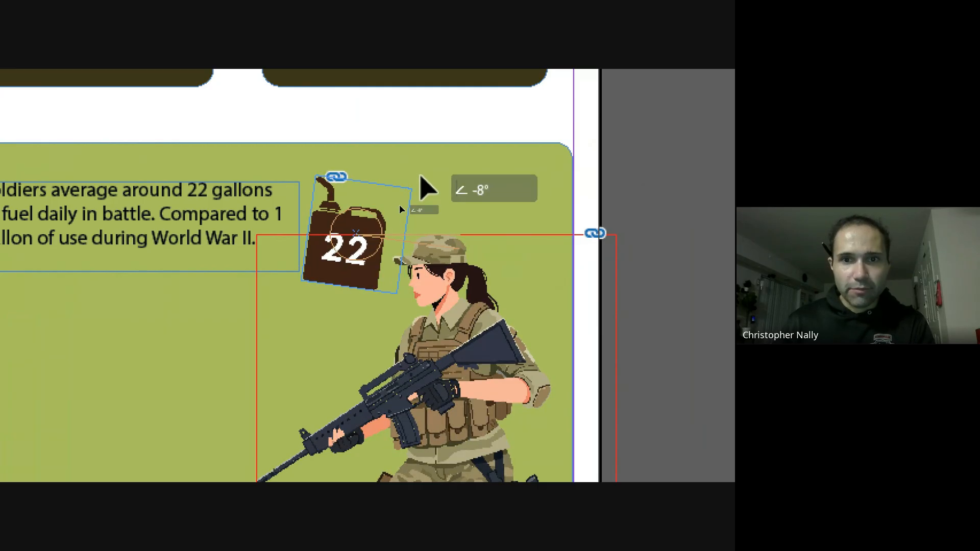
{"action": "left_click_drag", "start_coordinate": [420, 175], "coordinate": [425, 180]}
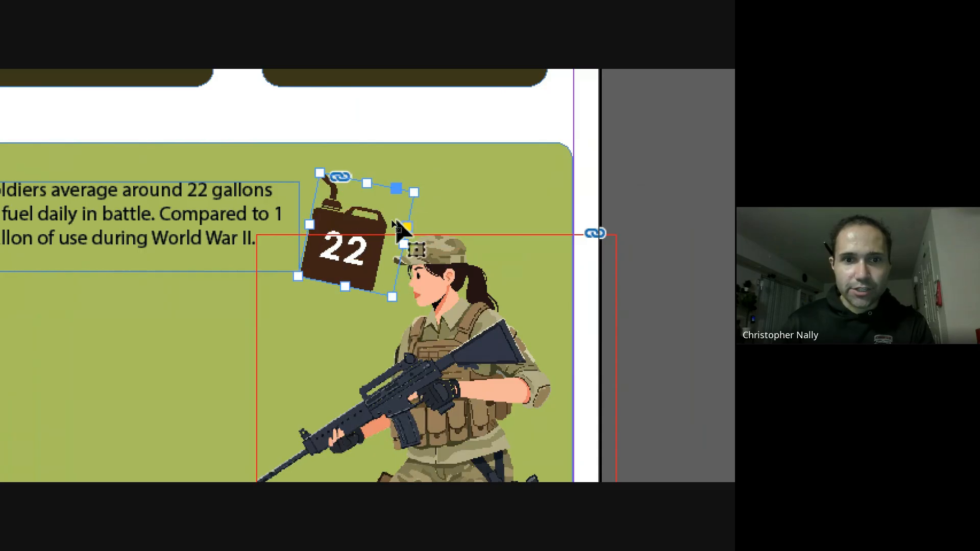
{"action": "left_click", "coordinate": [640, 145]}
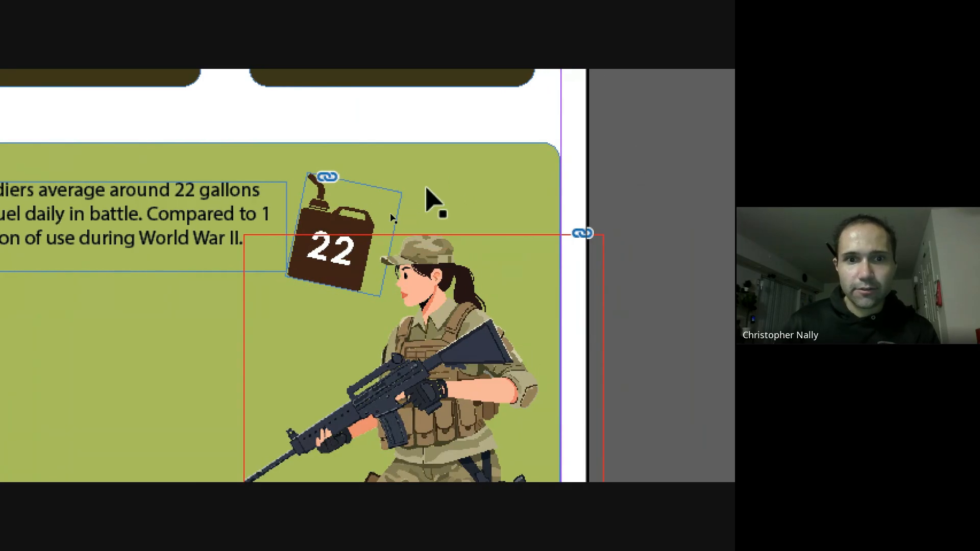
- Move the tilted gas can slightly up and left, close against the fuel fact's text
{"action": "left_click_drag", "start_coordinate": [338, 222], "coordinate": [325, 209]}
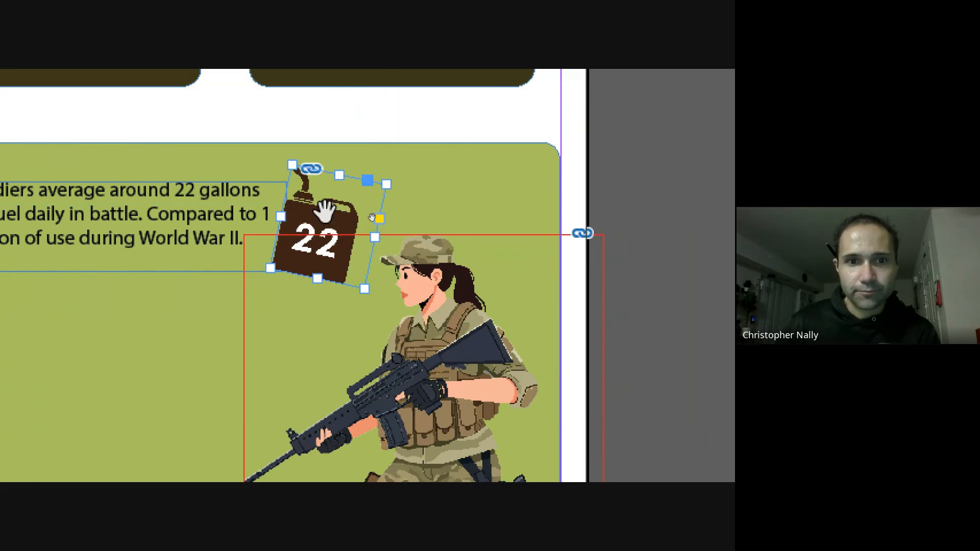
{"action": "left_click", "coordinate": [325, 210]}
{"action": "left_click", "coordinate": [641, 167]}
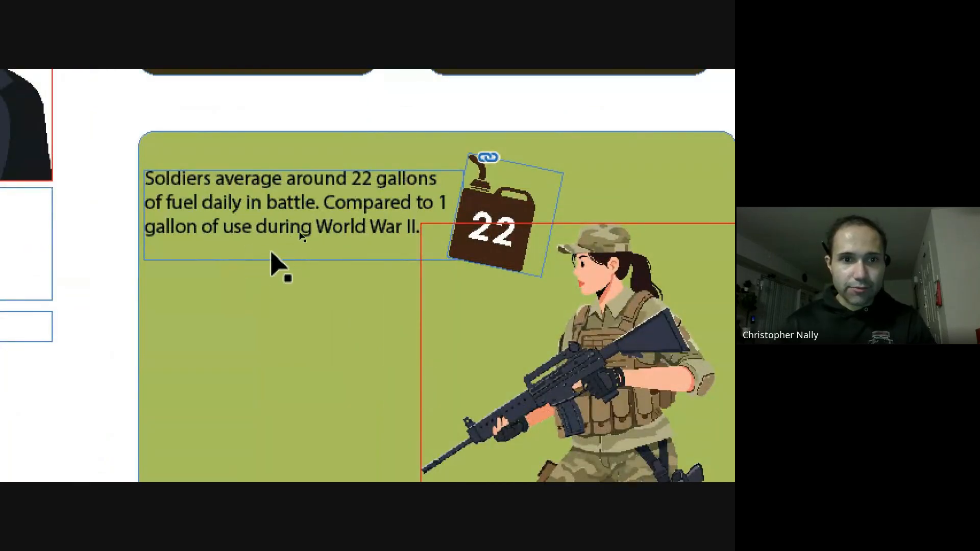
- Duplicate the fuel fact's text frame directly below the original inside the green box
{"action": "left_click", "coordinate": [288, 225]}
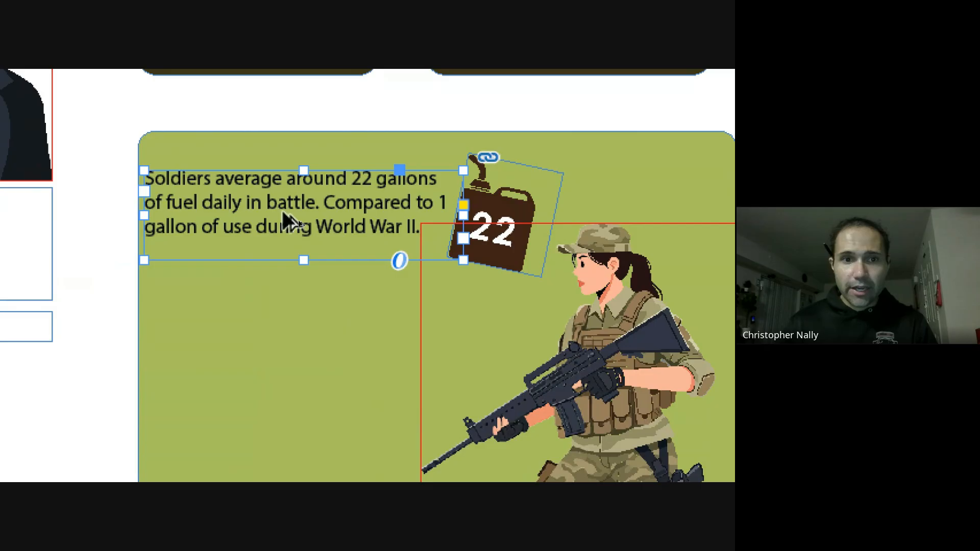
{"action": "left_click_drag", "start_coordinate": [279, 204], "coordinate": [284, 329]}
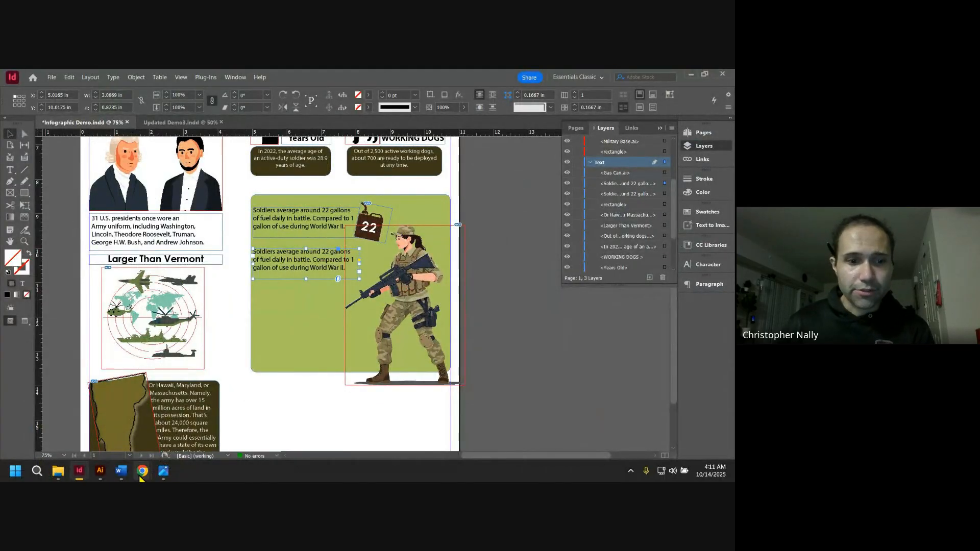
- Copy "Women Were First Allowed to Become Soldiers During WWII." from the Word data sheet and replace the duplicated frame's text with it in InDesign
{"action": "left_click", "coordinate": [122, 471]}
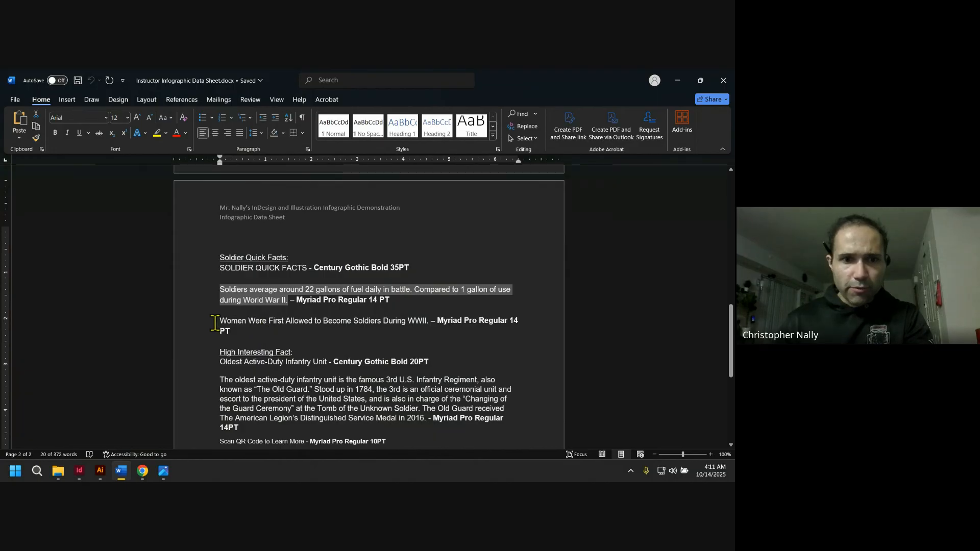
{"action": "left_click_drag", "start_coordinate": [225, 320], "coordinate": [430, 320]}
{"action": "key", "text": "ctrl+c"}
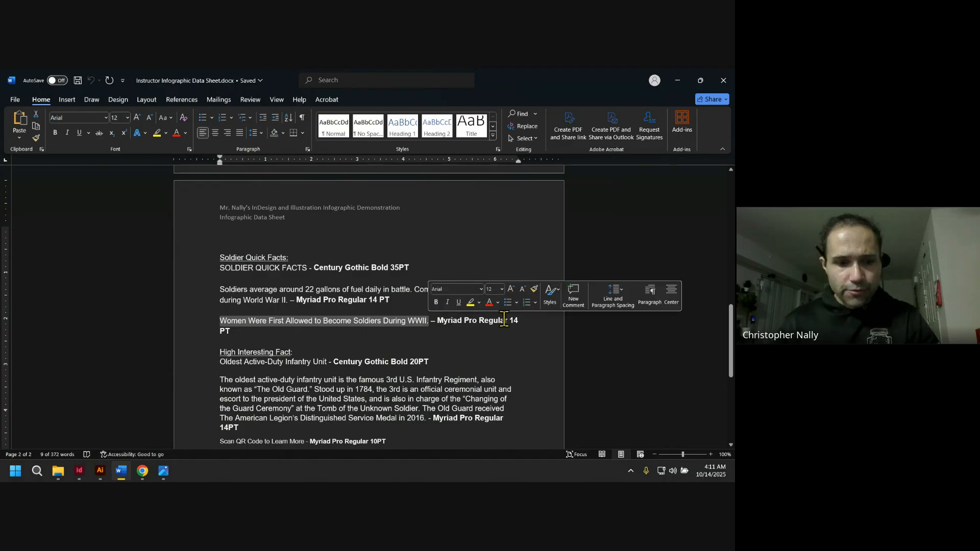
{"action": "left_click", "coordinate": [678, 81]}
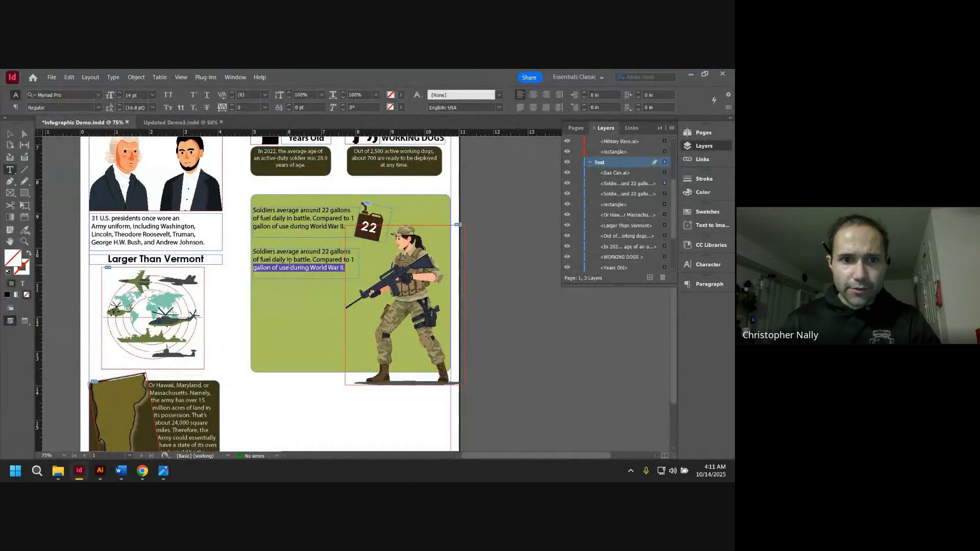
{"action": "key", "text": "ctrl+a"}
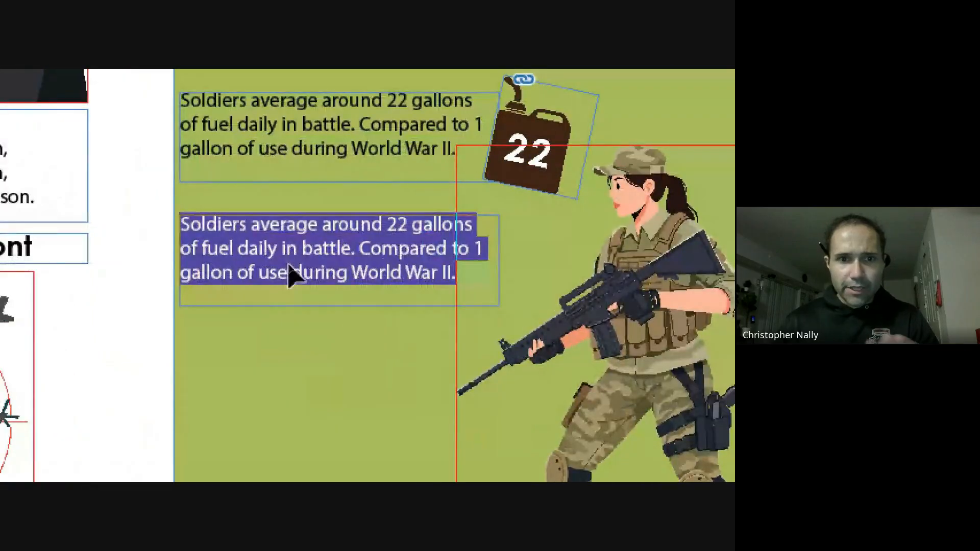
{"action": "key", "text": "ctrl+v"}
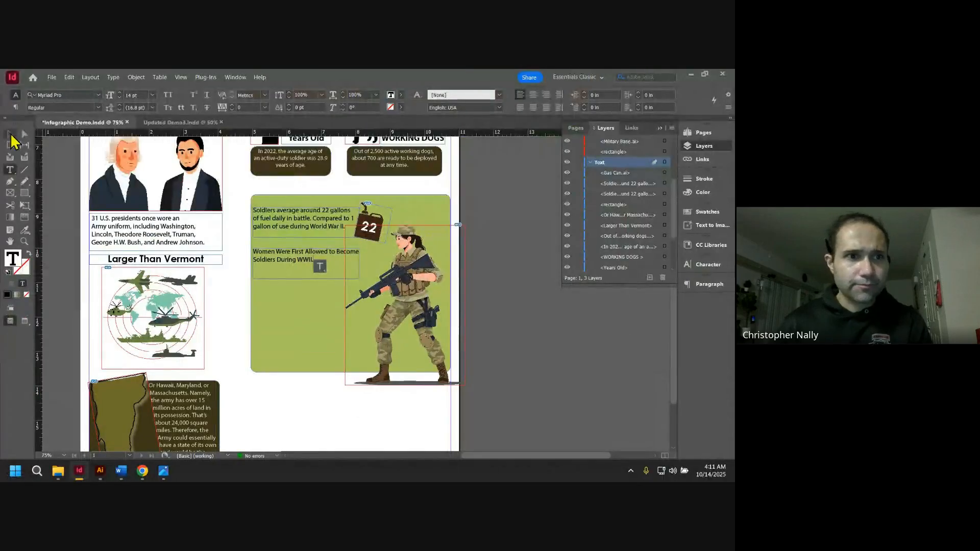
{"action": "key", "text": "Escape"}
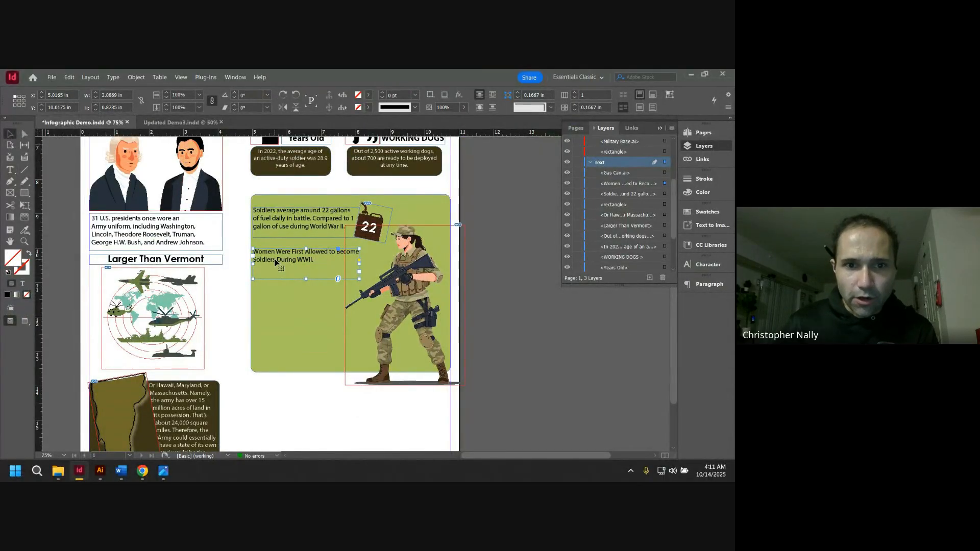
- Shorten the women soldiers fact's frame to fit its two lines and shift it right, beside the soldier's torso
{"action": "left_click_drag", "start_coordinate": [275, 261], "coordinate": [324, 264]}
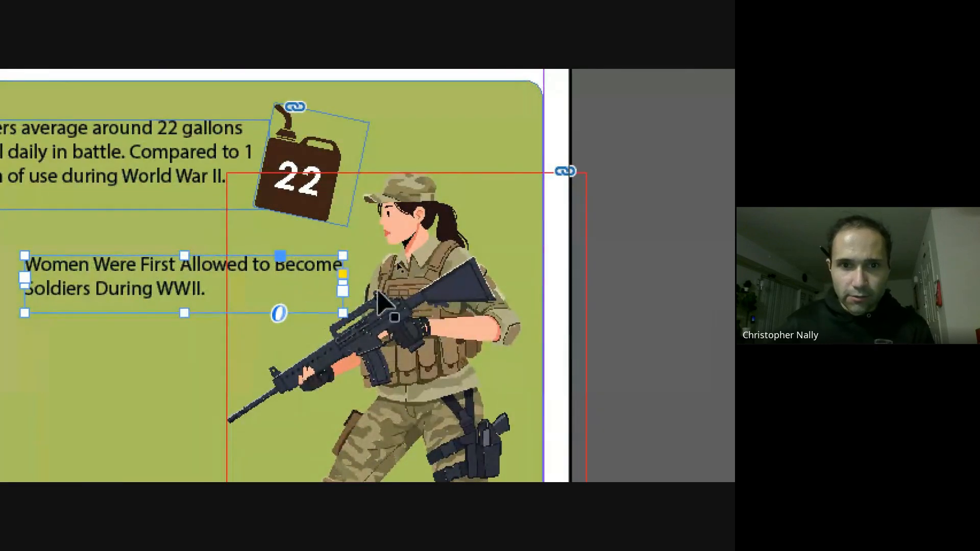
{"action": "mouse_move", "coordinate": [136, 293]}
{"action": "left_mouse_down"}
{"action": "mouse_move", "coordinate": [131, 300]}
{"action": "mouse_move", "coordinate": [136, 288]}
{"action": "mouse_move", "coordinate": [144, 302]}
{"action": "left_mouse_up"}
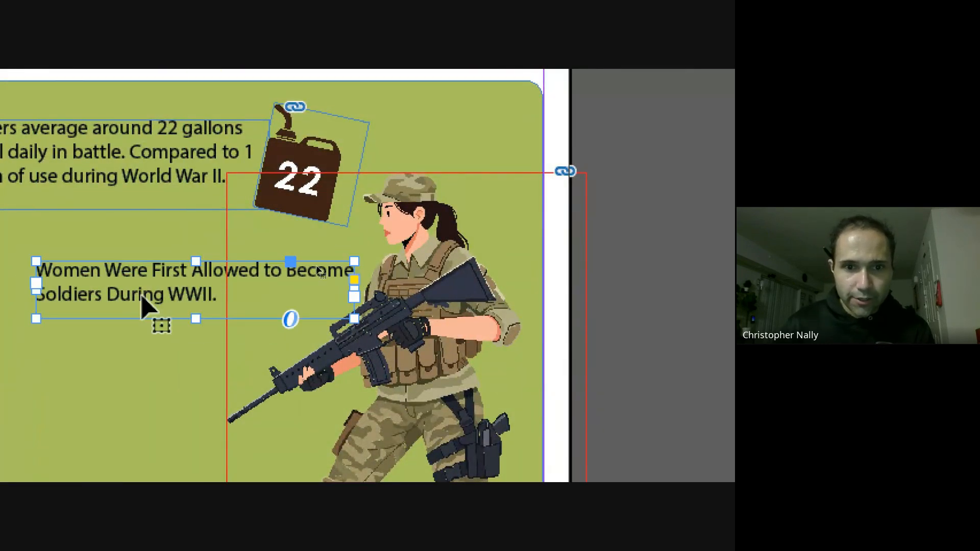
{"action": "left_click", "coordinate": [602, 208]}
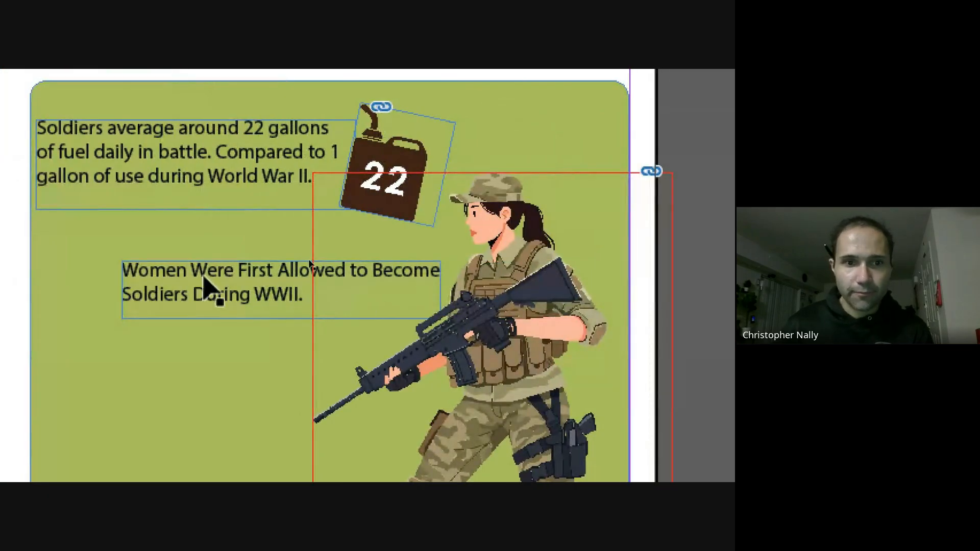
- Narrow the women soldiers fact's frame from its left side so the first line breaks after "Allowed to"
{"action": "left_click_drag", "start_coordinate": [442, 278], "coordinate": [452, 286]}
{"action": "left_click_drag", "start_coordinate": [122, 293], "coordinate": [149, 293]}
{"action": "mouse_move", "coordinate": [243, 284]}
{"action": "left_mouse_down"}
{"action": "mouse_move", "coordinate": [257, 280]}
{"action": "mouse_move", "coordinate": [242, 283]}
{"action": "left_mouse_up"}
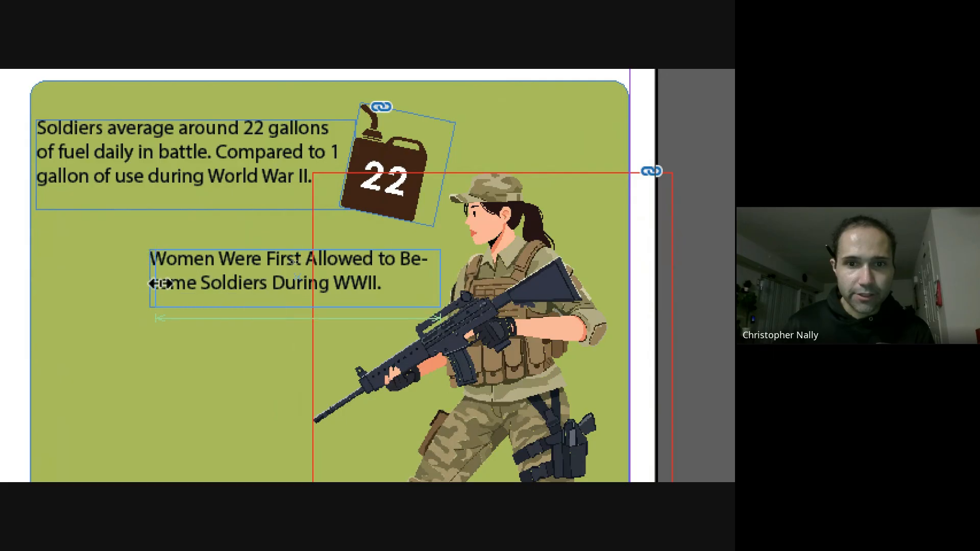
{"action": "left_click_drag", "start_coordinate": [154, 282], "coordinate": [173, 282]}
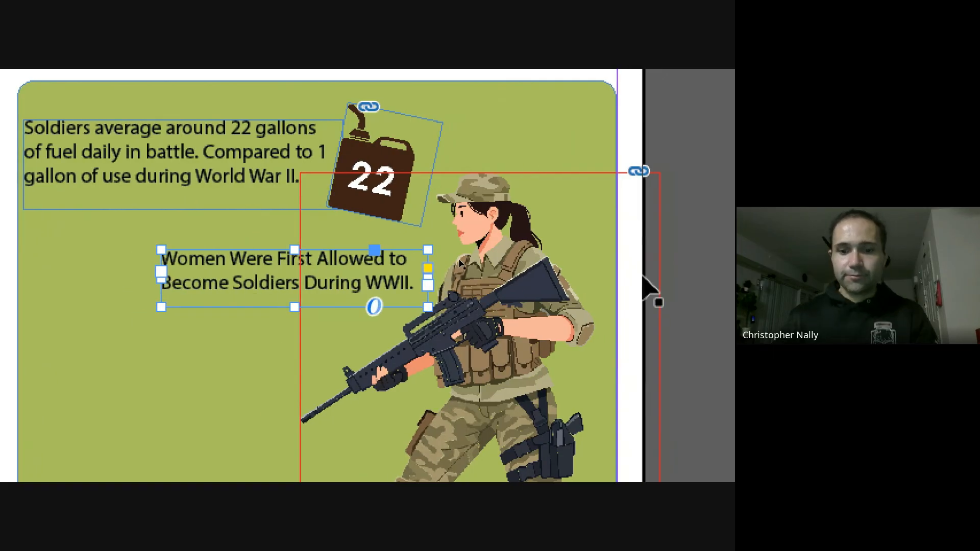
{"action": "key", "text": "super+Escape"}
{"action": "left_click", "coordinate": [498, 231]}
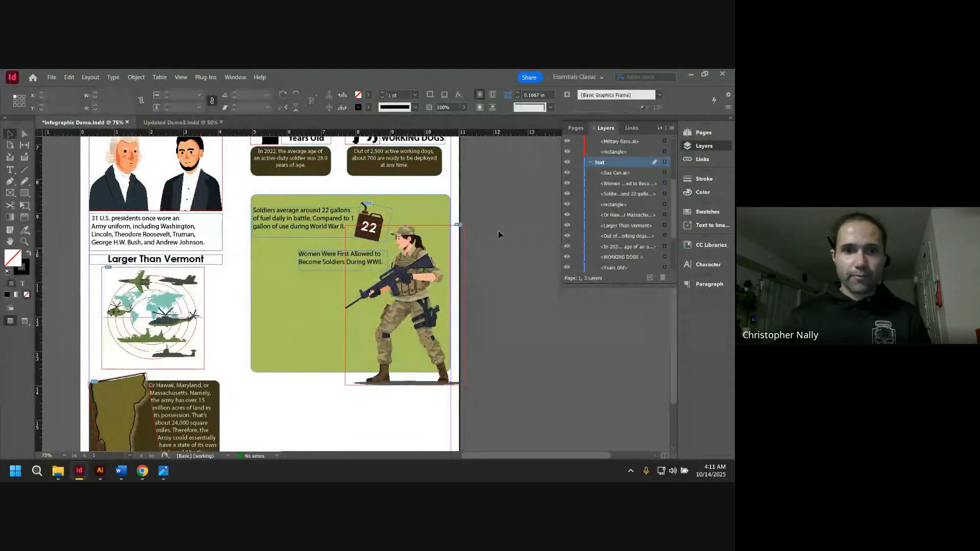
- Nudge the women soldiers fact's frame slightly down beside the soldier illustration
{"action": "left_click", "coordinate": [362, 263]}
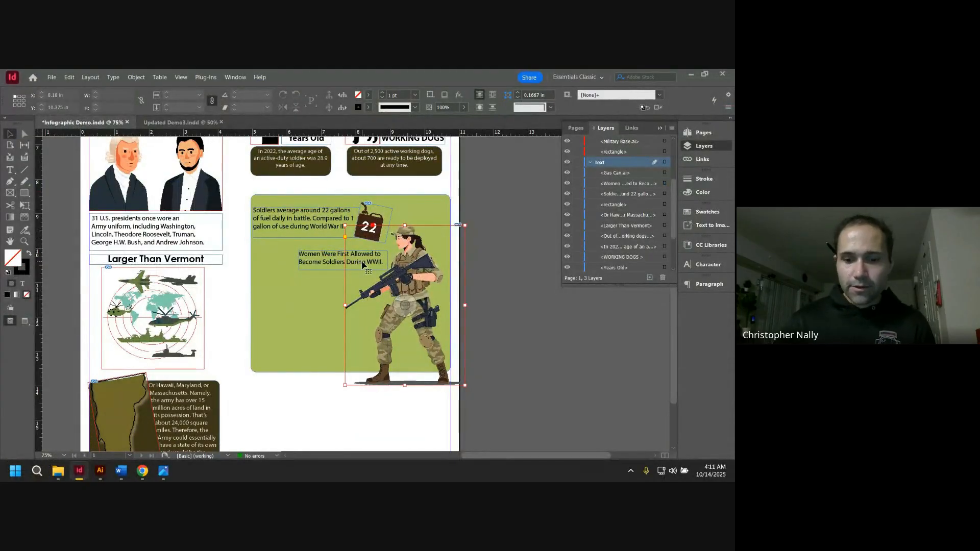
{"action": "left_click", "coordinate": [489, 240]}
{"action": "left_click_drag", "start_coordinate": [331, 267], "coordinate": [332, 270]}
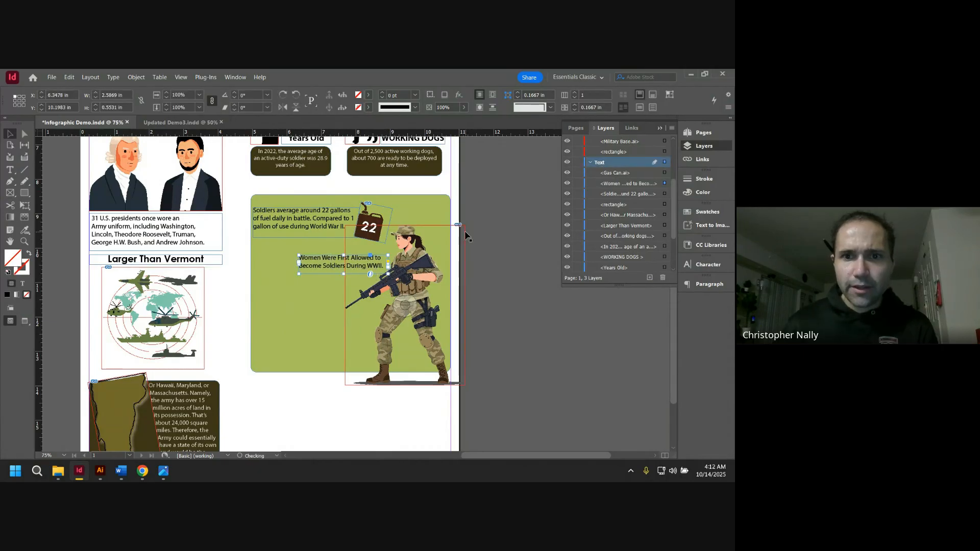
{"action": "left_click", "coordinate": [482, 226]}
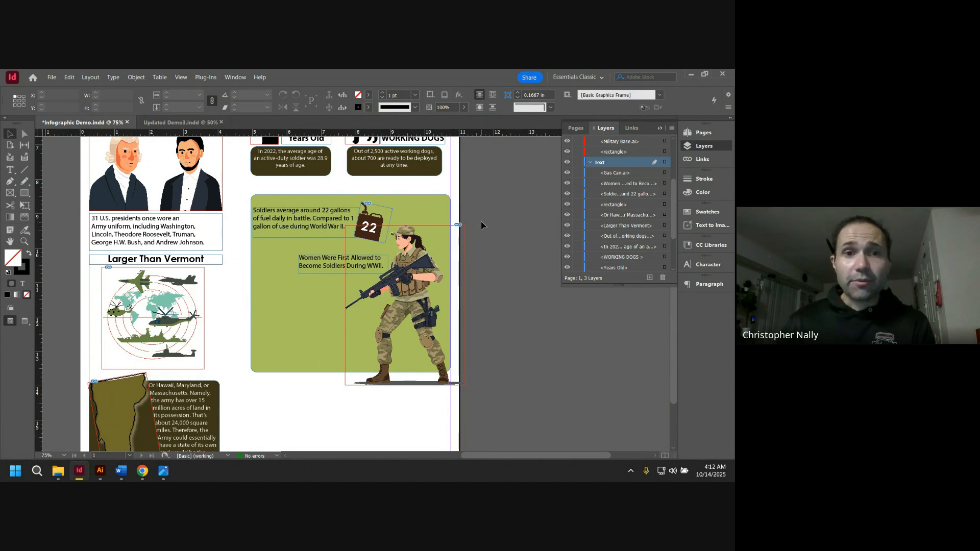
- Place Female Soldier.png at about 0.99 by 1.4 in, left of the women soldiers fact inside the green box
{"action": "left_click", "coordinate": [52, 78]}
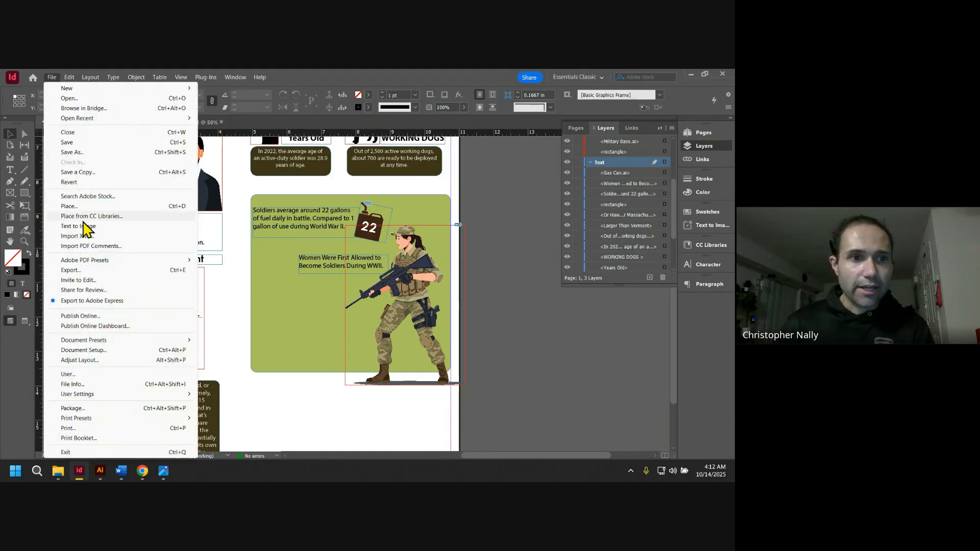
{"action": "left_click", "coordinate": [79, 208]}
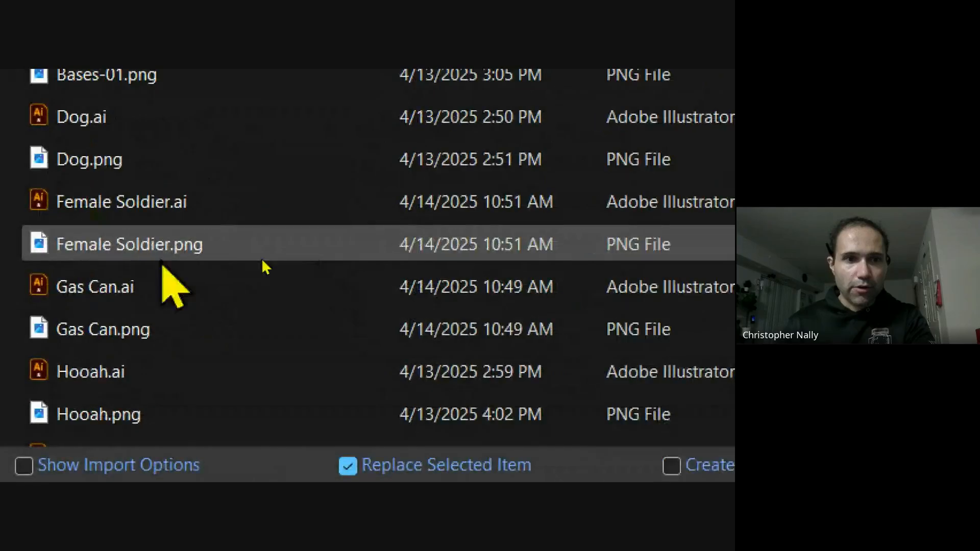
{"action": "left_click", "coordinate": [153, 253]}
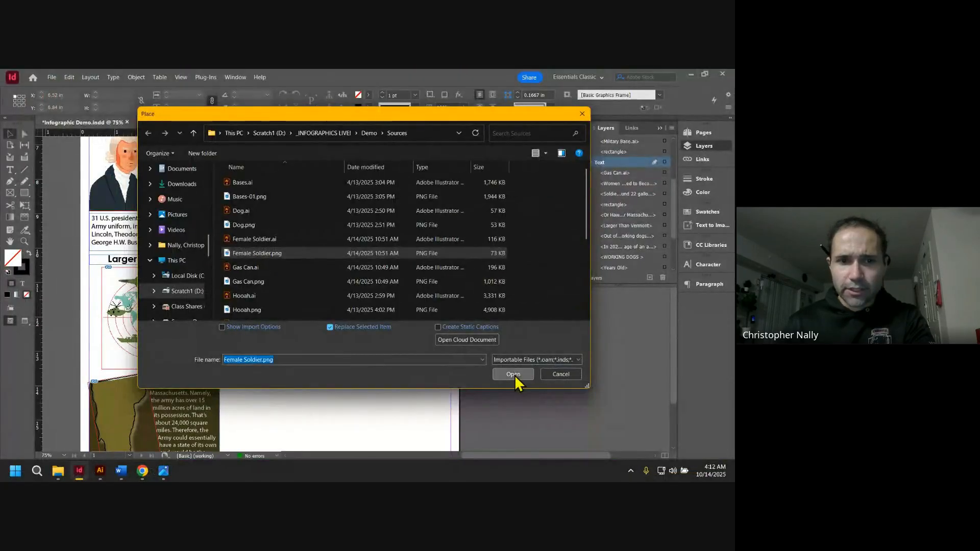
{"action": "left_click", "coordinate": [650, 439]}
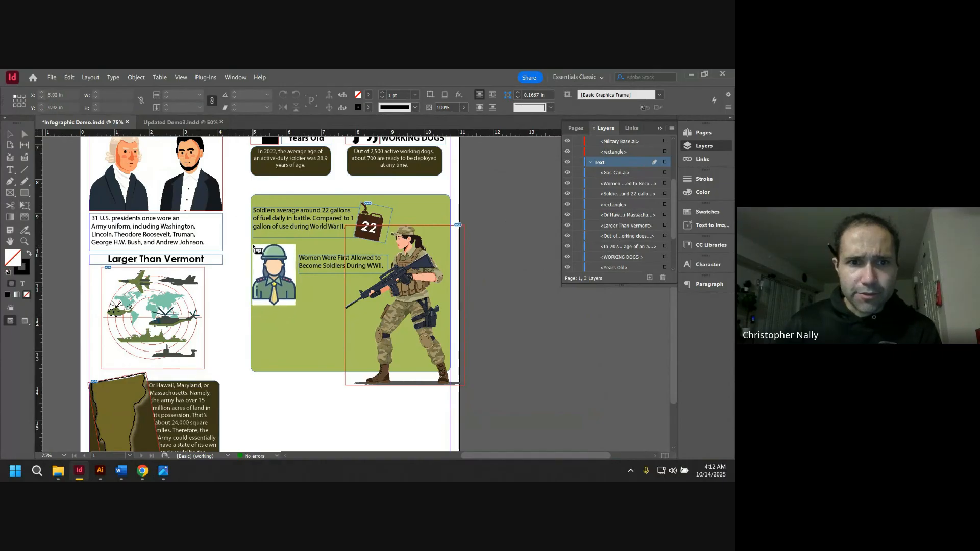
{"action": "left_click_drag", "start_coordinate": [255, 245], "coordinate": [296, 292]}
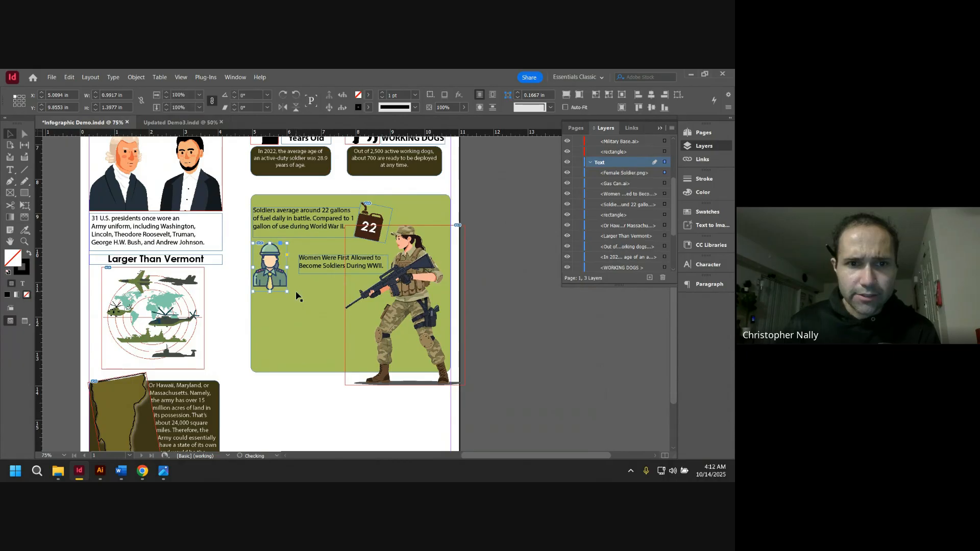
- Nudge the female soldier icon slightly right and move the women soldiers fact's frame left, close beside the icon
{"action": "left_click_drag", "start_coordinate": [280, 276], "coordinate": [285, 277]}
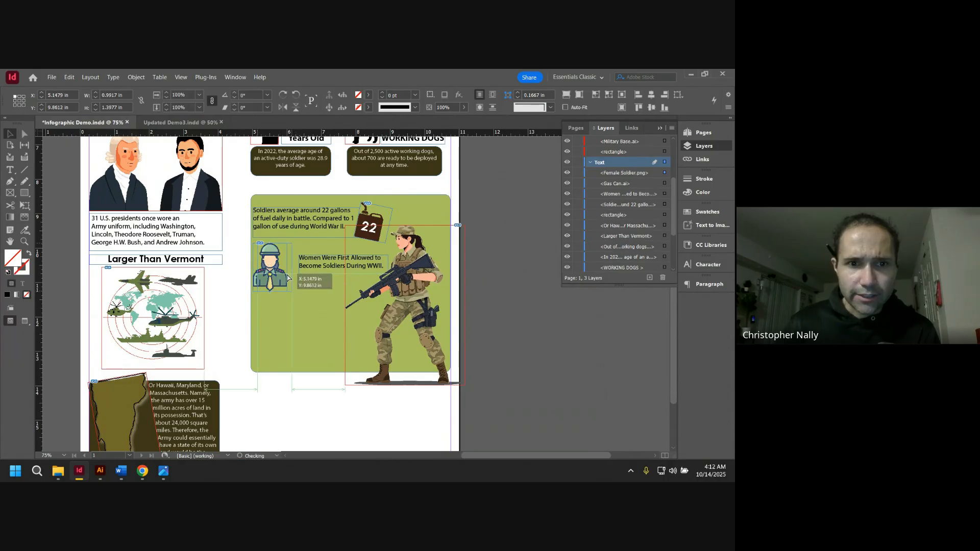
{"action": "left_click", "coordinate": [499, 246]}
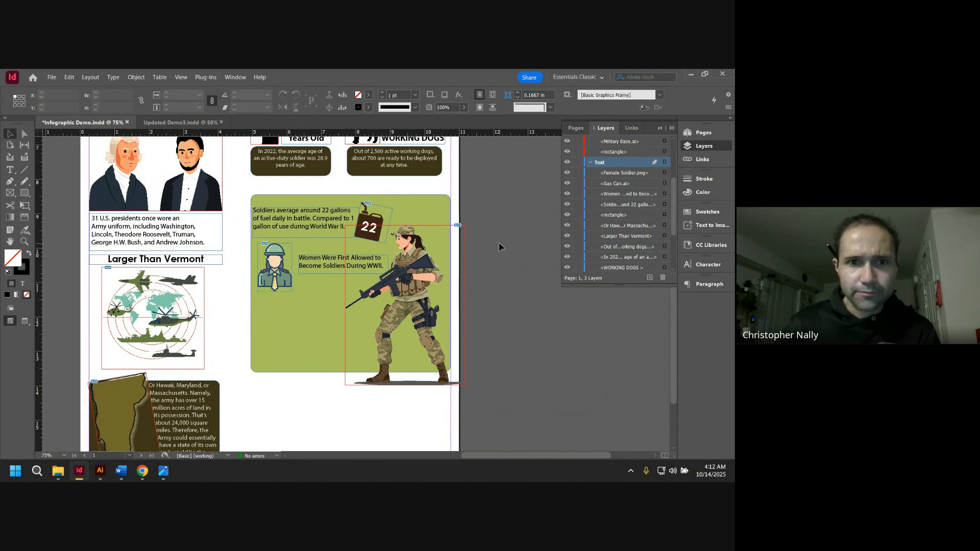
{"action": "left_click", "coordinate": [286, 276]}
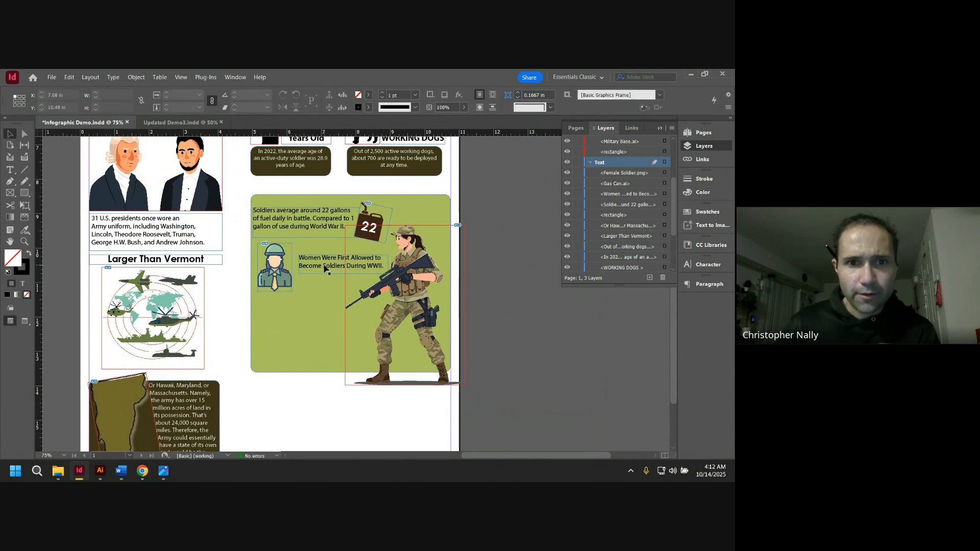
{"action": "left_click_drag", "start_coordinate": [326, 269], "coordinate": [315, 269]}
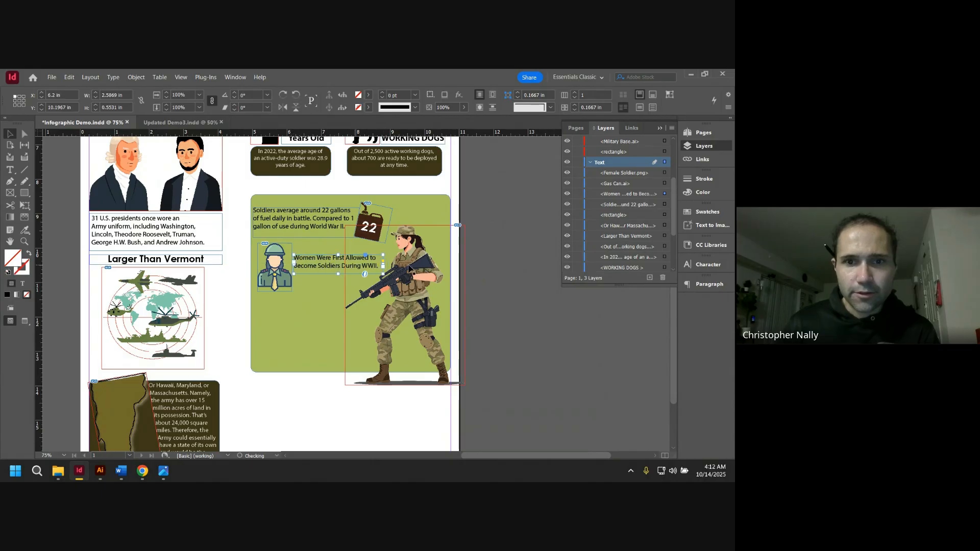
{"action": "left_click", "coordinate": [514, 262]}
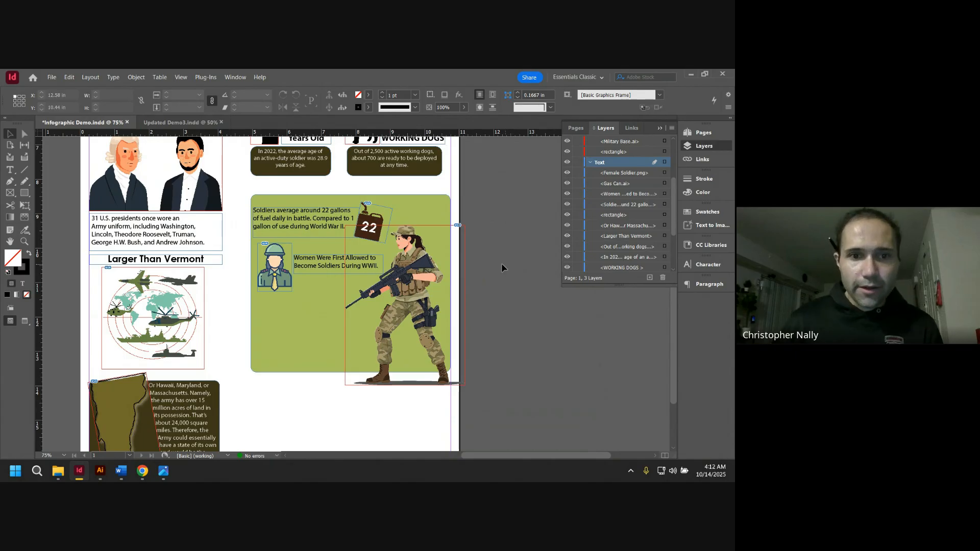
{"action": "left_click_drag", "start_coordinate": [284, 281], "coordinate": [282, 282]}
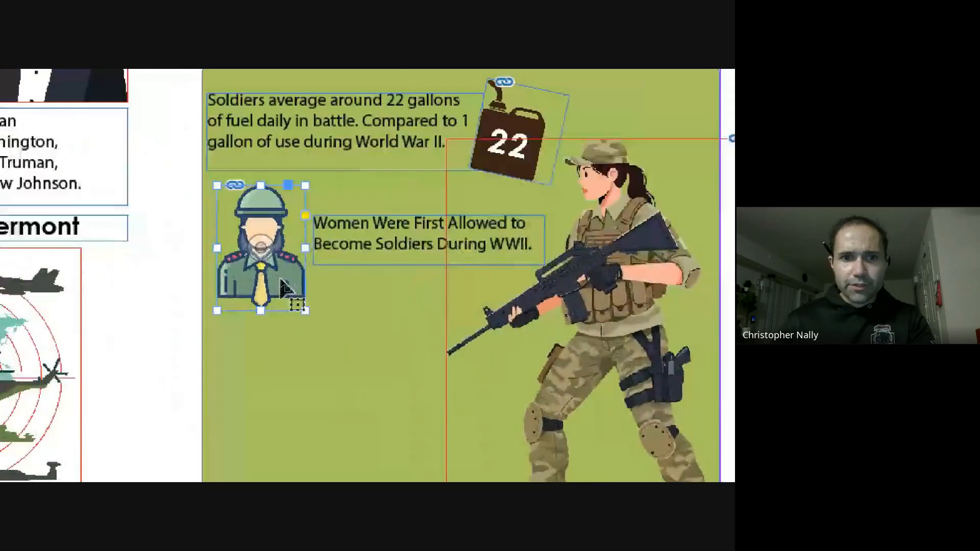
- Duplicate the women soldiers fact's text frame below the female soldier icon inside the green box
{"action": "left_click", "coordinate": [408, 250]}
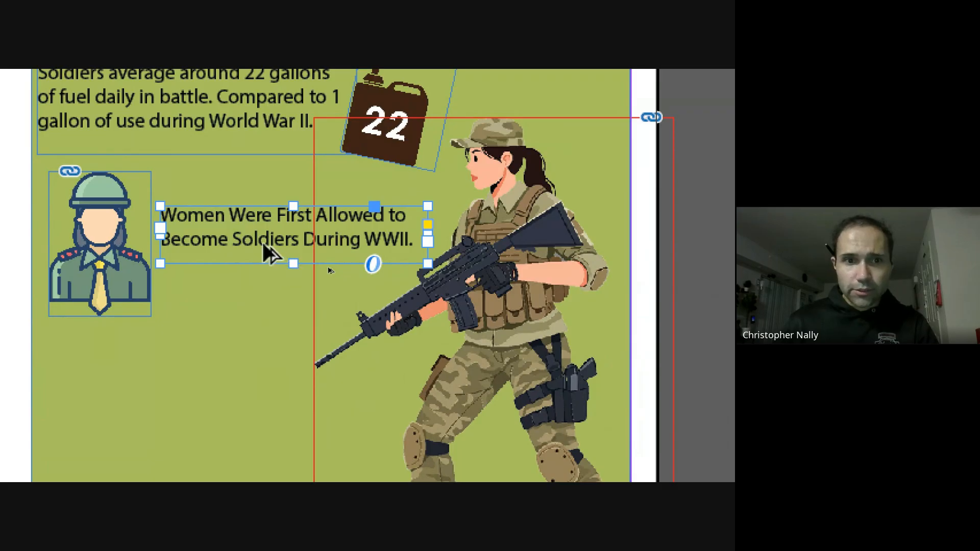
{"action": "left_click_drag", "start_coordinate": [265, 248], "coordinate": [155, 409]}
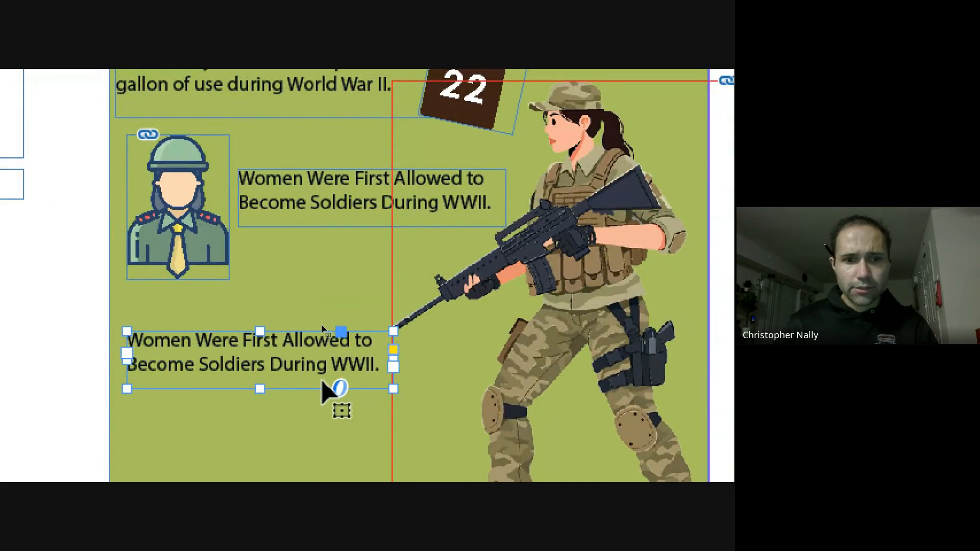
{"action": "key", "text": "ctrl+0"}
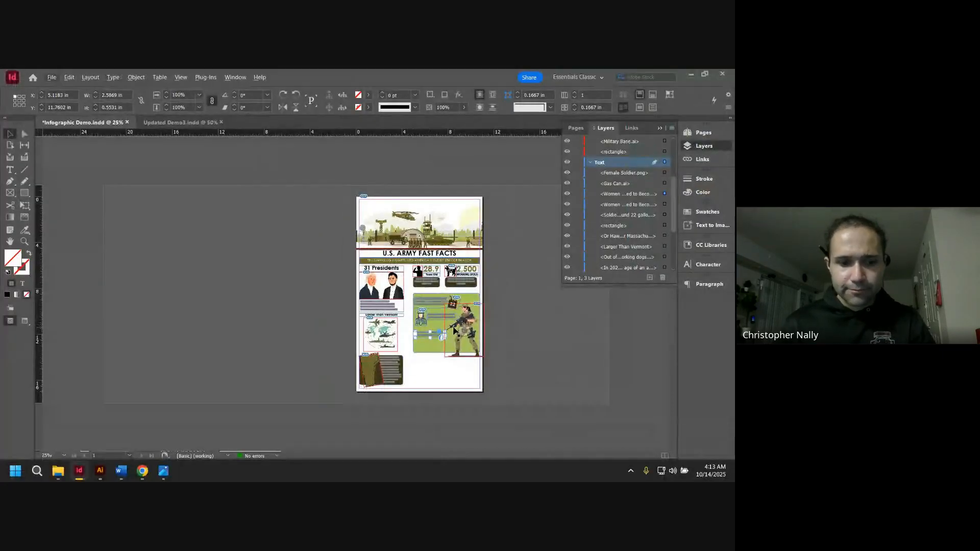
{"action": "key", "text": "ctrl+1"}
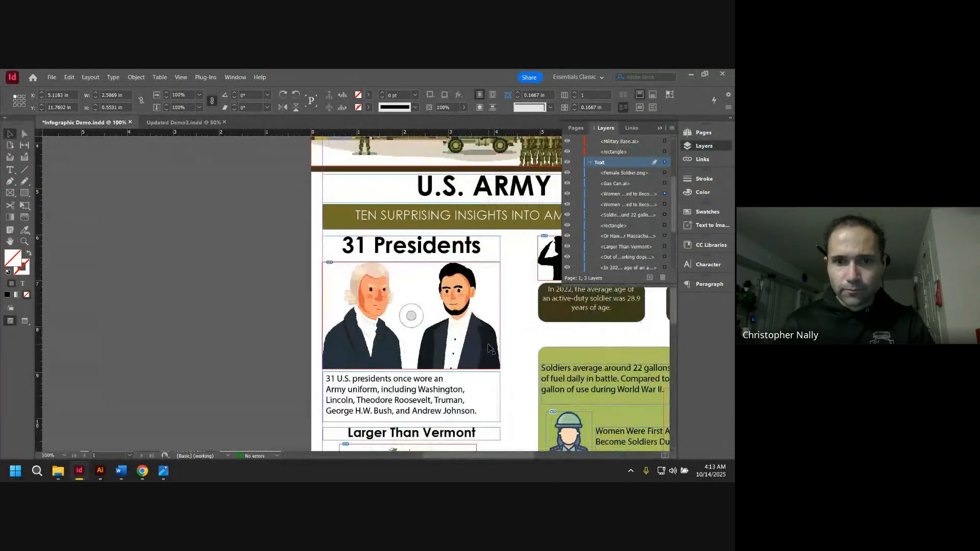
{"action": "left_click_drag", "start_coordinate": [609, 442], "coordinate": [305, 223]}
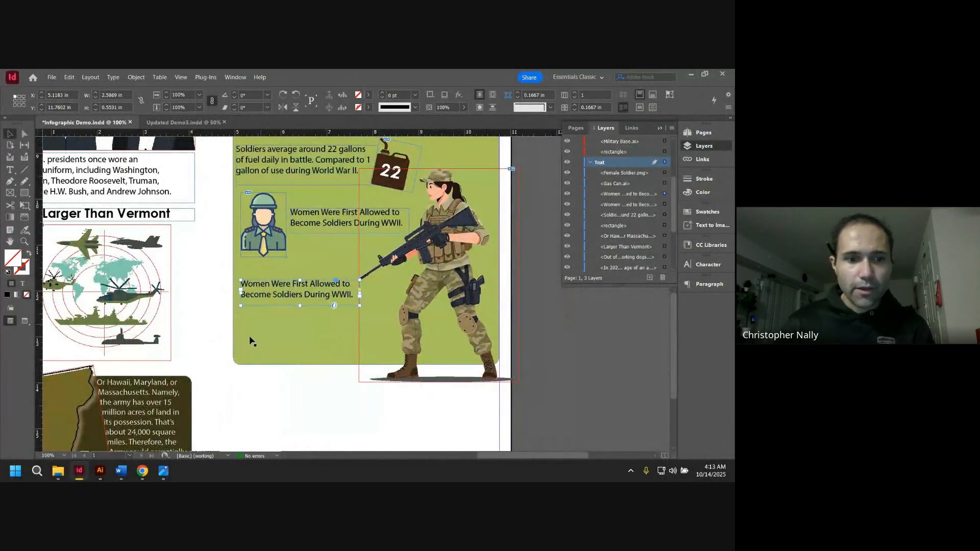
- Check the Word data sheet for the section heading, and in InDesign move the duplicated frame over the green box's upper edge
{"action": "left_click", "coordinate": [121, 471]}
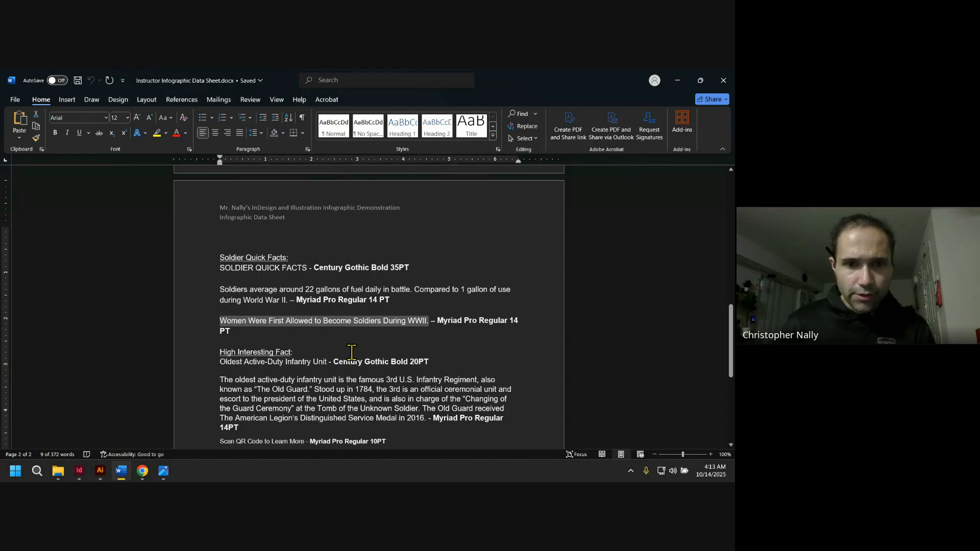
{"action": "left_click", "coordinate": [678, 80]}
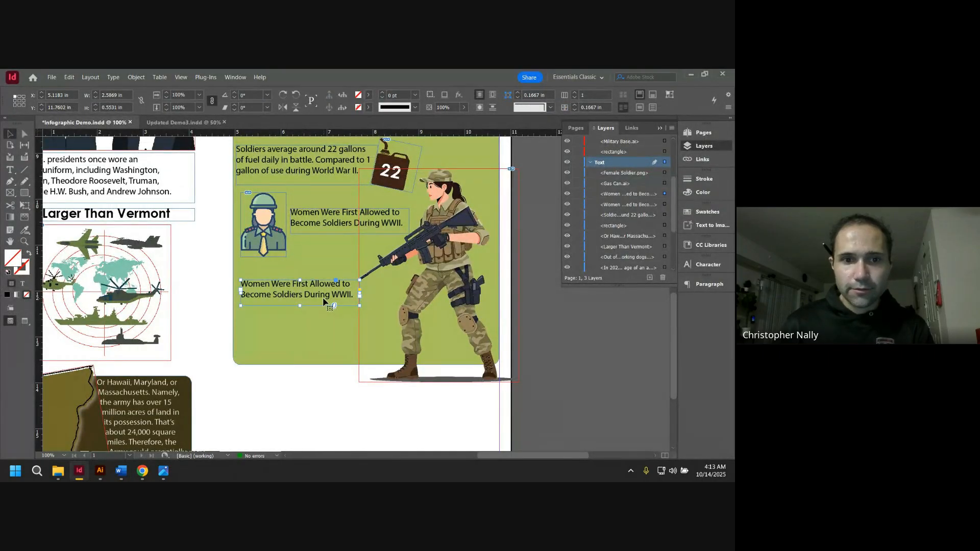
{"action": "left_click_drag", "start_coordinate": [323, 301], "coordinate": [355, 183]}
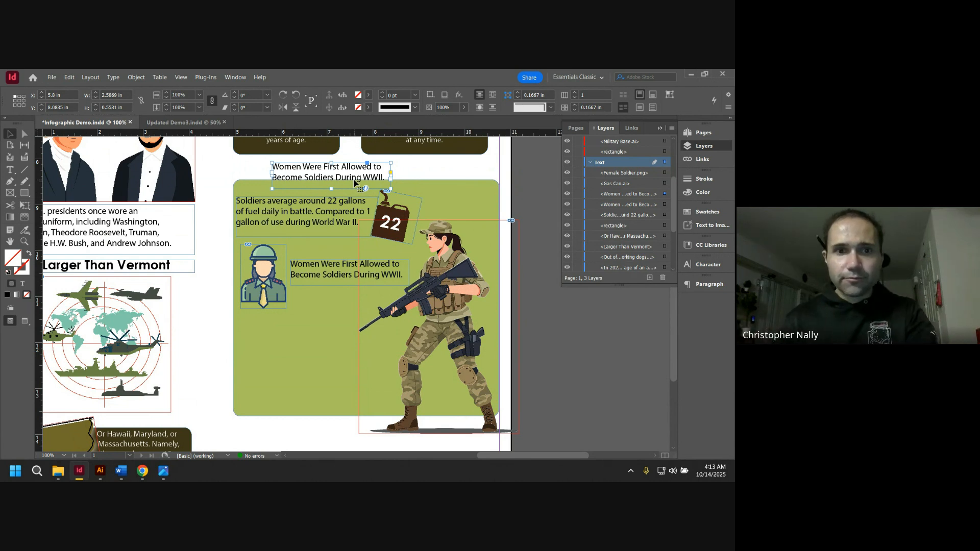
- Copy "SOLDIER QUICK FACTS" from the Word data sheet and replace the text of the moved frame with it in InDesign
{"action": "left_click", "coordinate": [126, 474]}
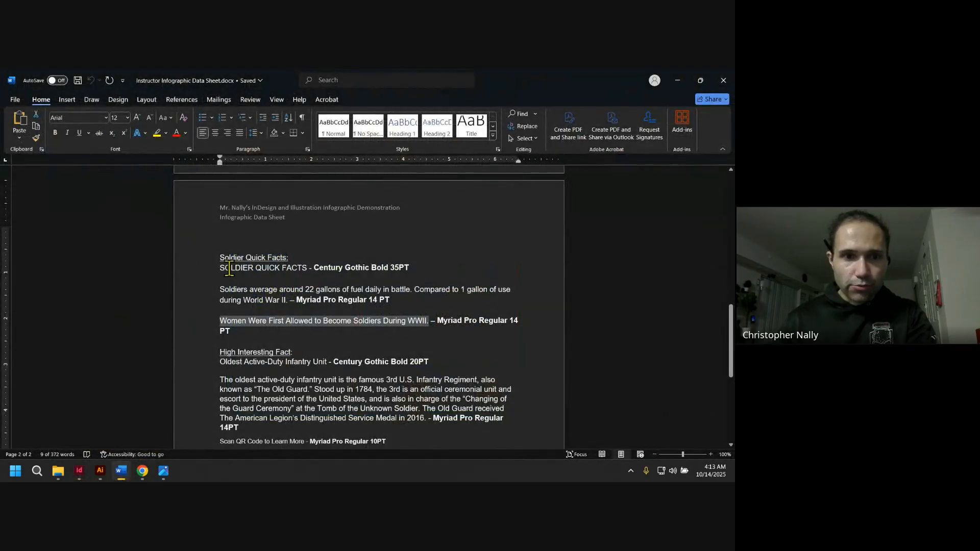
{"action": "left_click_drag", "start_coordinate": [220, 268], "coordinate": [306, 274]}
{"action": "key", "text": "ctrl+c"}
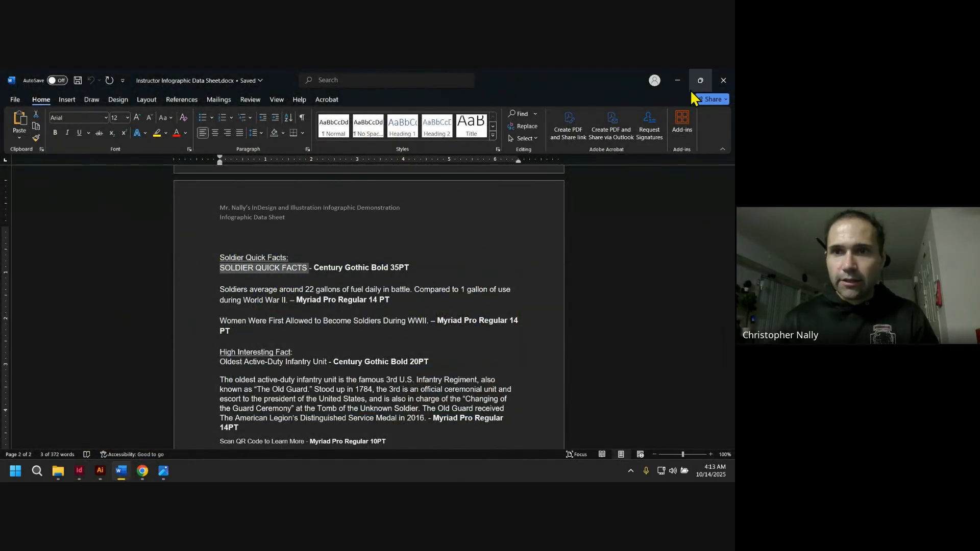
{"action": "left_click", "coordinate": [677, 80]}
{"action": "triple_click", "coordinate": [336, 177]}
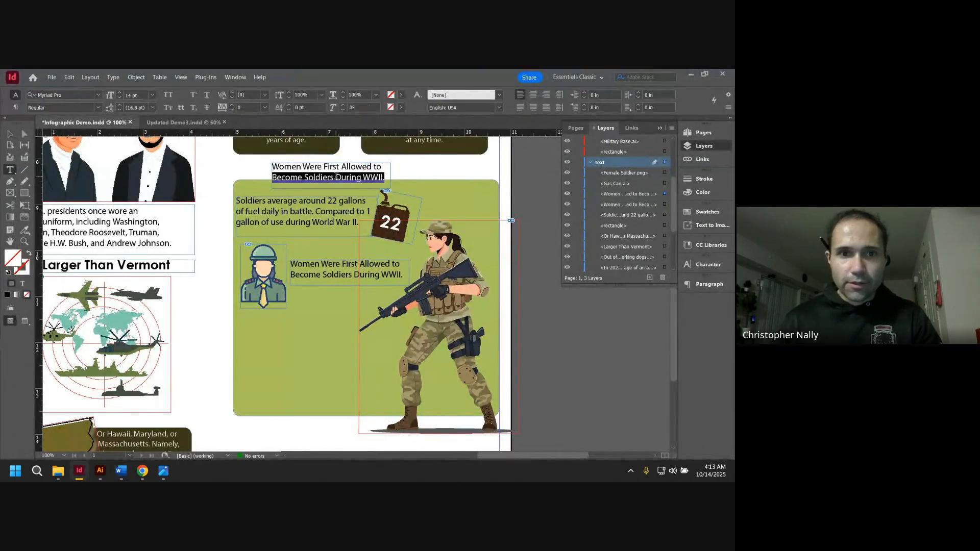
{"action": "key", "text": "ctrl+a"}
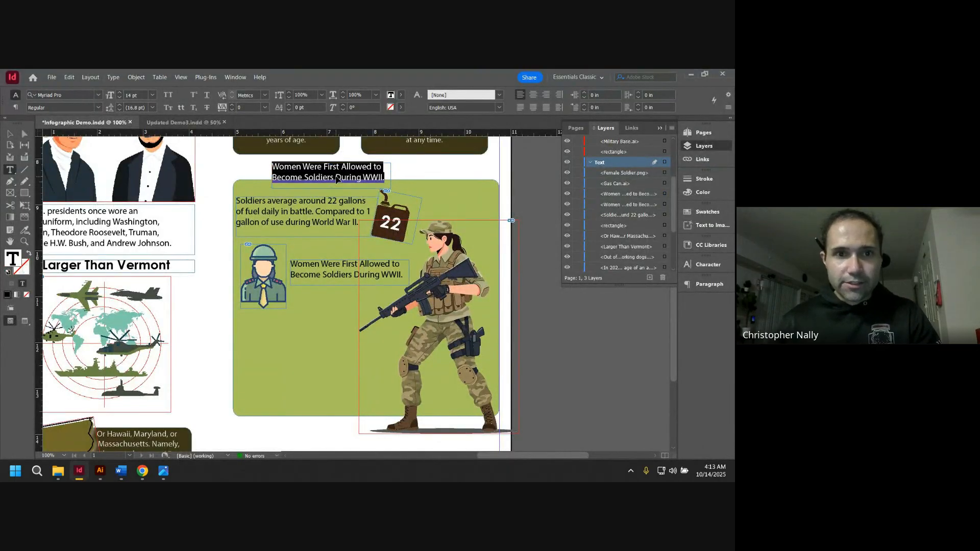
{"action": "key", "text": "ctrl+v"}
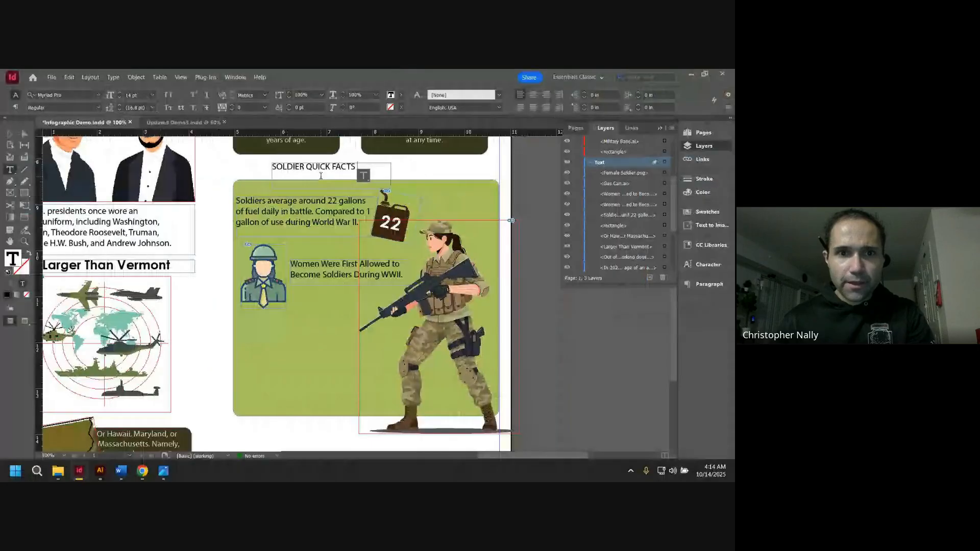
- Format the SOLDIER QUICK FACTS heading in Century Gothic Bold at 35 pt
{"action": "triple_click", "coordinate": [314, 169]}
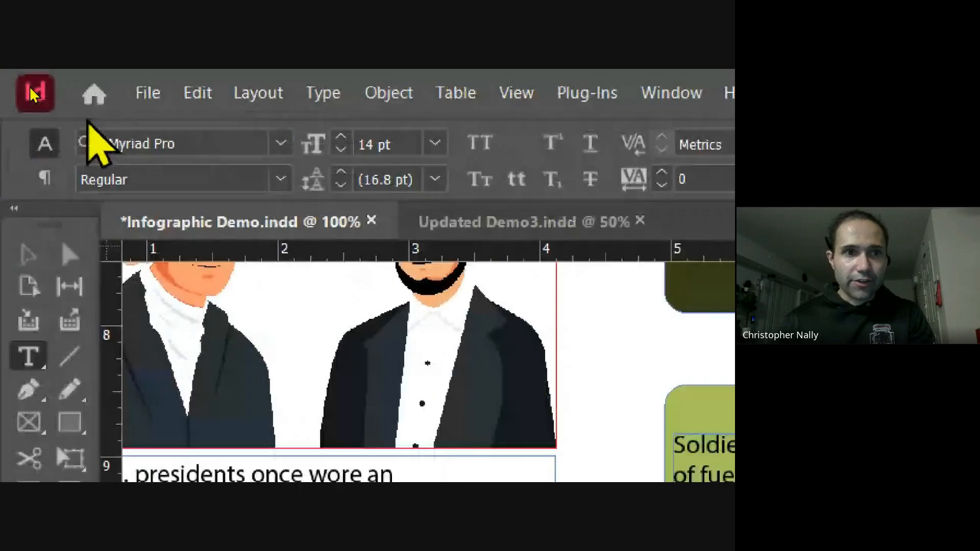
{"action": "left_click", "coordinate": [58, 95]}
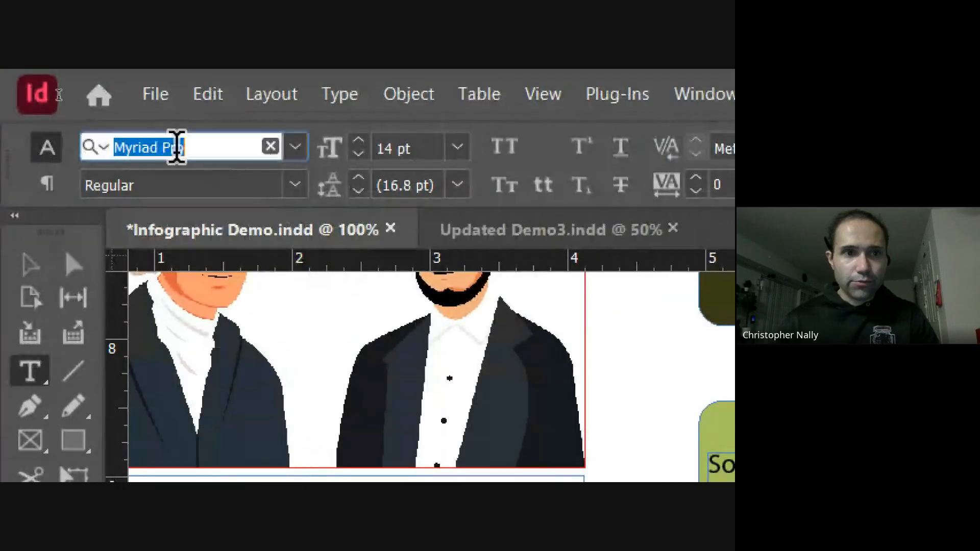
{"action": "type", "text": "centu"}
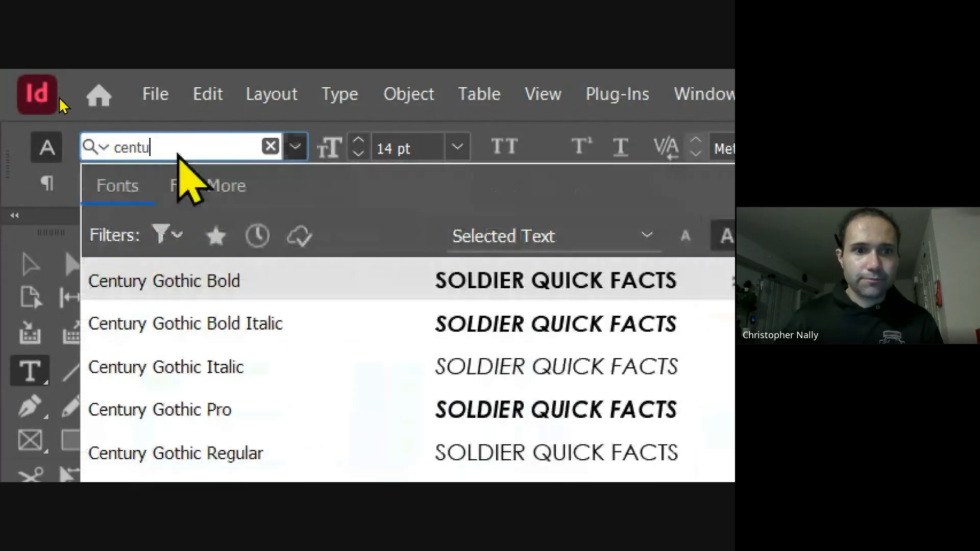
{"action": "left_click", "coordinate": [237, 296]}
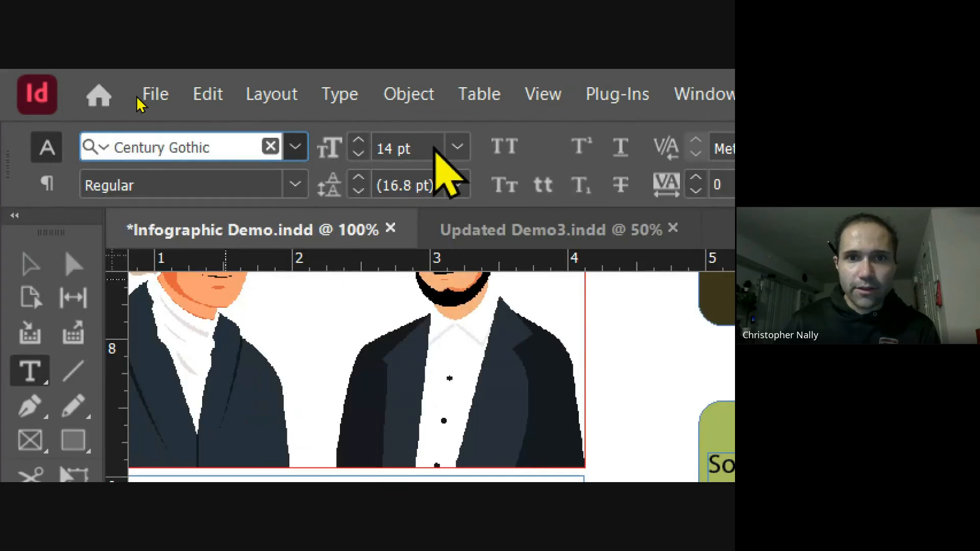
{"action": "left_click", "coordinate": [420, 147]}
{"action": "triple_click", "coordinate": [433, 145]}
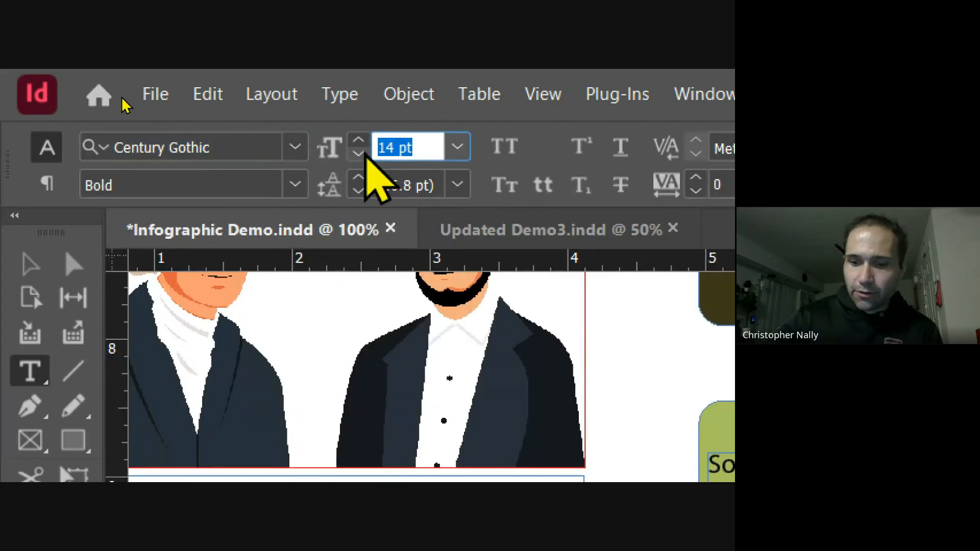
{"action": "type", "text": "35"}
{"action": "key", "text": "Return"}
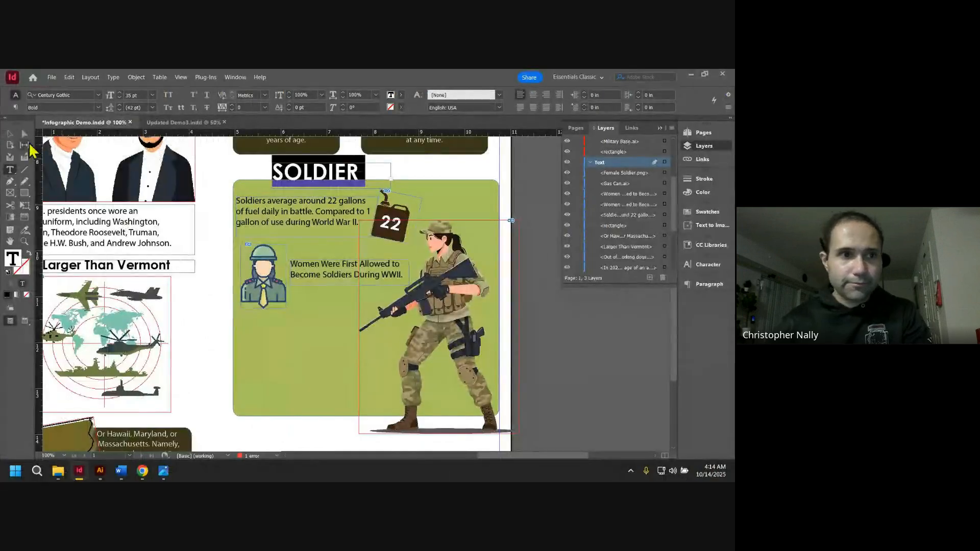
- Widen the heading's text frame on both sides to about 5.6 in so SOLDIER QUICK FACTS fits on one line
{"action": "left_click", "coordinate": [30, 264]}
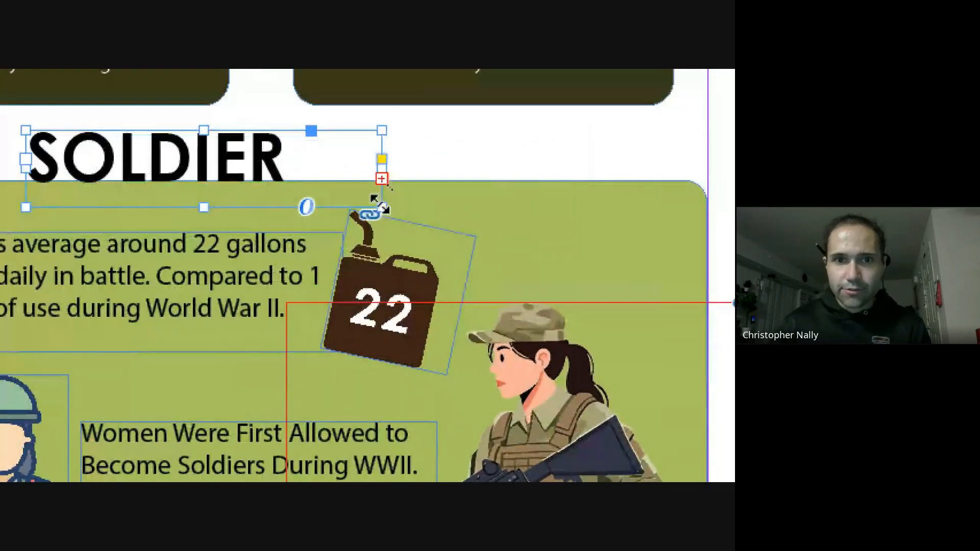
{"action": "left_click_drag", "start_coordinate": [390, 188], "coordinate": [452, 188]}
{"action": "left_click_drag", "start_coordinate": [568, 207], "coordinate": [642, 210]}
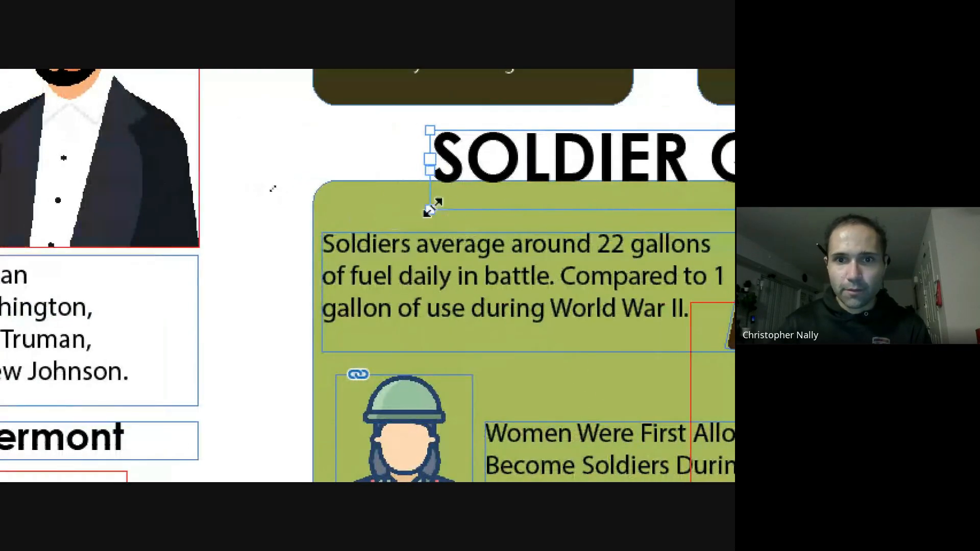
{"action": "left_click_drag", "start_coordinate": [431, 208], "coordinate": [305, 214]}
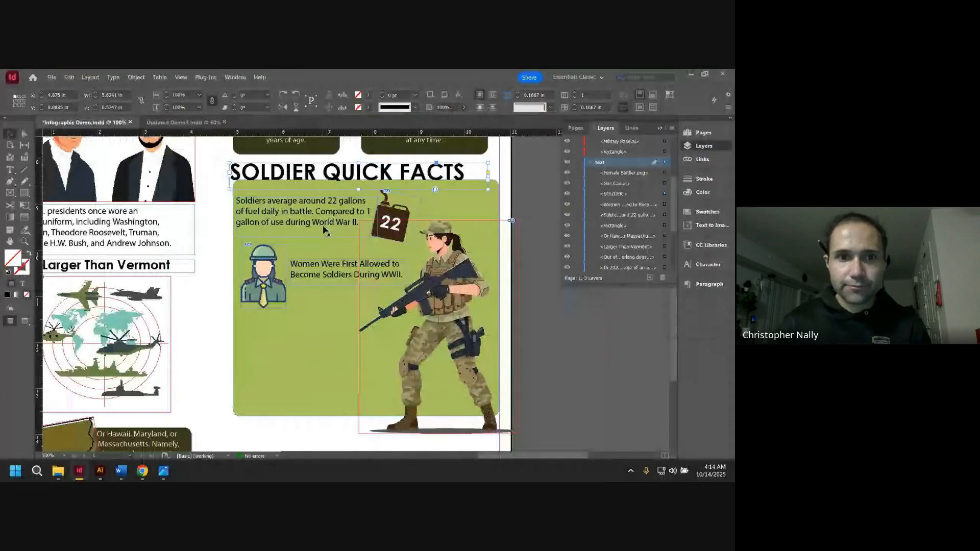
{"action": "left_click", "coordinate": [526, 193]}
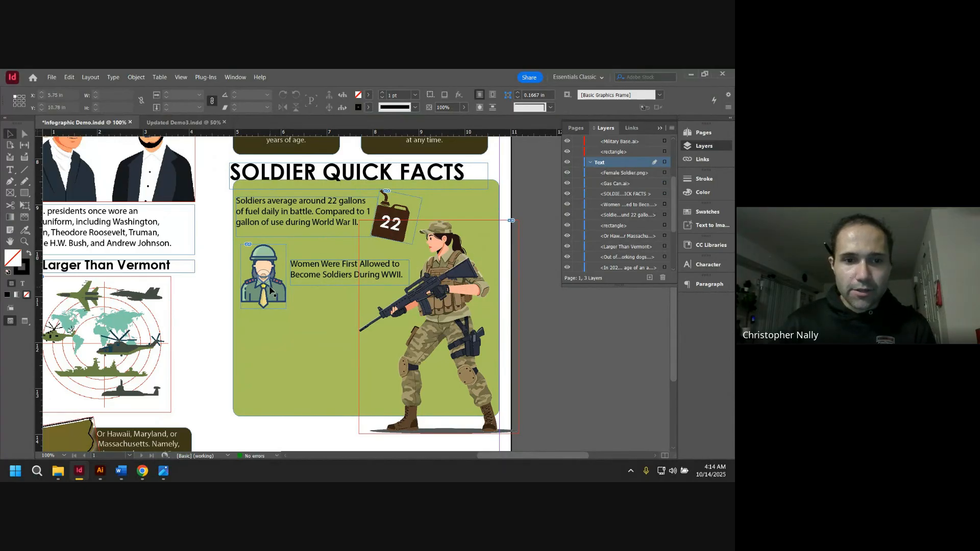
- Move the female soldier icon with its fact slightly down and left, and shift the fuel fact and gas can down together
{"action": "left_click_drag", "start_coordinate": [271, 283], "coordinate": [301, 294]}
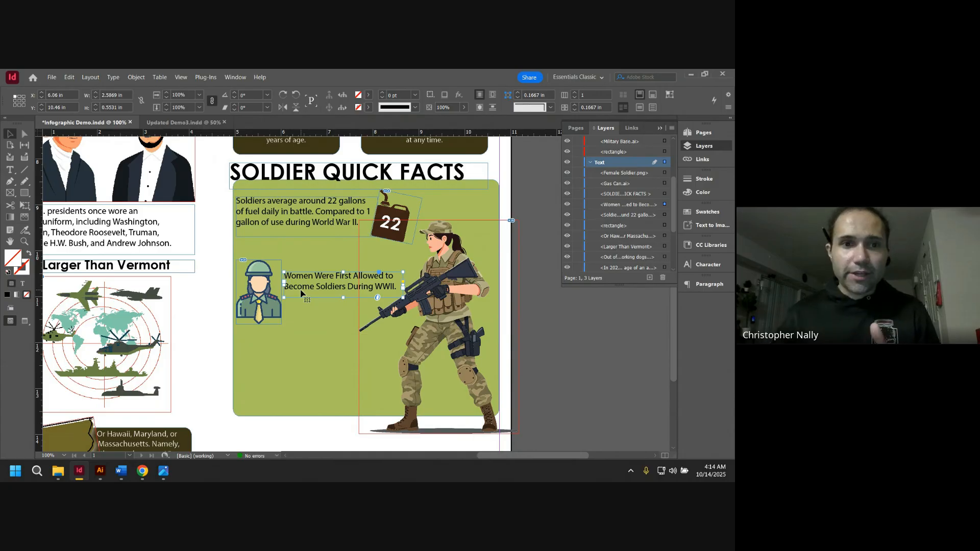
{"action": "left_click", "coordinate": [307, 222]}
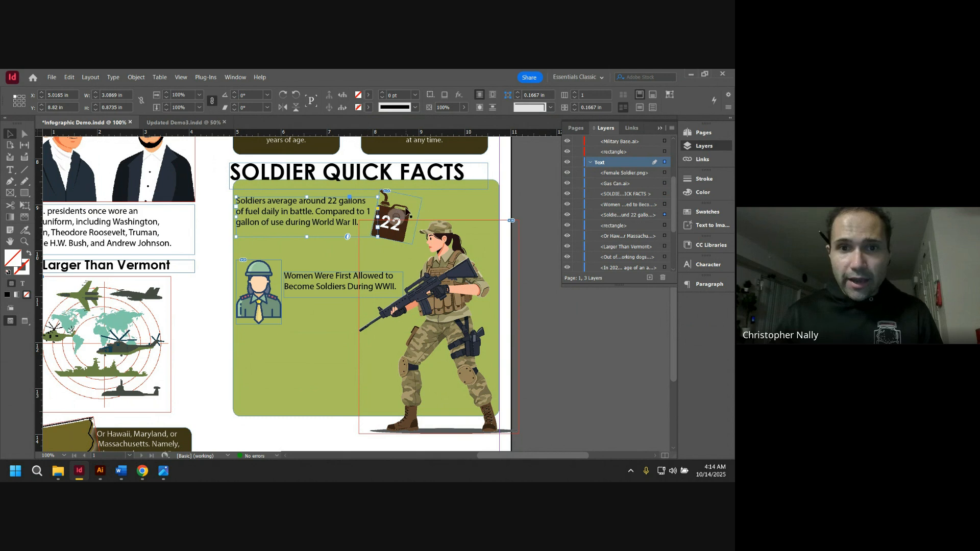
{"action": "left_click", "coordinate": [407, 211]}
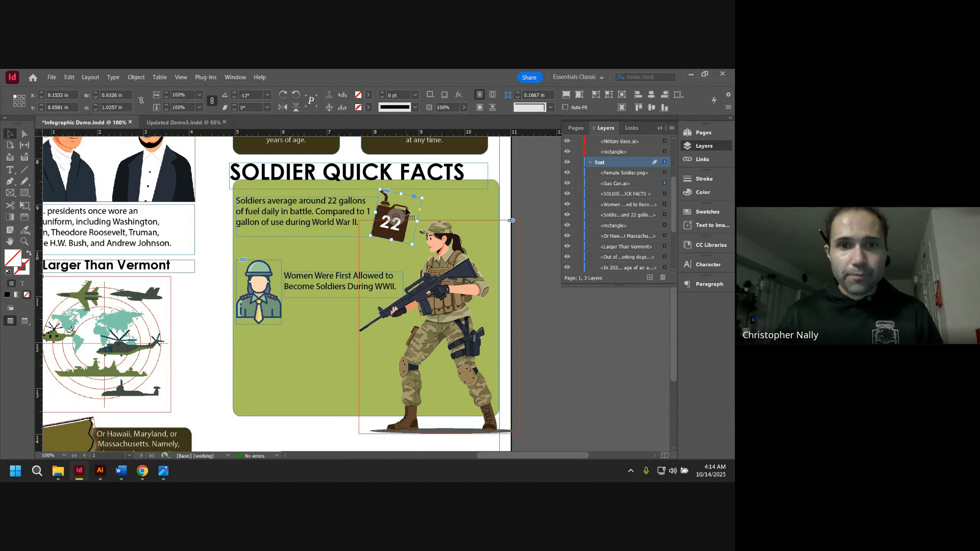
{"action": "left_click", "coordinate": [345, 214]}
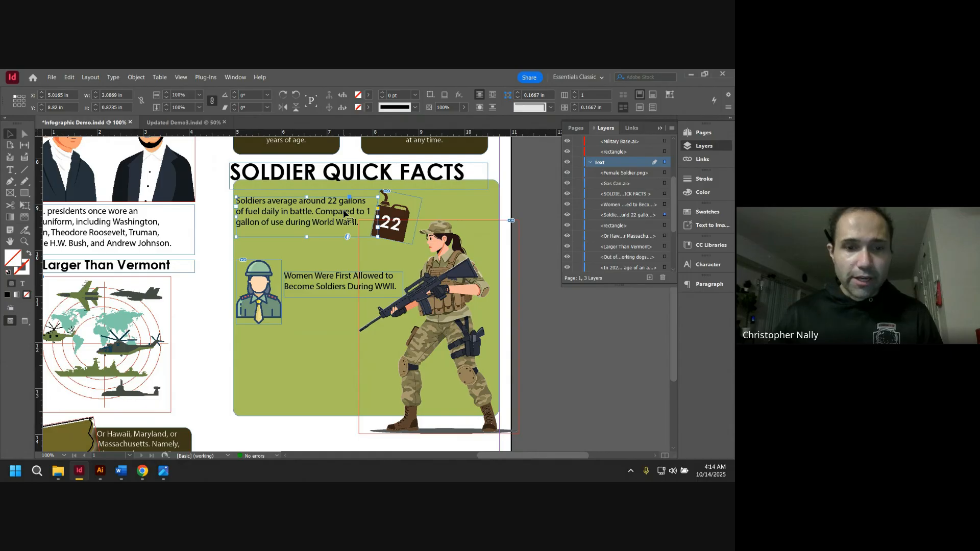
{"action": "left_click", "coordinate": [412, 212], "text": "shift"}
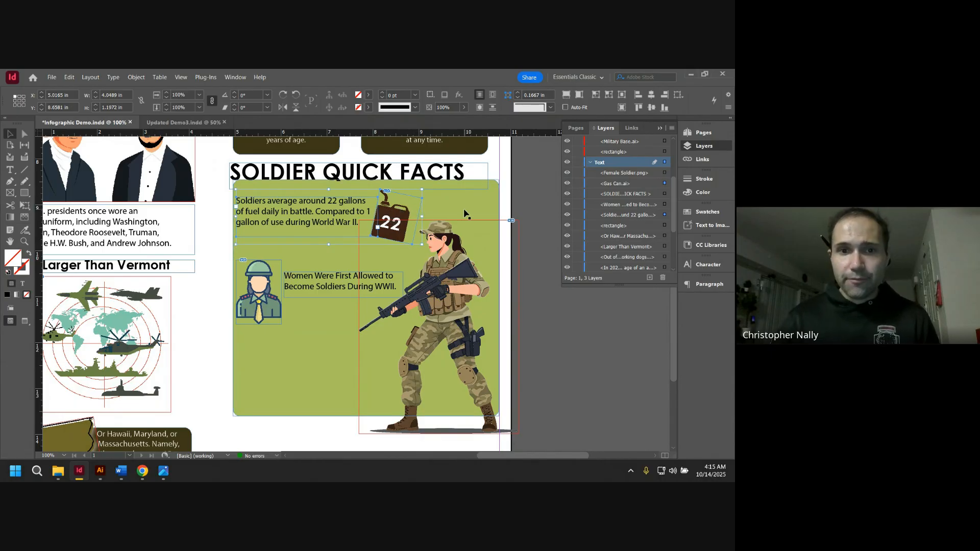
{"action": "left_click_drag", "start_coordinate": [354, 213], "coordinate": [351, 226]}
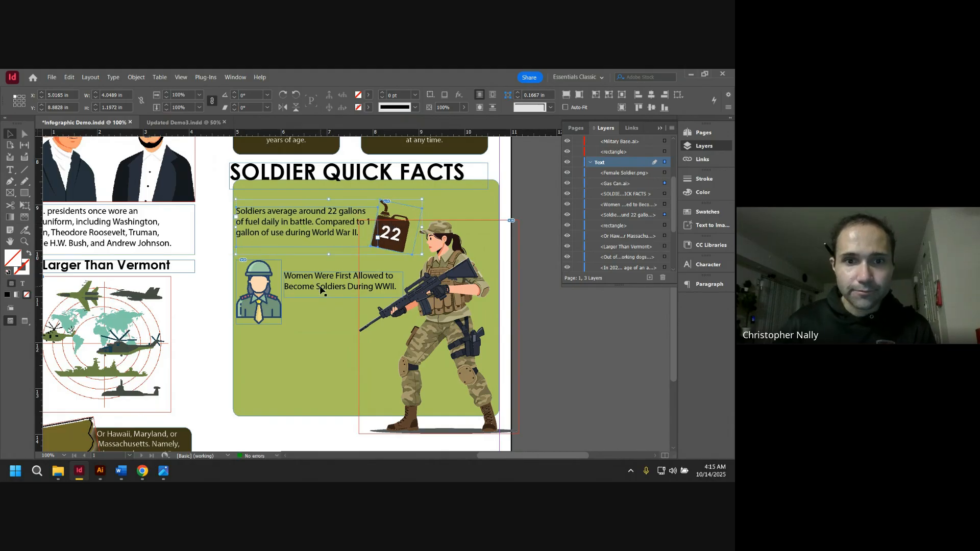
{"action": "left_click_drag", "start_coordinate": [328, 232], "coordinate": [329, 235]}
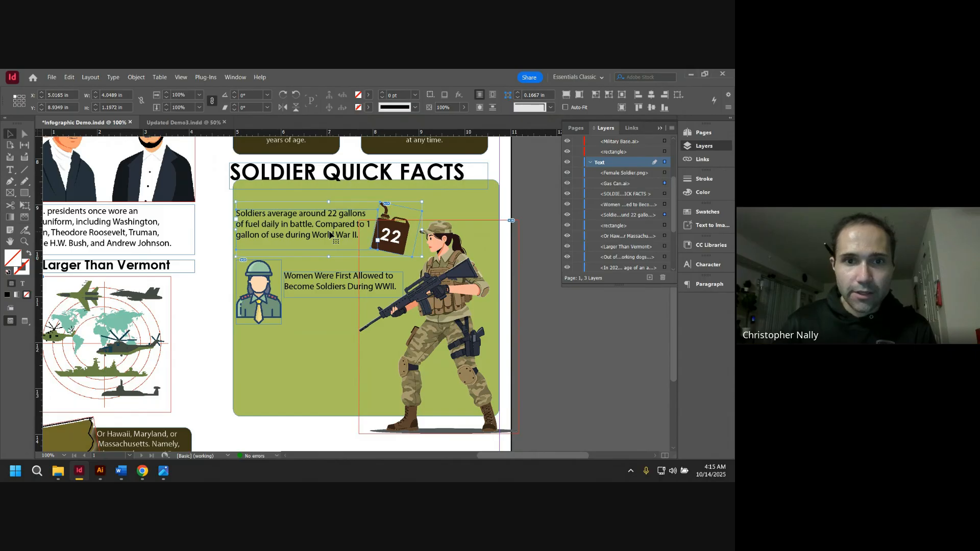
- Move the SOLDIER QUICK FACTS heading inside the top of the green box, and lower the fuel fact and gas can slightly beneath it
{"action": "left_click_drag", "start_coordinate": [346, 173], "coordinate": [367, 202]}
{"action": "left_click", "coordinate": [532, 173]}
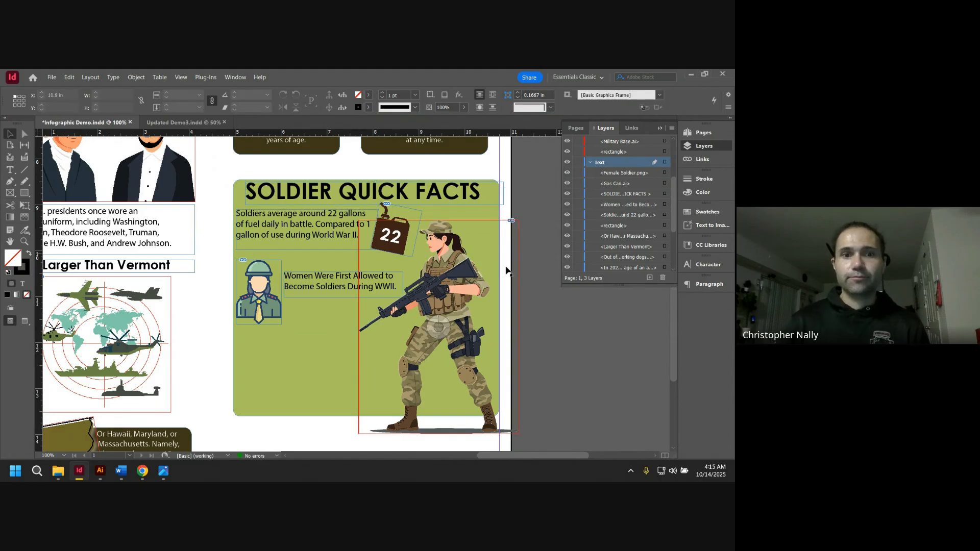
{"action": "left_click", "coordinate": [322, 228]}
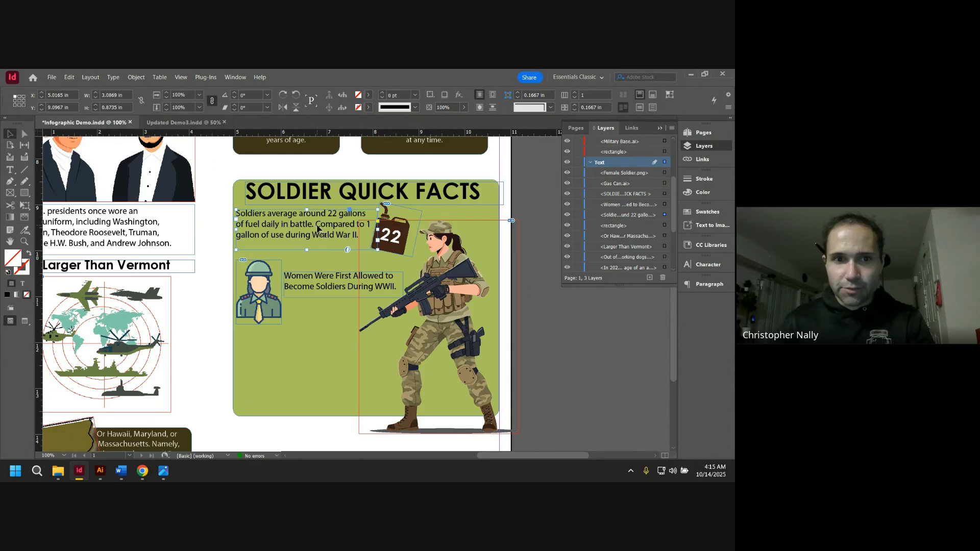
{"action": "left_click_drag", "start_coordinate": [317, 229], "coordinate": [317, 233]}
{"action": "left_click", "coordinate": [398, 244]}
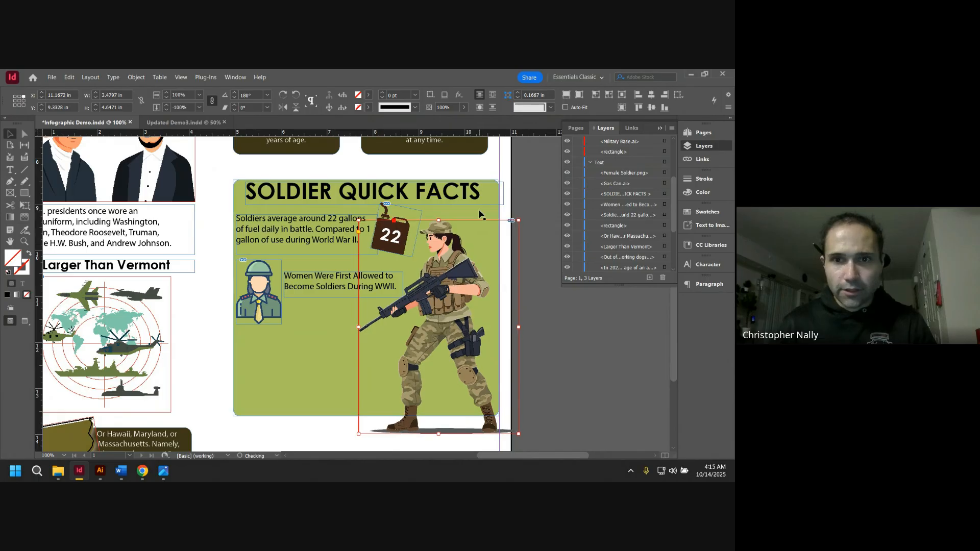
{"action": "left_click", "coordinate": [540, 192]}
{"action": "left_click", "coordinate": [425, 220]}
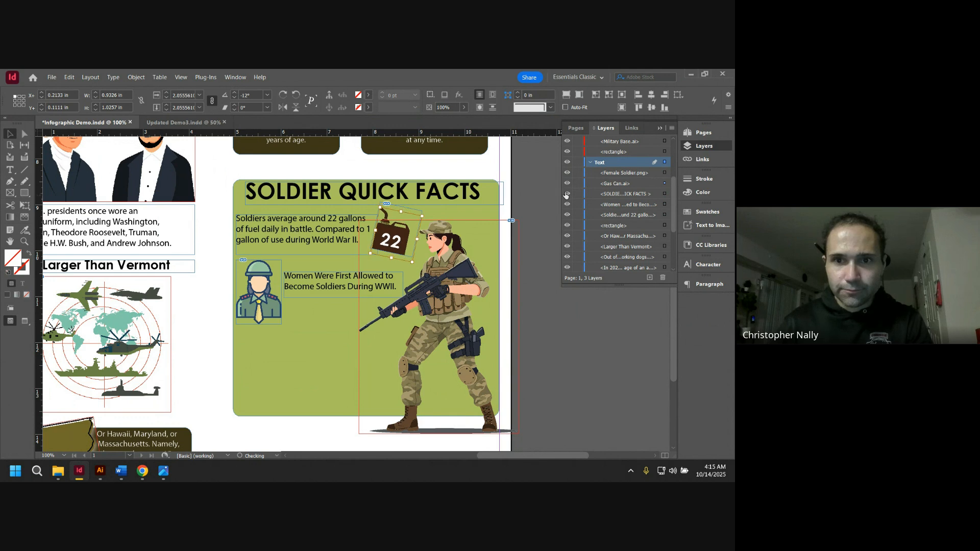
{"action": "left_click", "coordinate": [540, 192]}
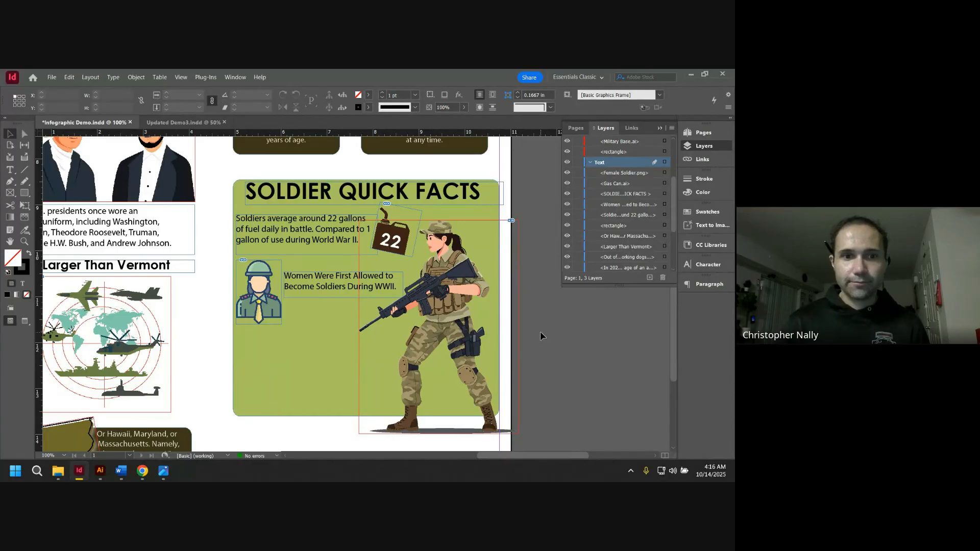
- Nudge the fuel fact's text frame slightly right and save the infographic document
{"action": "left_click", "coordinate": [262, 241]}
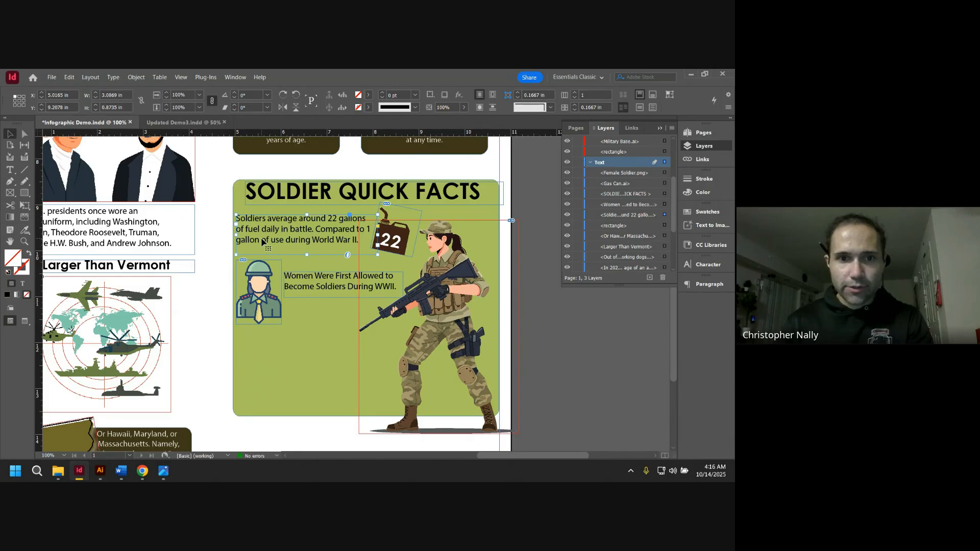
{"action": "key", "text": "Right"}
{"action": "left_click", "coordinate": [542, 305]}
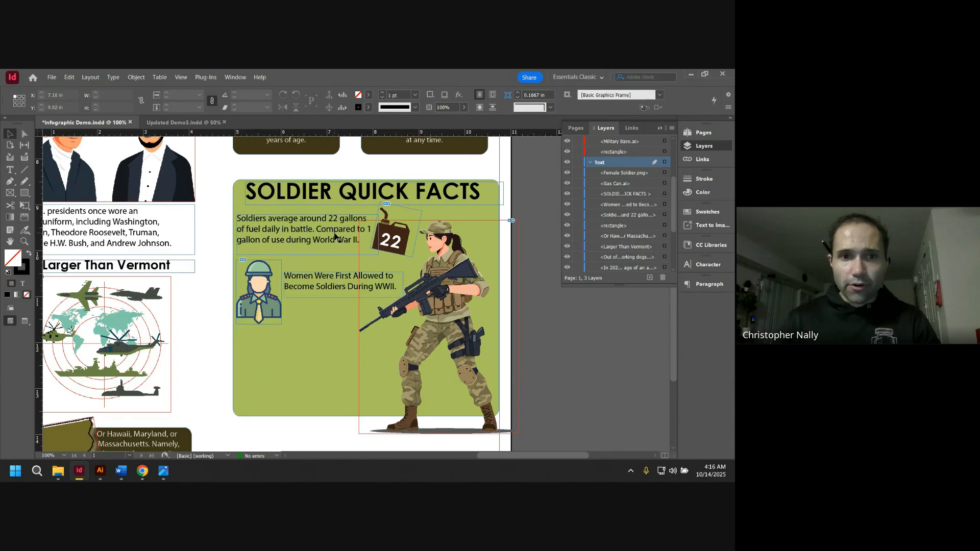
{"action": "mouse_move", "coordinate": [328, 230]}
{"action": "left_mouse_down"}
{"action": "mouse_move", "coordinate": [379, 271]}
{"action": "mouse_move", "coordinate": [314, 244]}
{"action": "mouse_move", "coordinate": [328, 228]}
{"action": "left_mouse_up"}
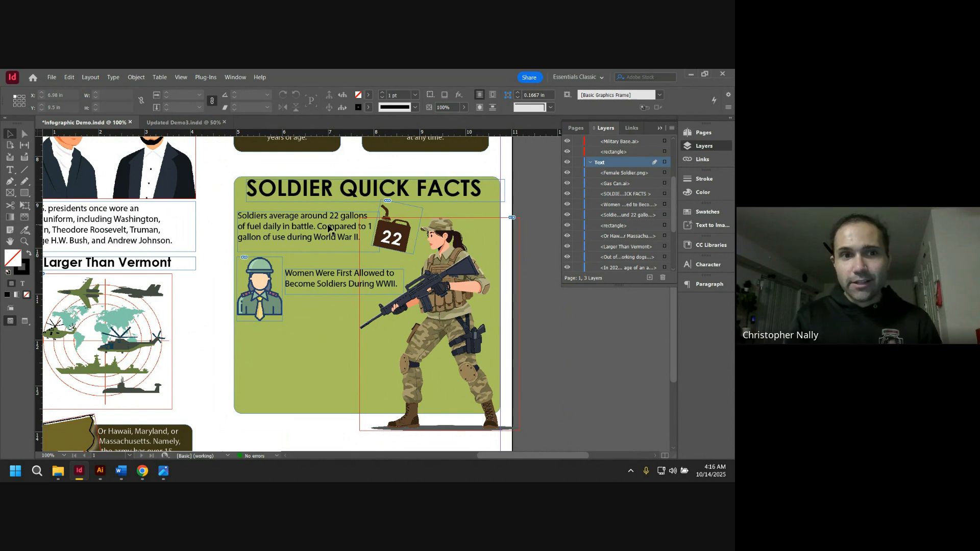
{"action": "key", "text": "ctrl+s"}
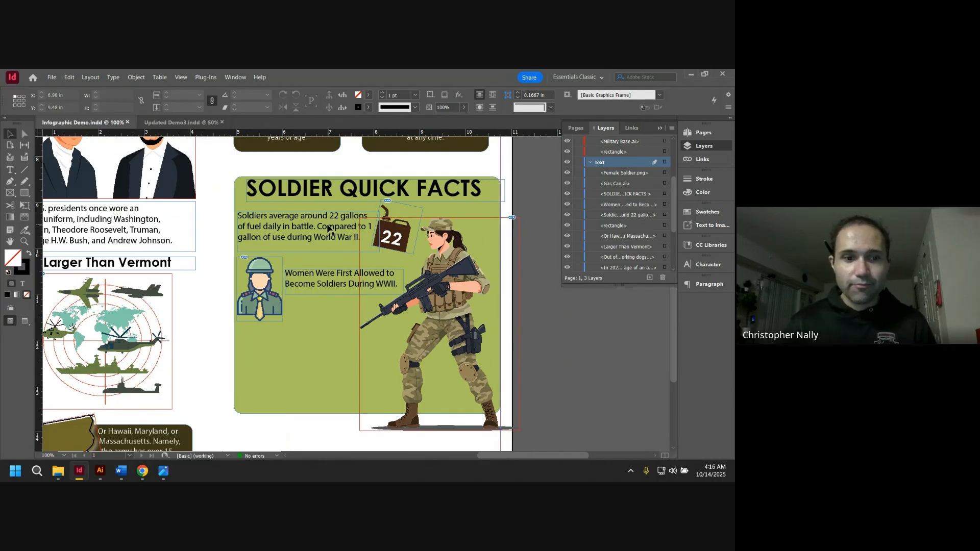
{"action": "scroll", "coordinate": [107, 347], "scroll_direction": "down", "scroll_amount": 4}
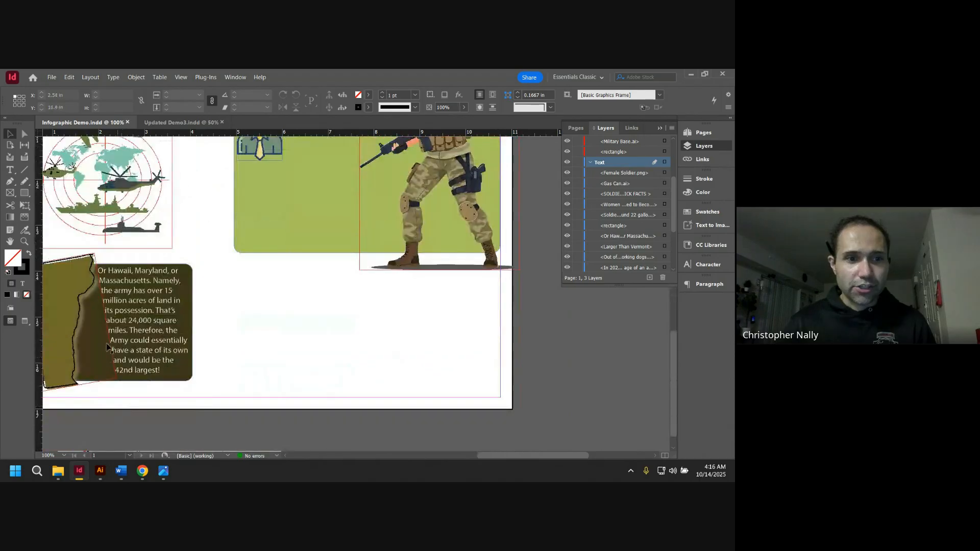
{"action": "mouse_move", "coordinate": [495, 455]}
{"action": "left_mouse_down"}
{"action": "mouse_move", "coordinate": [478, 456]}
{"action": "mouse_move", "coordinate": [487, 456]}
{"action": "left_mouse_up"}
{"action": "scroll", "coordinate": [487, 391], "scroll_direction": "up", "scroll_amount": 4}
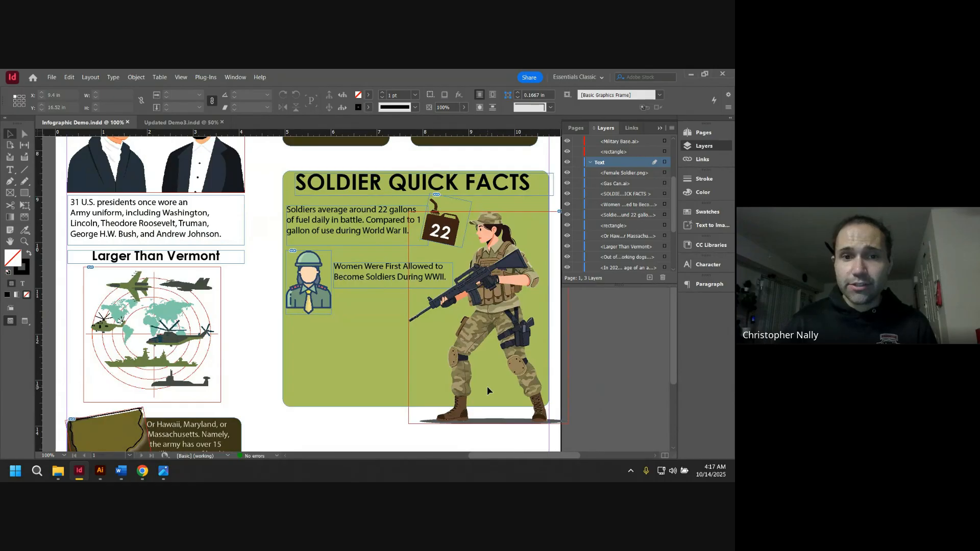
{"action": "left_click", "coordinate": [487, 391]}
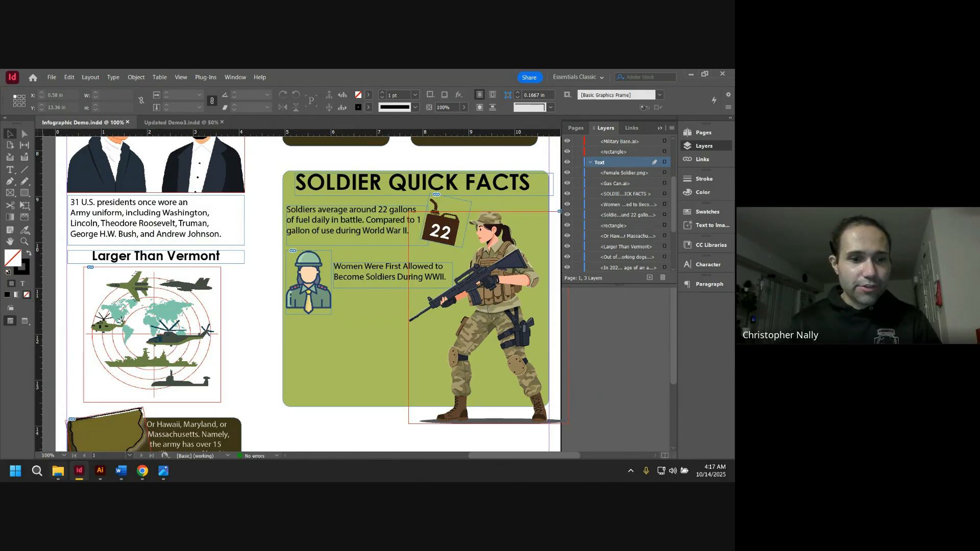
- Switch to the Google Meet call in Chrome and open its screen-sharing options
{"action": "mouse_move", "coordinate": [142, 470]}
{"action": "left_click", "coordinate": [121, 447]}
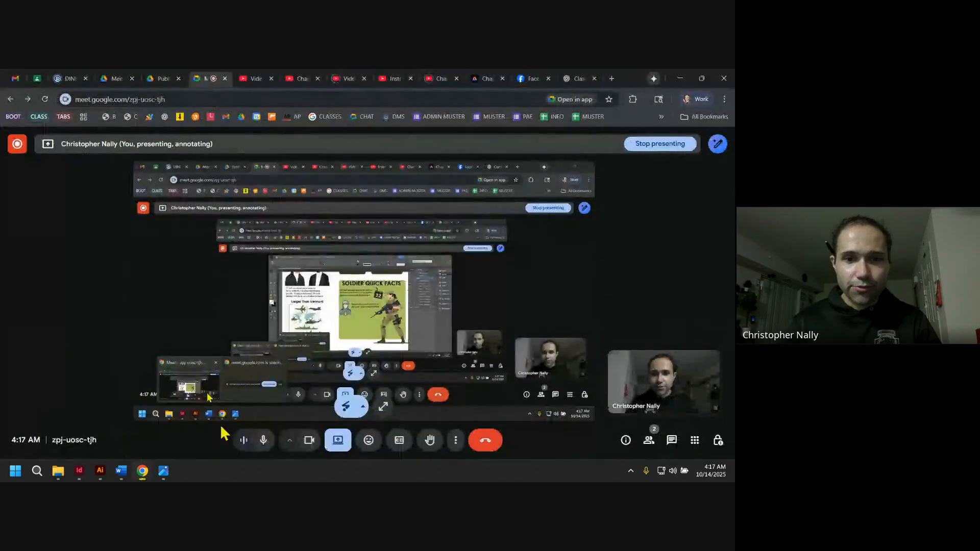
{"action": "left_click", "coordinate": [340, 442]}
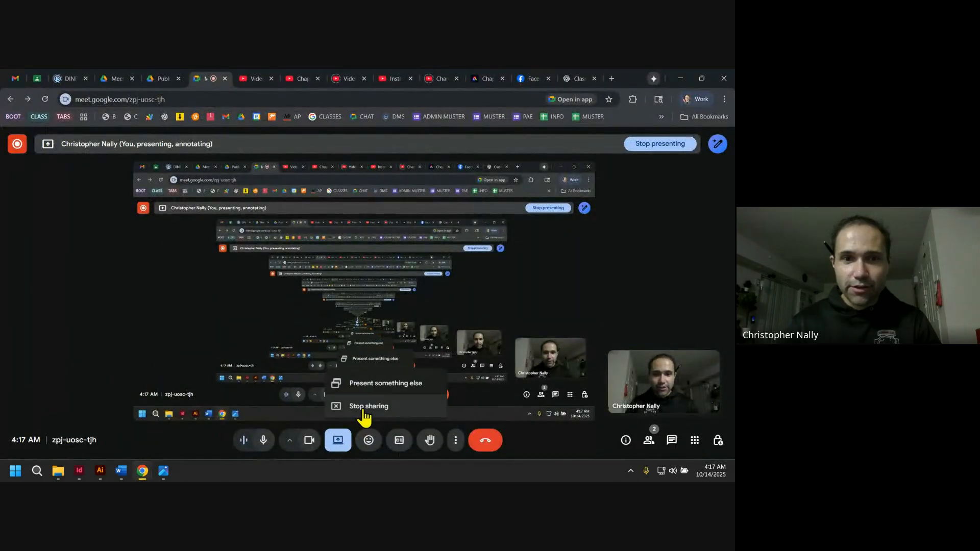